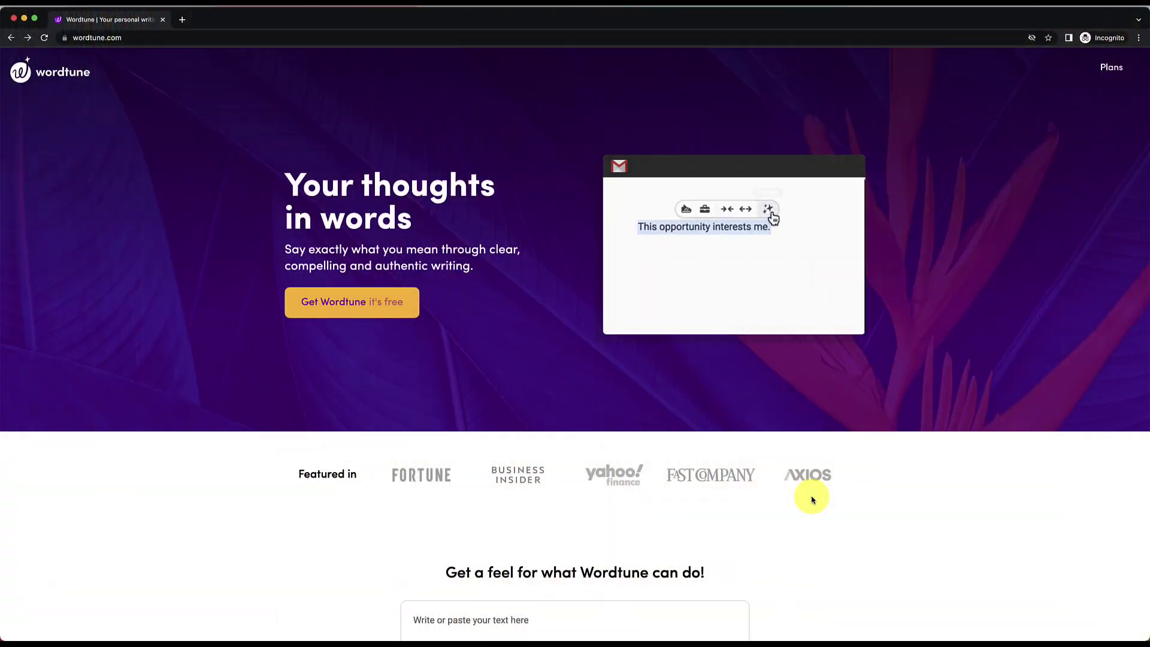
Enter 'You can test it out right here' in the homepage demo box and generate rewrites.
scroll(813, 499, "down", 1)
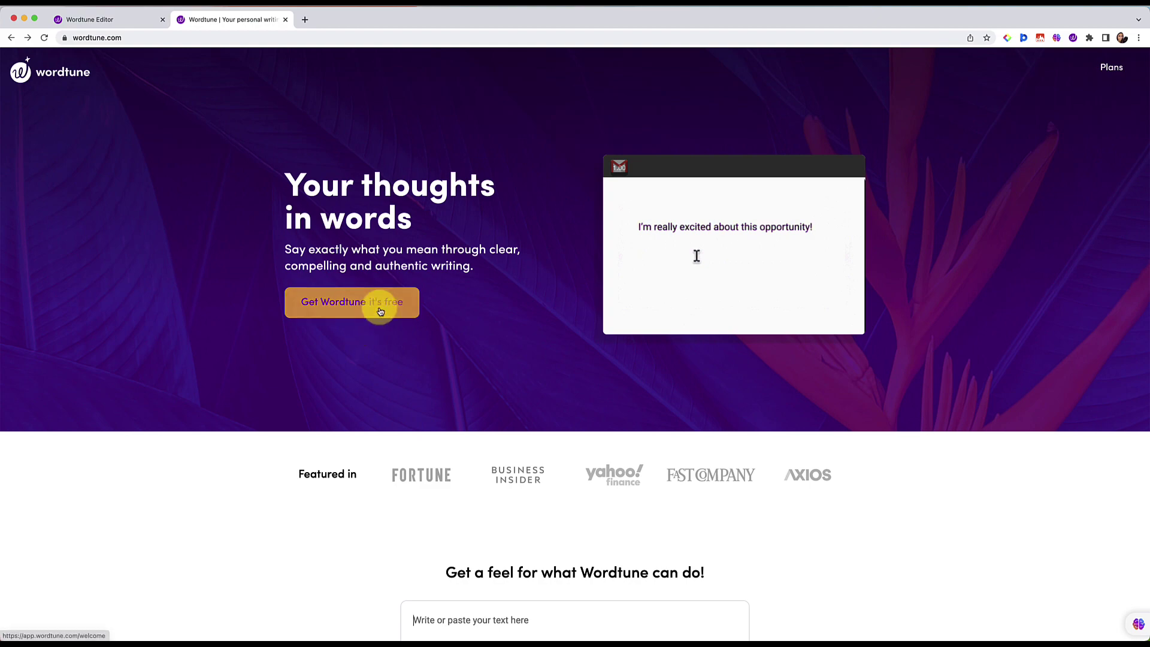
scroll(380, 311, "down", 5)
left_click(519, 324)
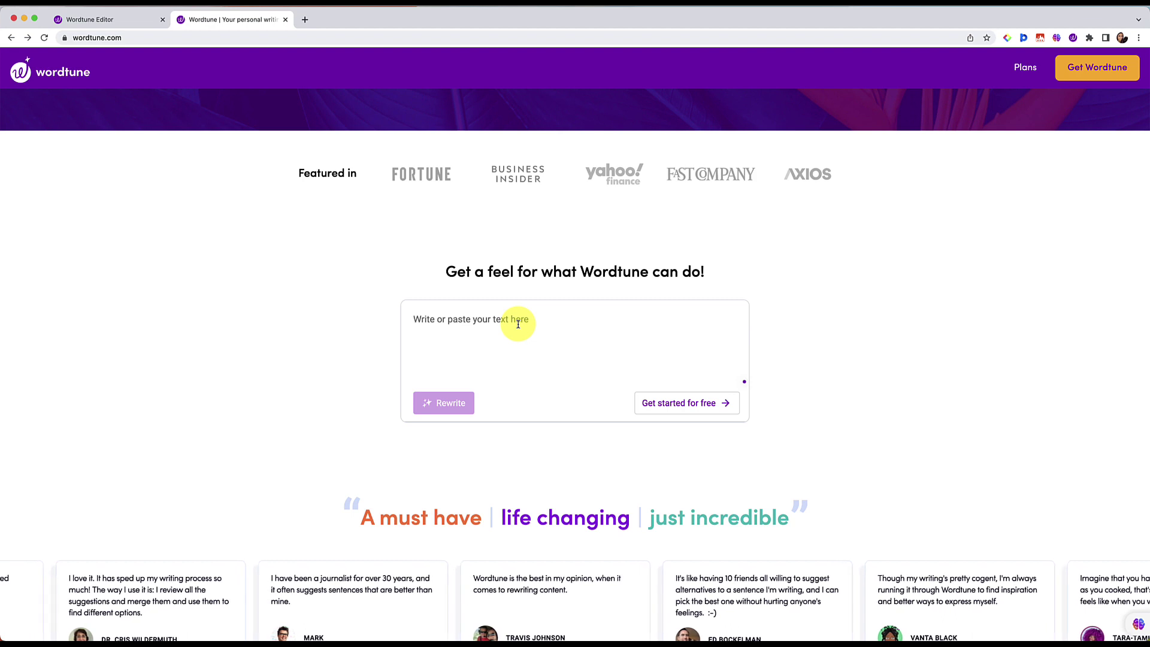
type("You can test")
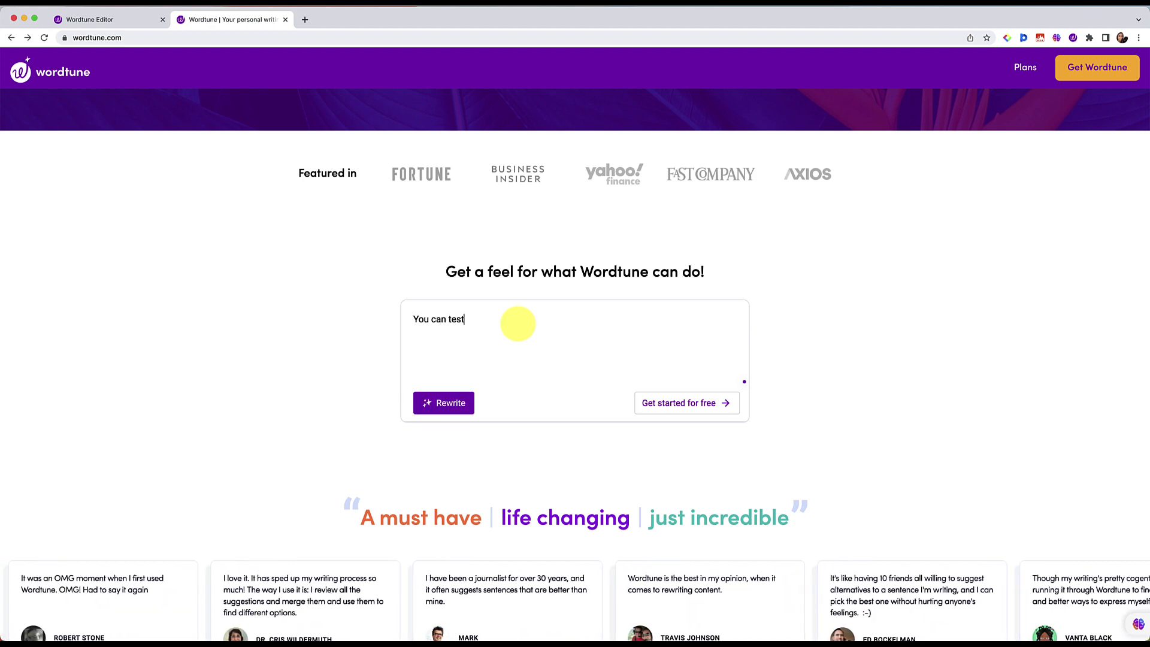
type(" it out right here")
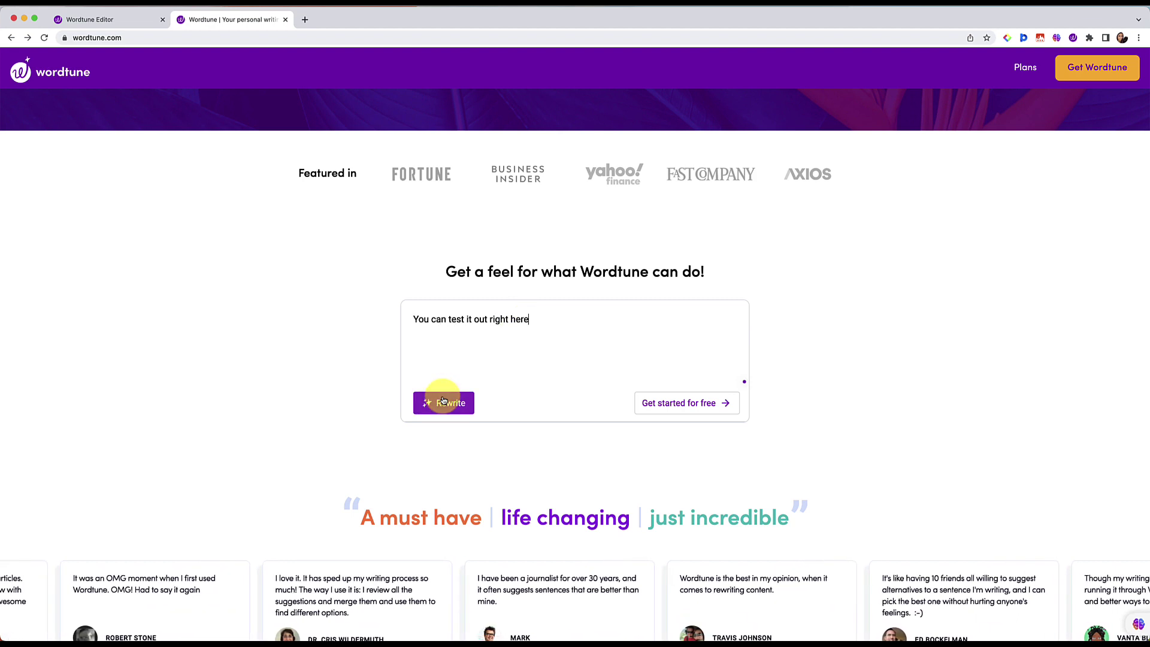
left_click(443, 401)
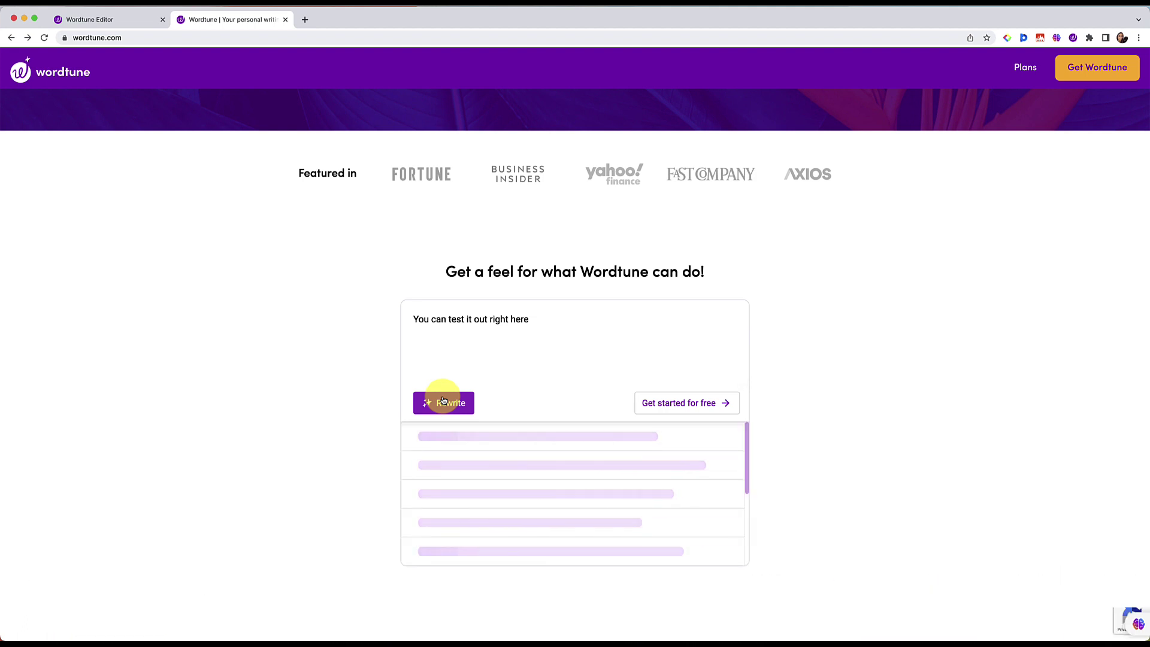
Review the rewrite results, then scroll down the homepage to the footer links.
scroll(444, 400, "down", 2)
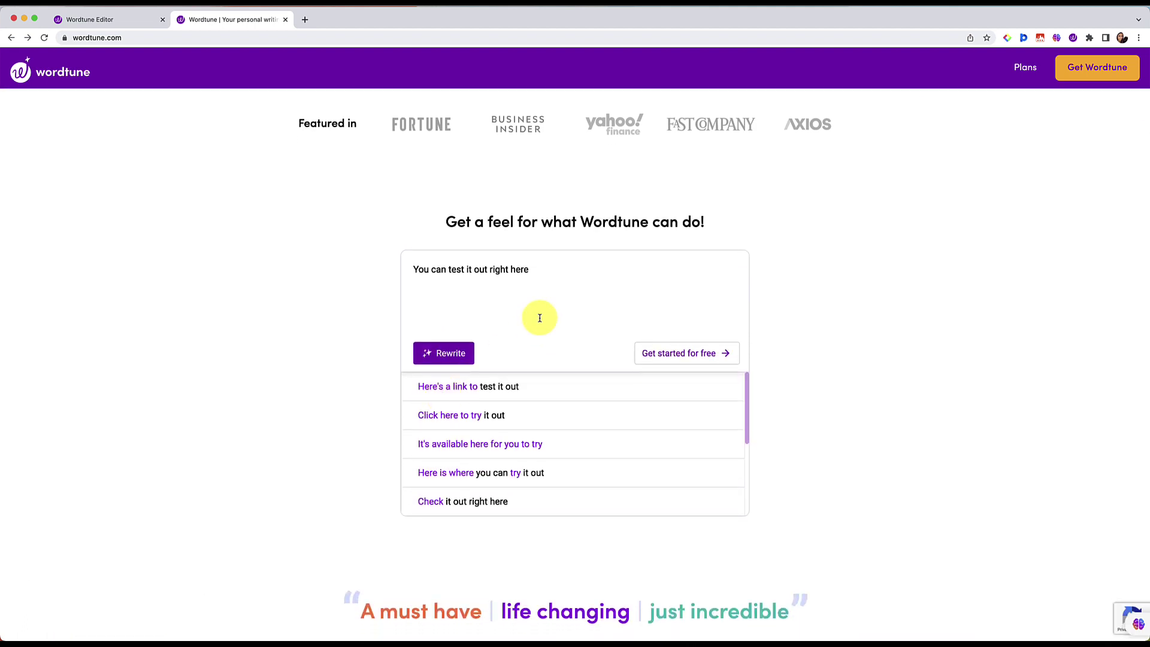
scroll(540, 318, "down", 1)
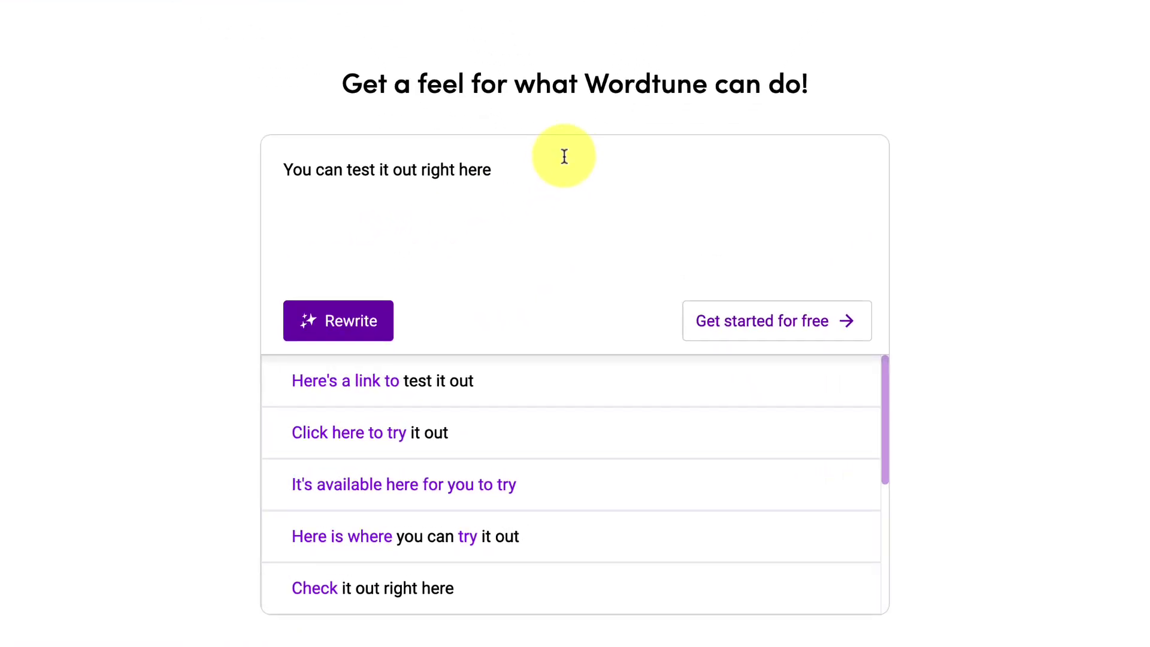
scroll(563, 156, "down", 1)
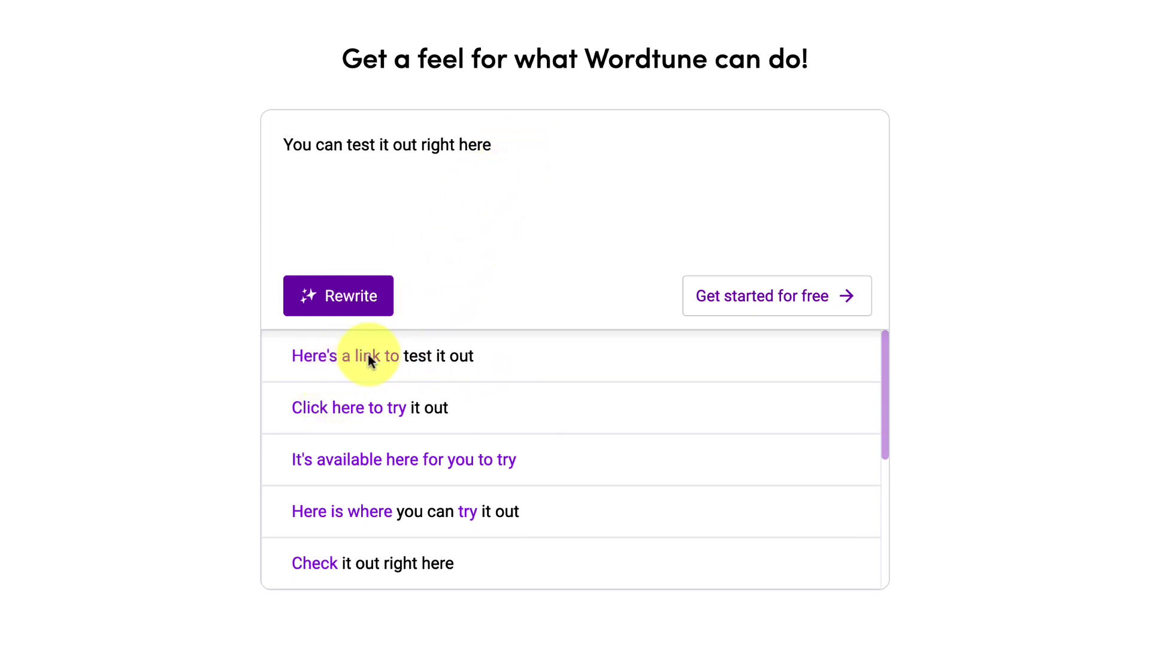
left_click(590, 154)
scroll(486, 303, "down", 1)
scroll(485, 308, "down", 3)
scroll(485, 310, "down", 2)
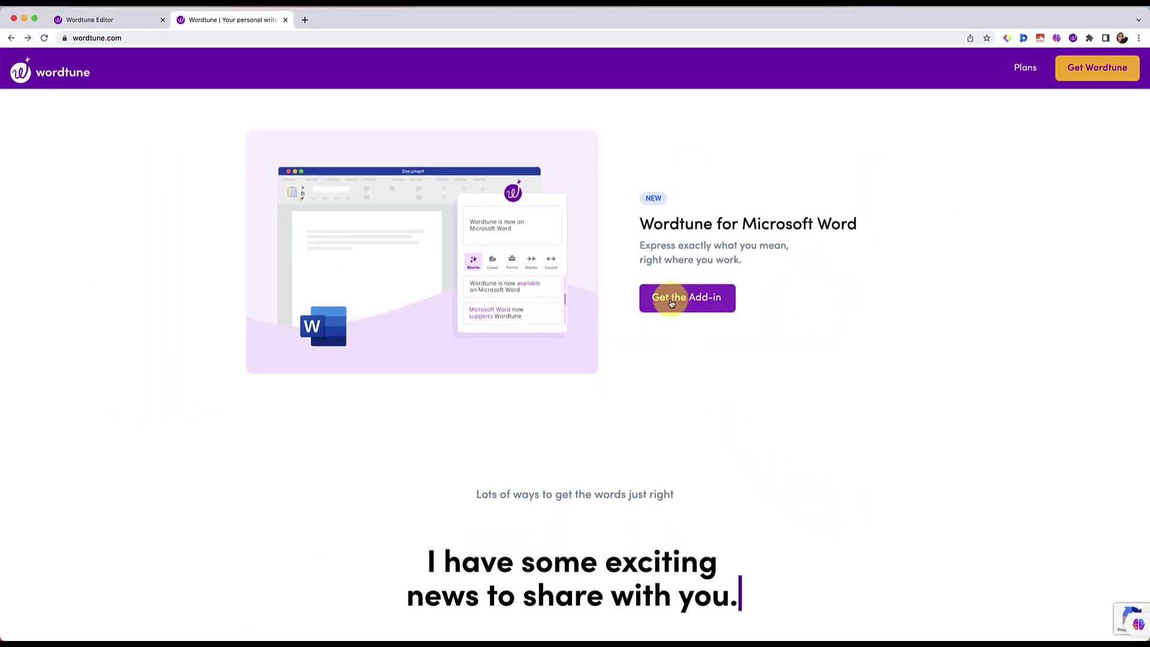
scroll(672, 304, "down", 10)
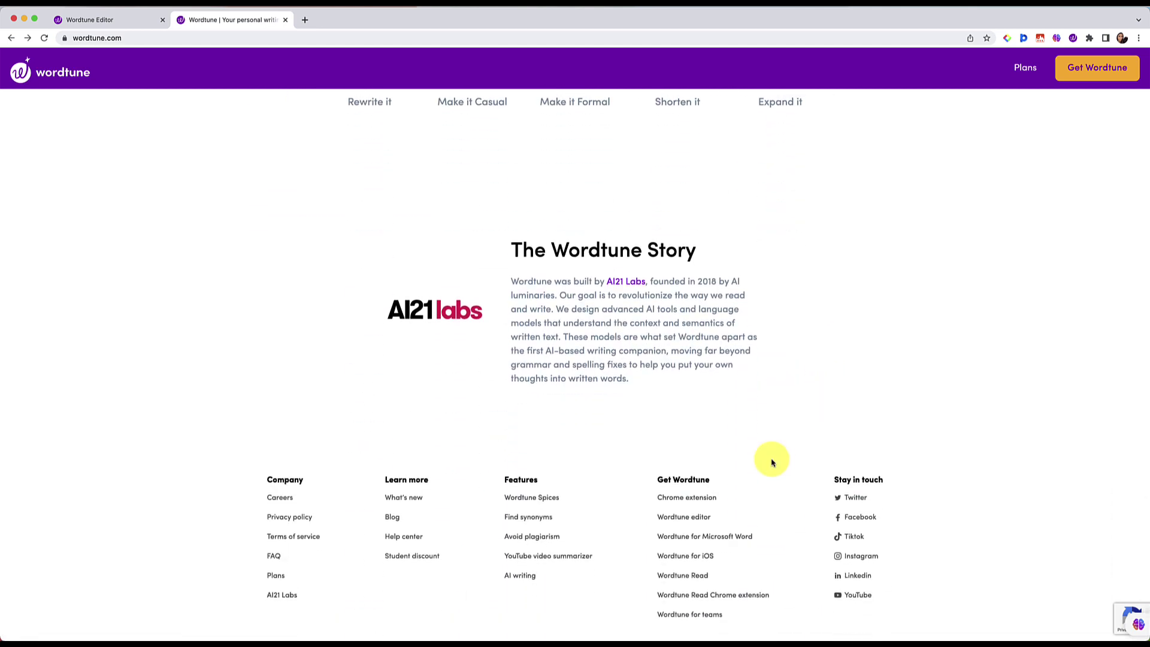
View the Wordtune Chrome extension listing and the extension's toolbar menu.
left_click(696, 499)
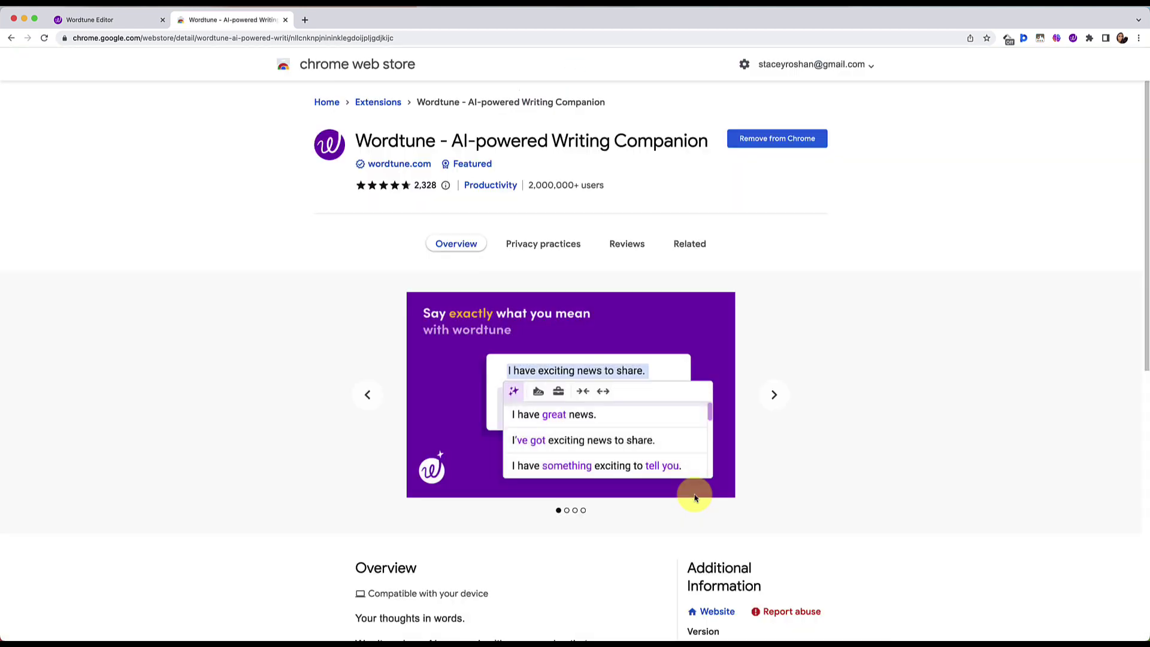
left_click(1073, 40)
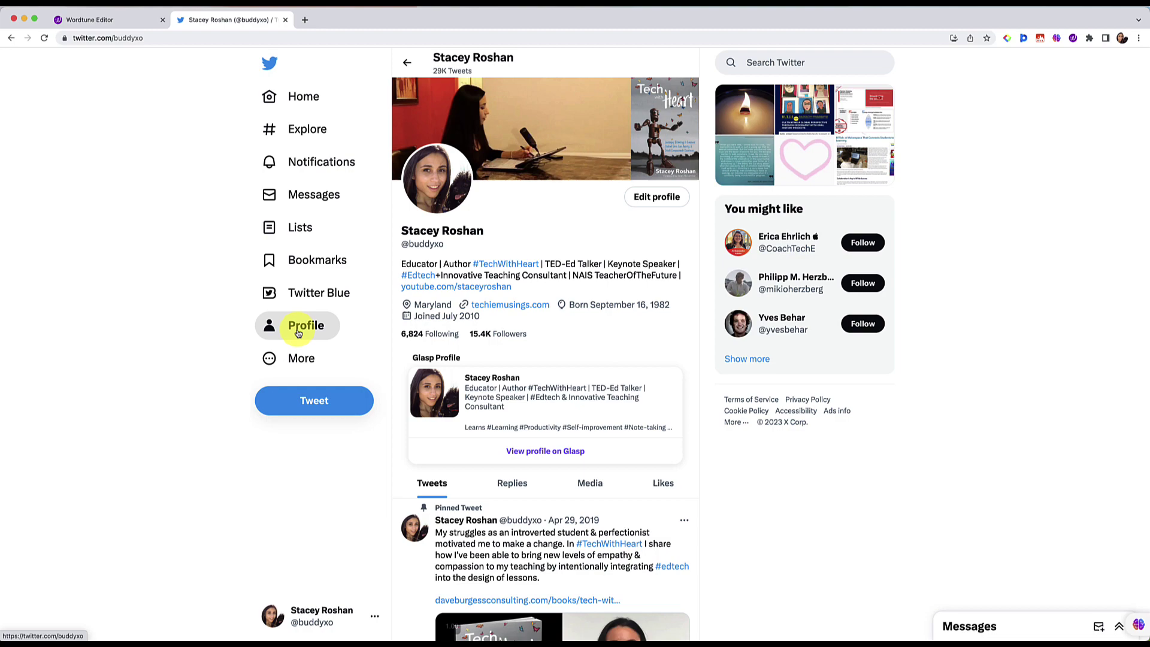
Draft the tweet 'I love Wordtune!' and get Wordtune's rewrite suggestions for it.
left_click(287, 402)
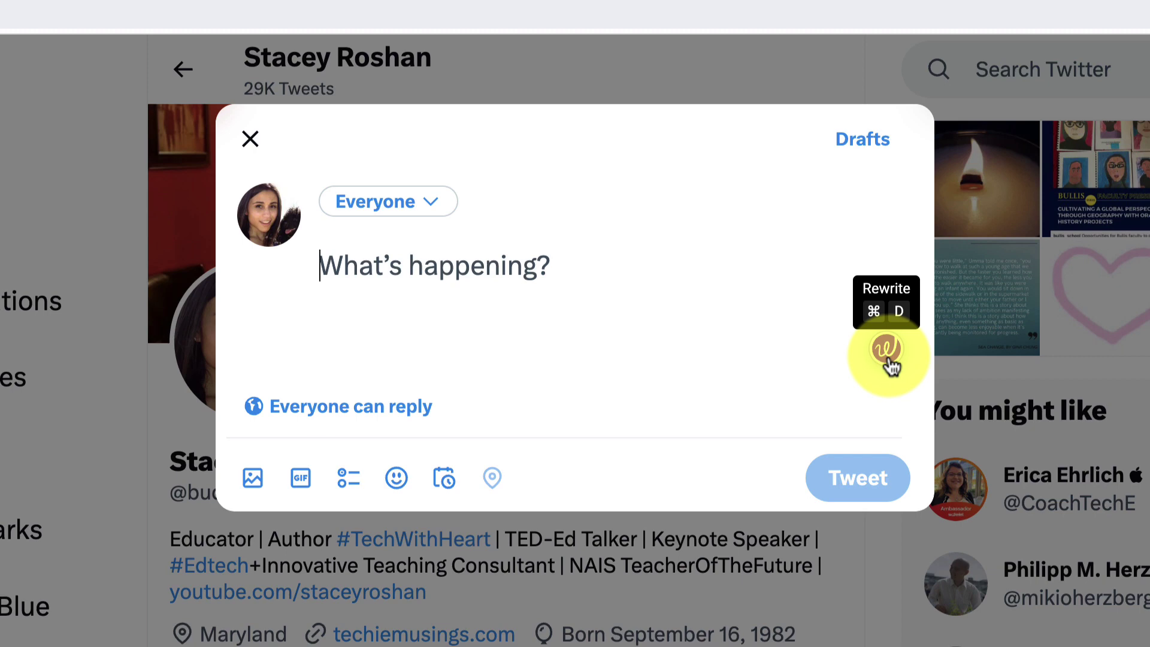
key("super+v")
type("love Wor")
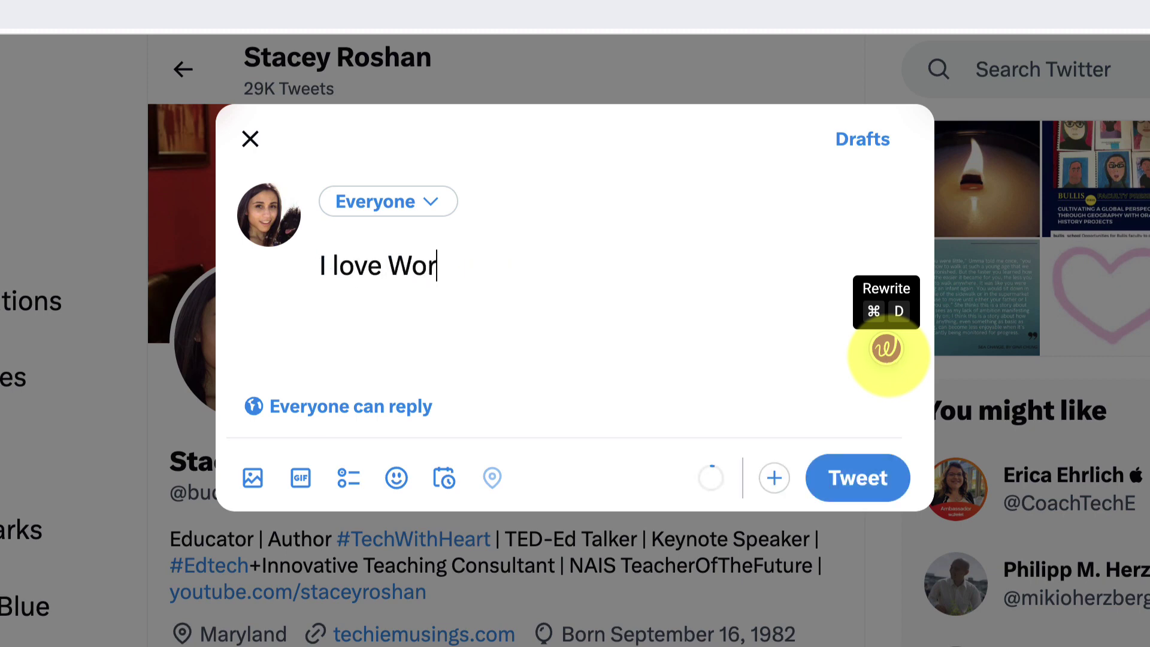
type("dtune!")
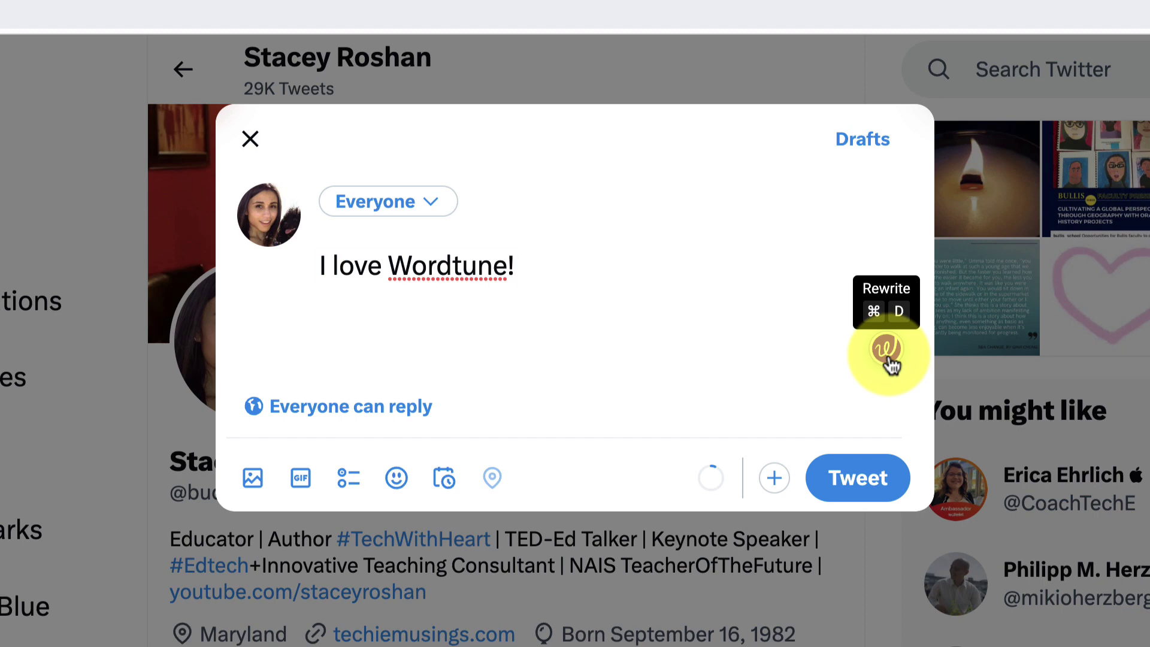
left_click(887, 350)
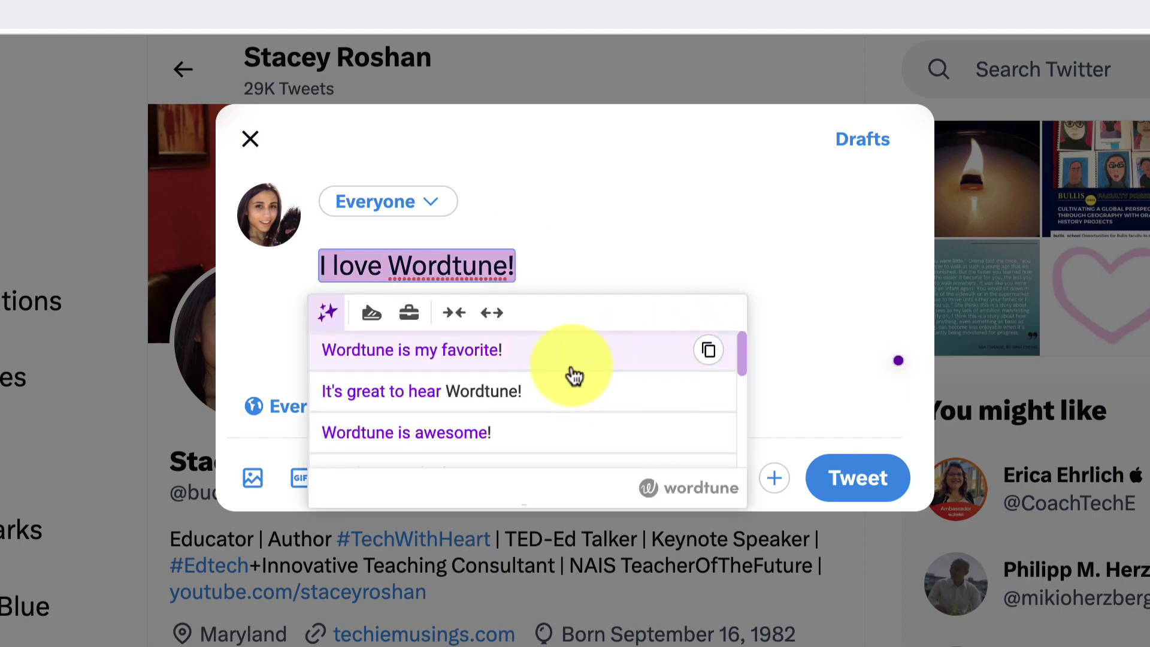
scroll(570, 375, "down", 2)
scroll(573, 375, "down", 1)
scroll(570, 375, "up", 3)
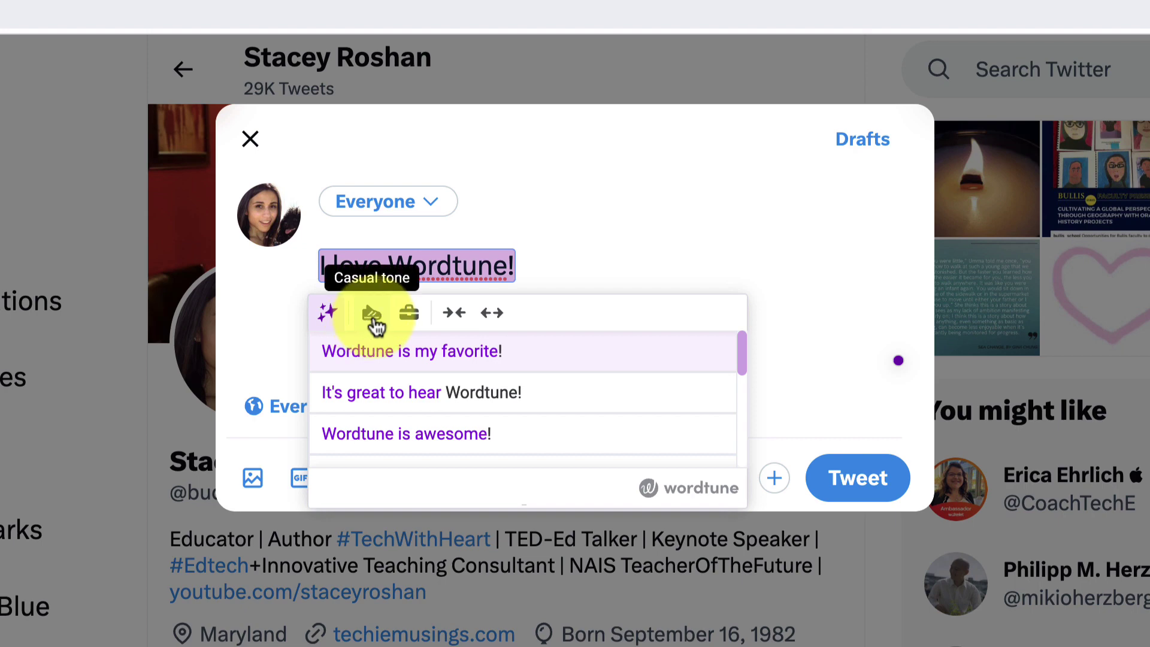
Compare the casual, formal, shortened and expanded versions of the tweet.
left_click(374, 322)
scroll(544, 421, "down", 2)
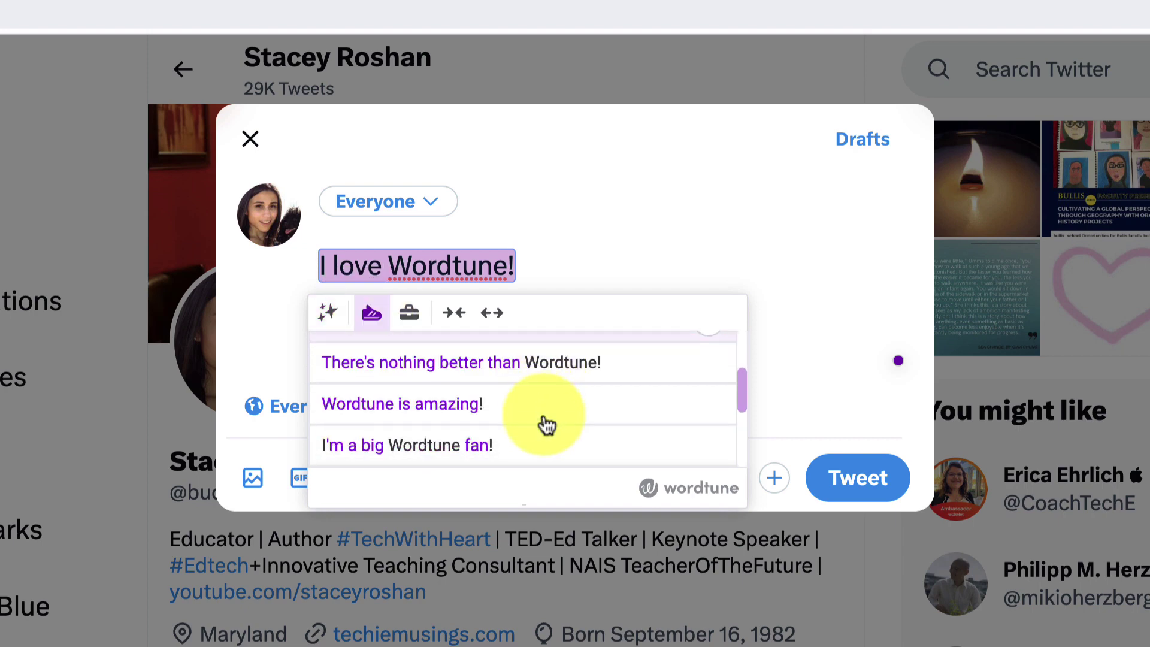
left_click(410, 316)
scroll(509, 406, "down", 2)
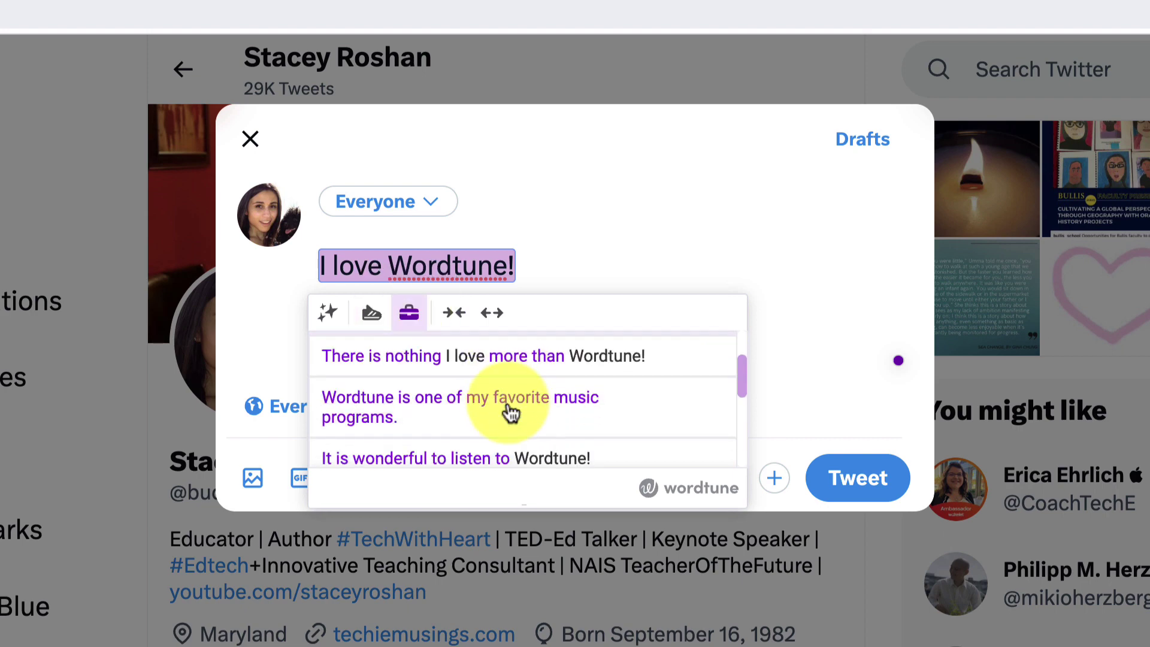
scroll(510, 414, "down", 2)
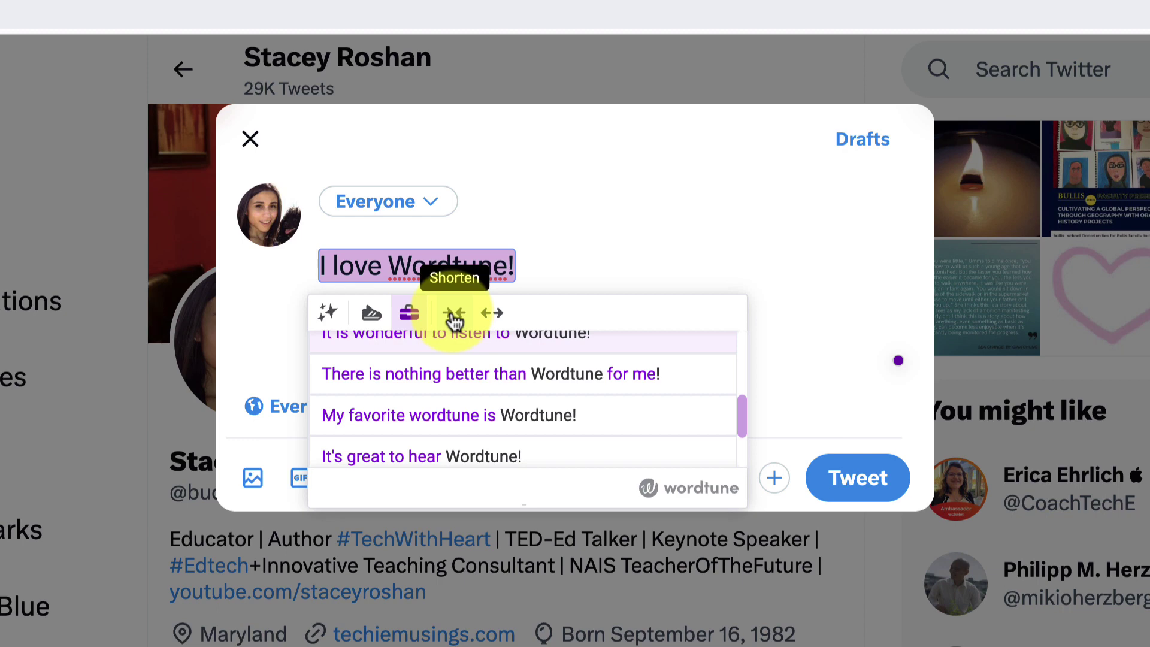
left_click(457, 318)
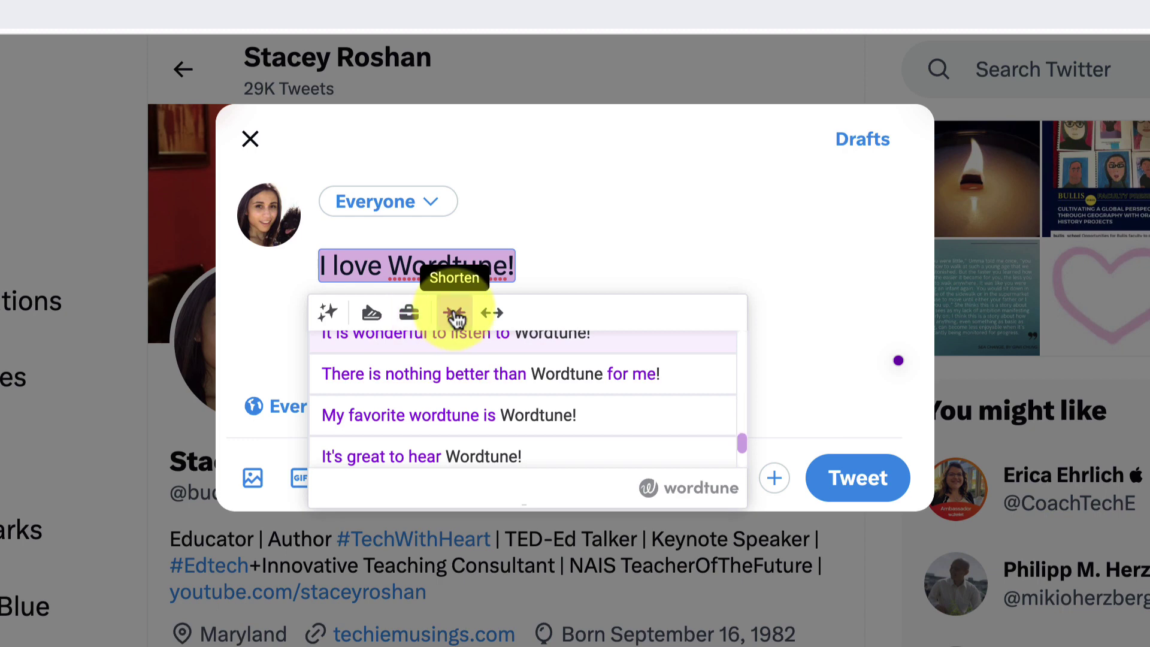
scroll(482, 390, "up", 2)
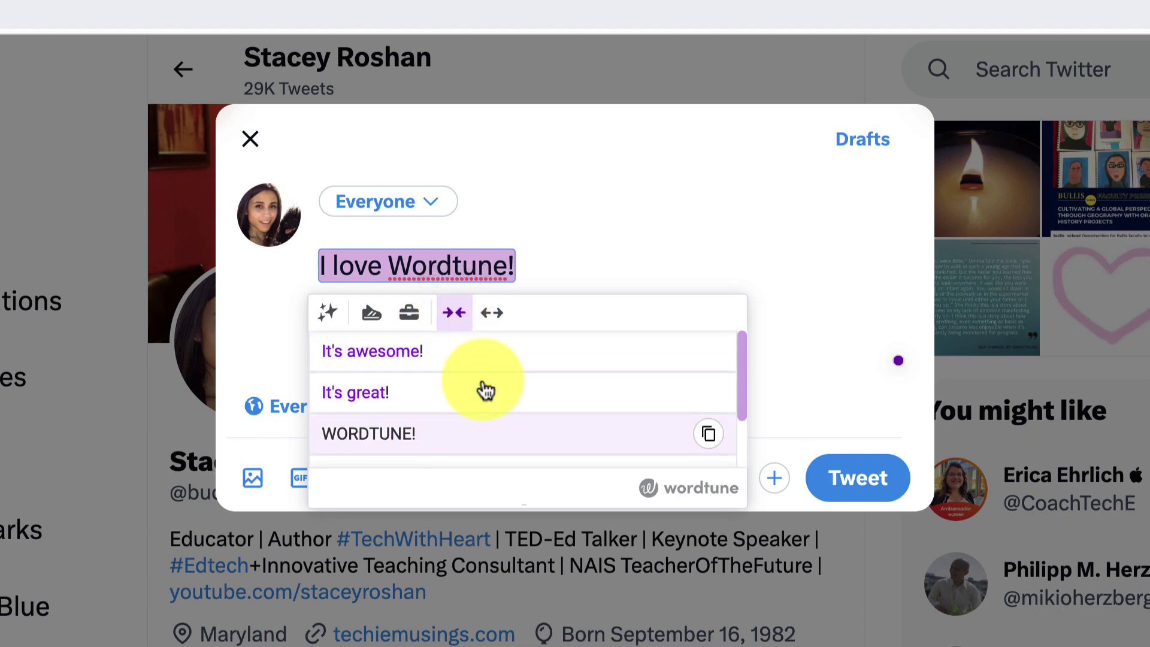
scroll(485, 391, "down", 2)
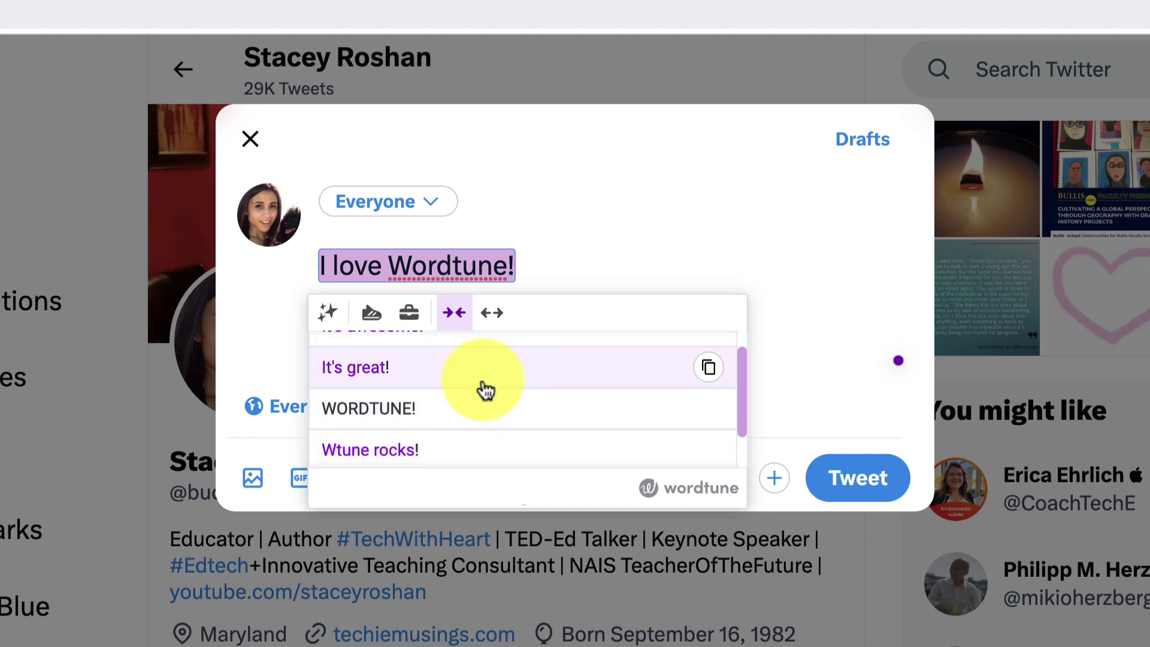
left_click(499, 310)
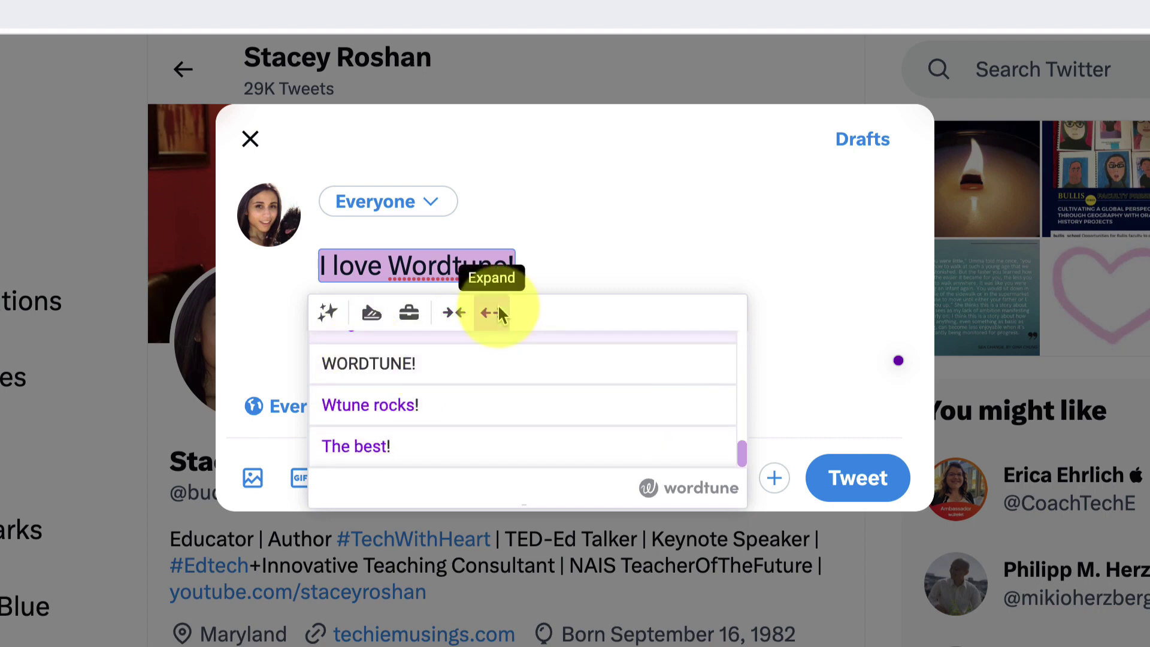
scroll(481, 384, "down", 4)
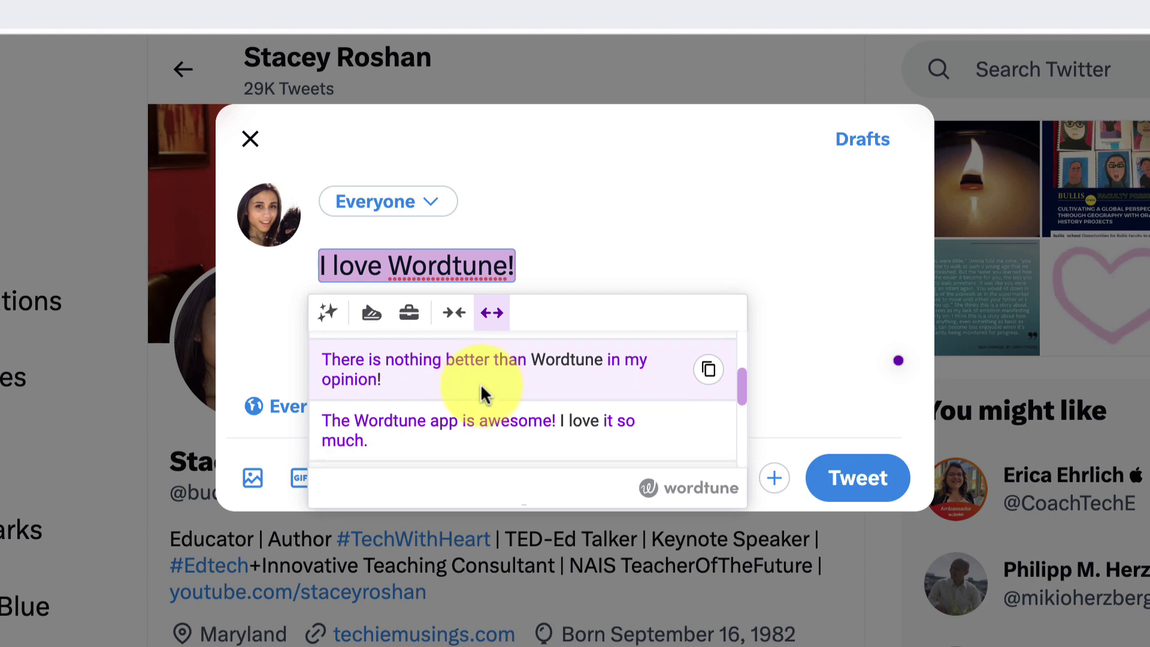
scroll(481, 383, "down", 2)
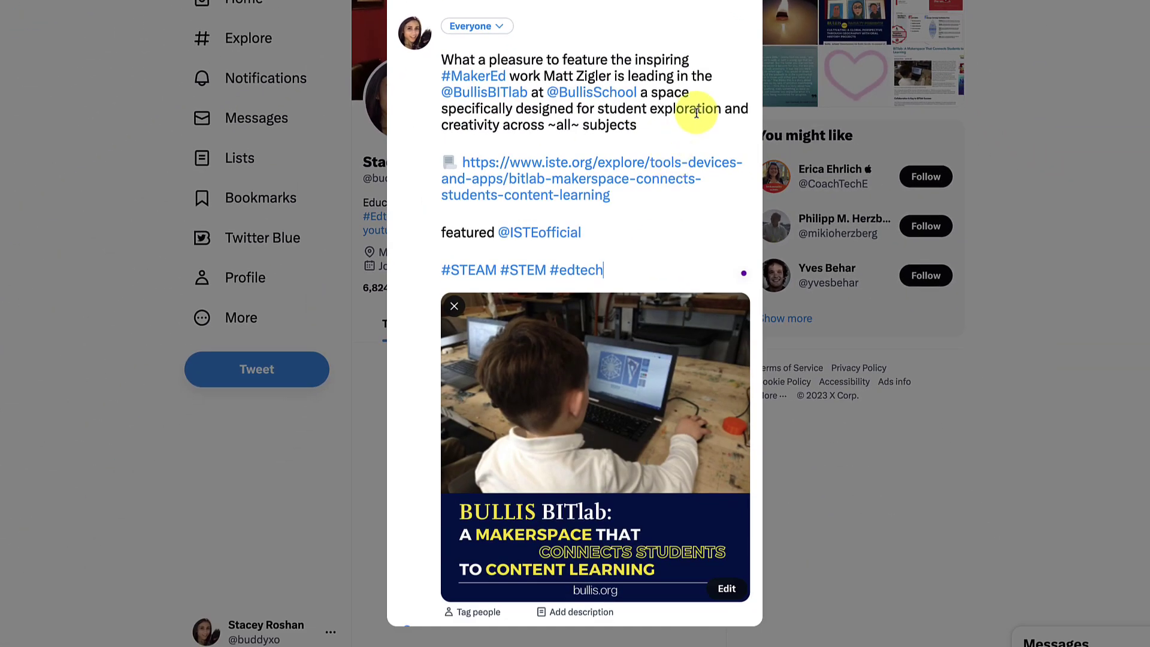
scroll(689, 170, "down", 1)
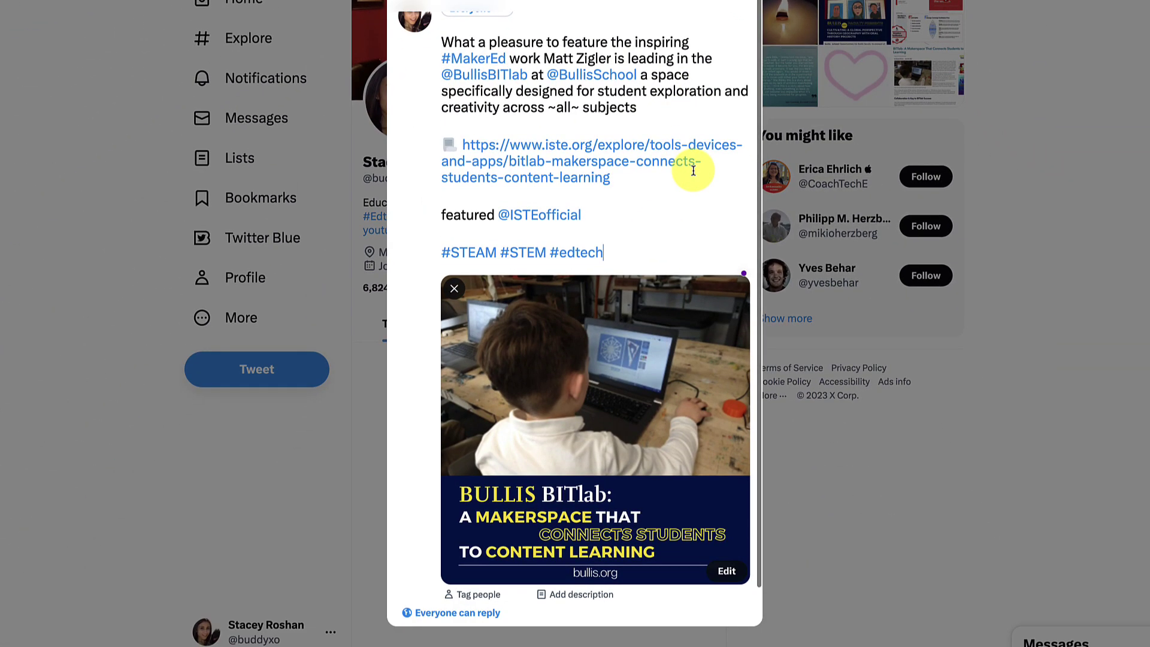
scroll(725, 249, "up", 1)
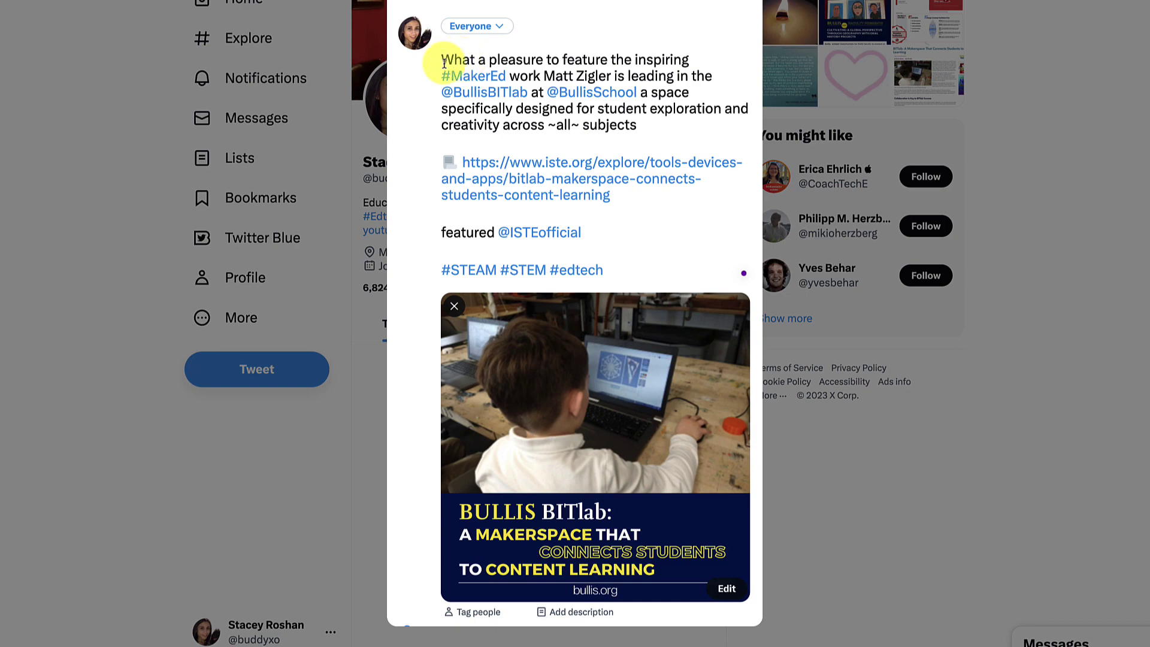
triple_click(456, 58)
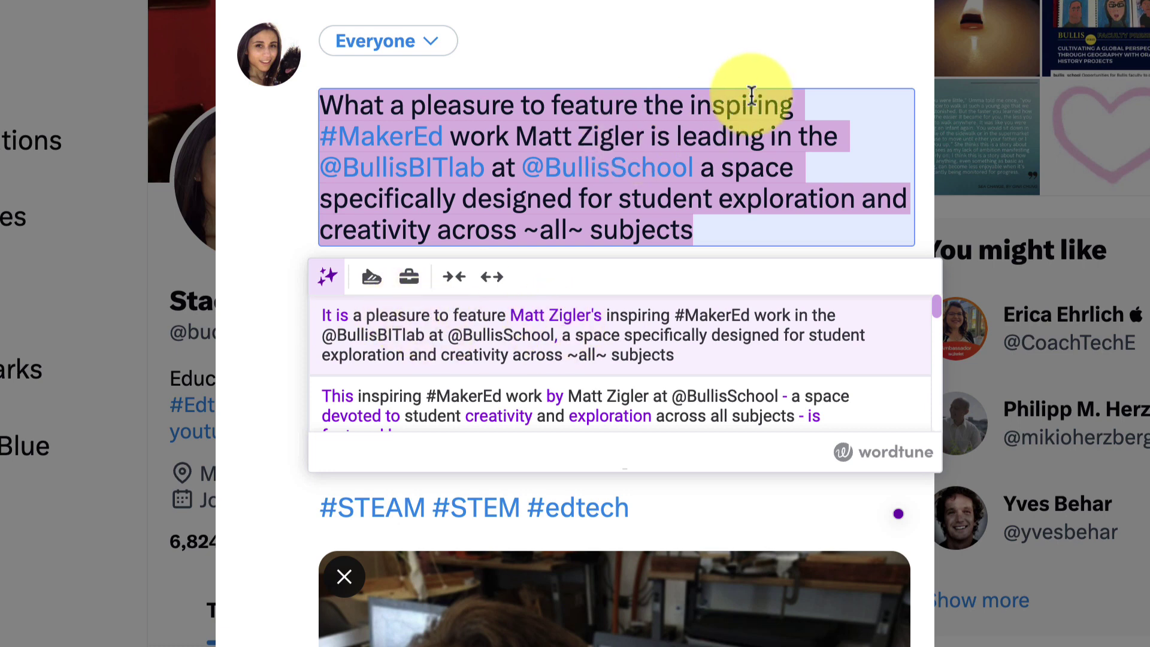
scroll(323, 353, "down", 1)
scroll(438, 406, "down", 1)
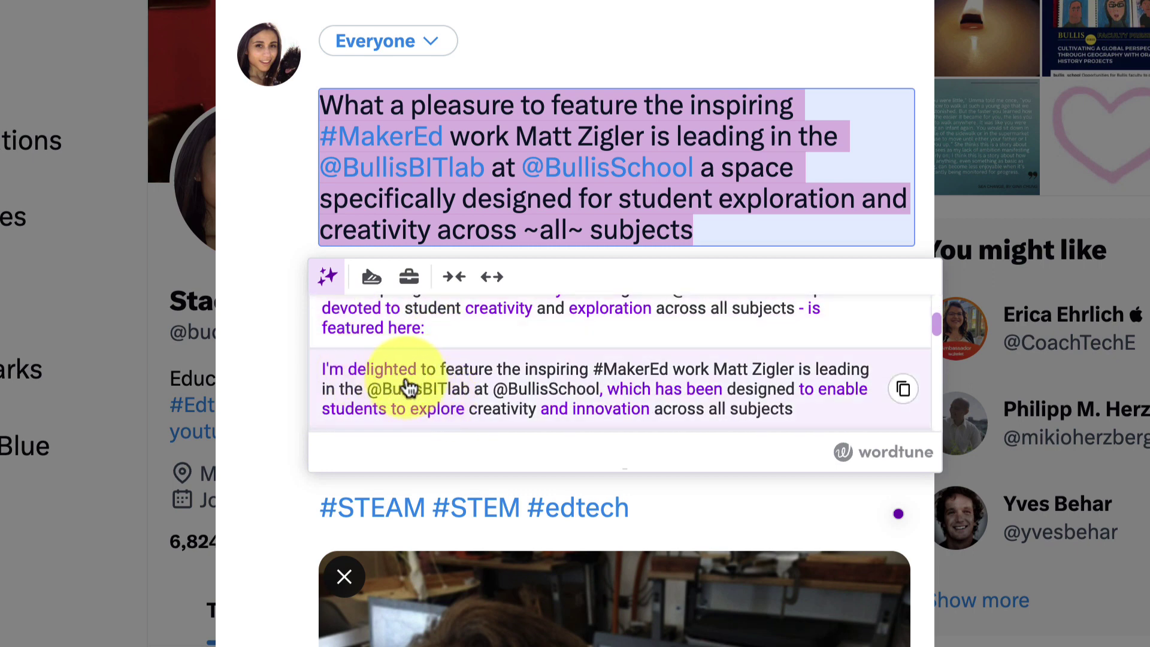
scroll(448, 388, "up", 2)
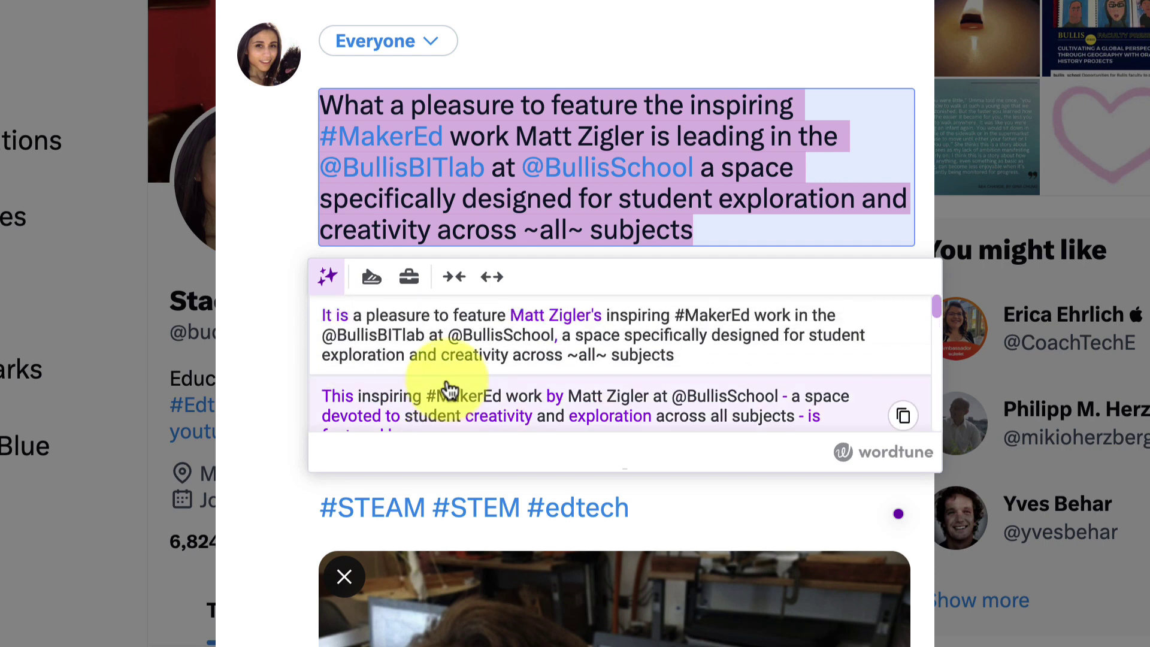
scroll(533, 415, "down", 2)
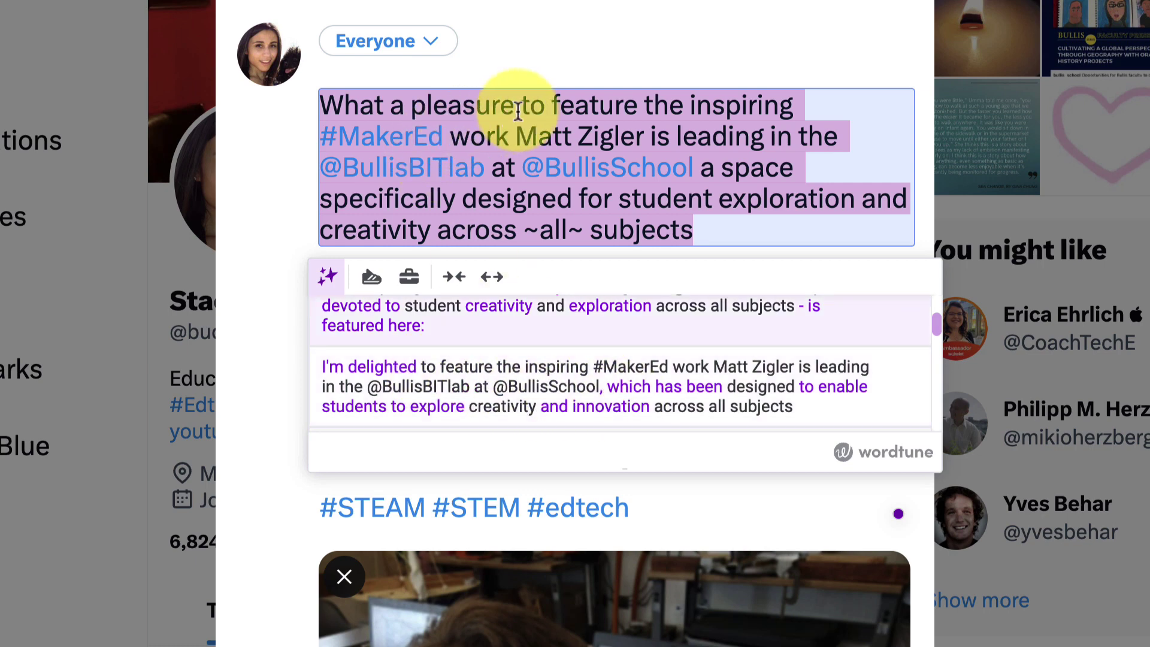
scroll(377, 372, "down", 2)
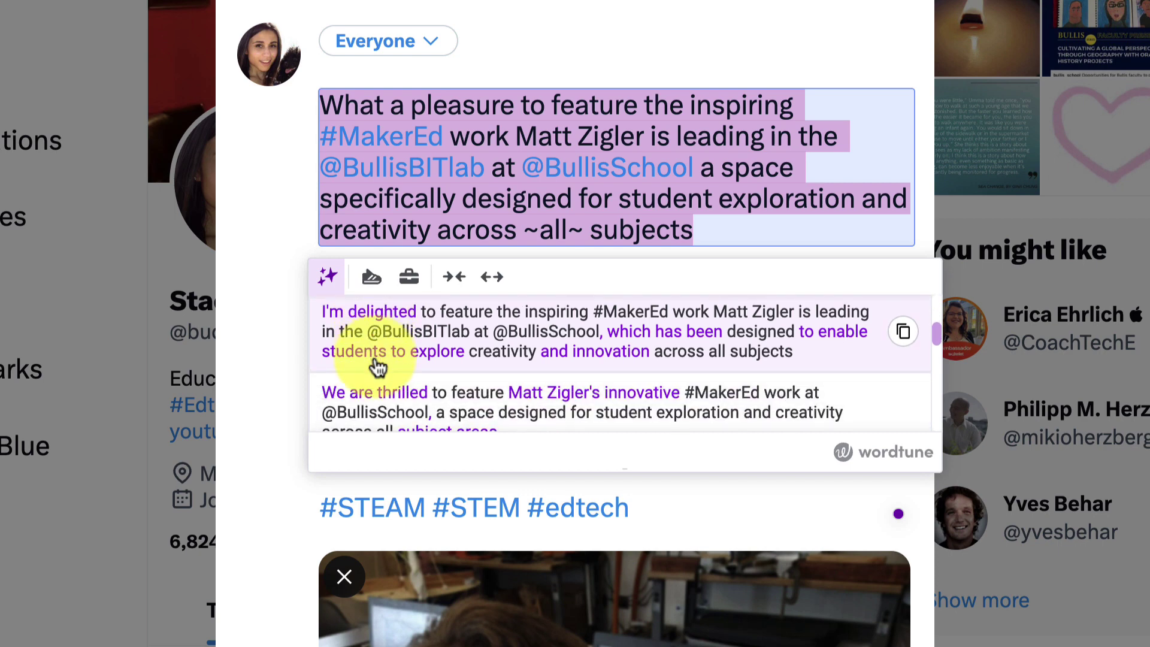
left_click(456, 287)
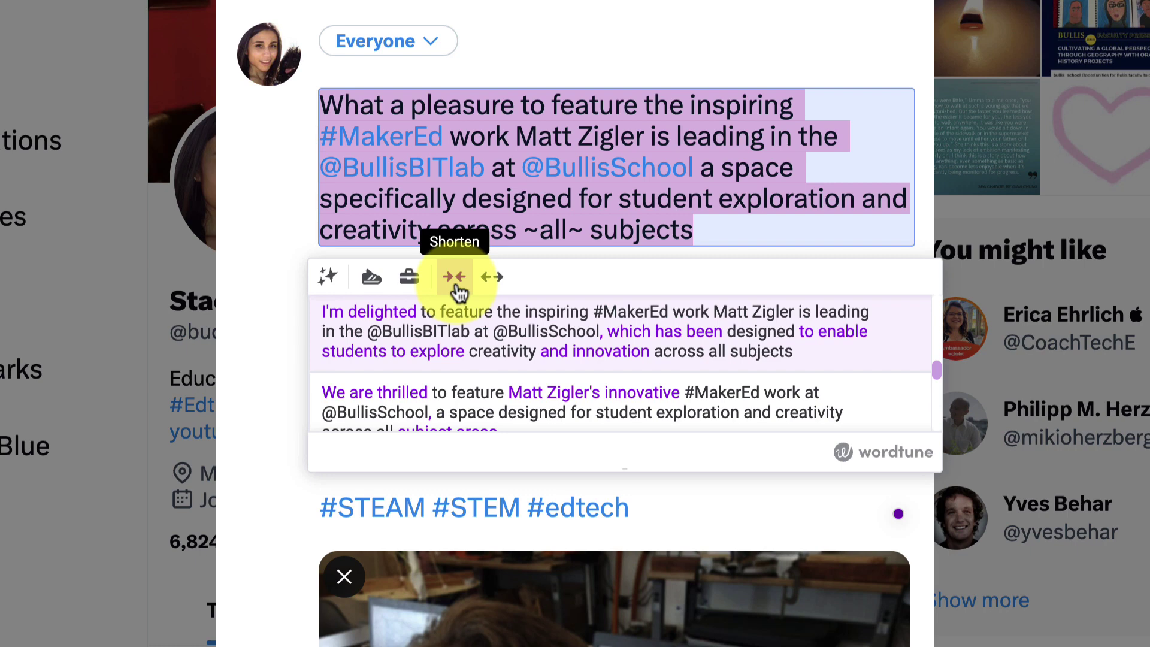
scroll(659, 359, "down", 2)
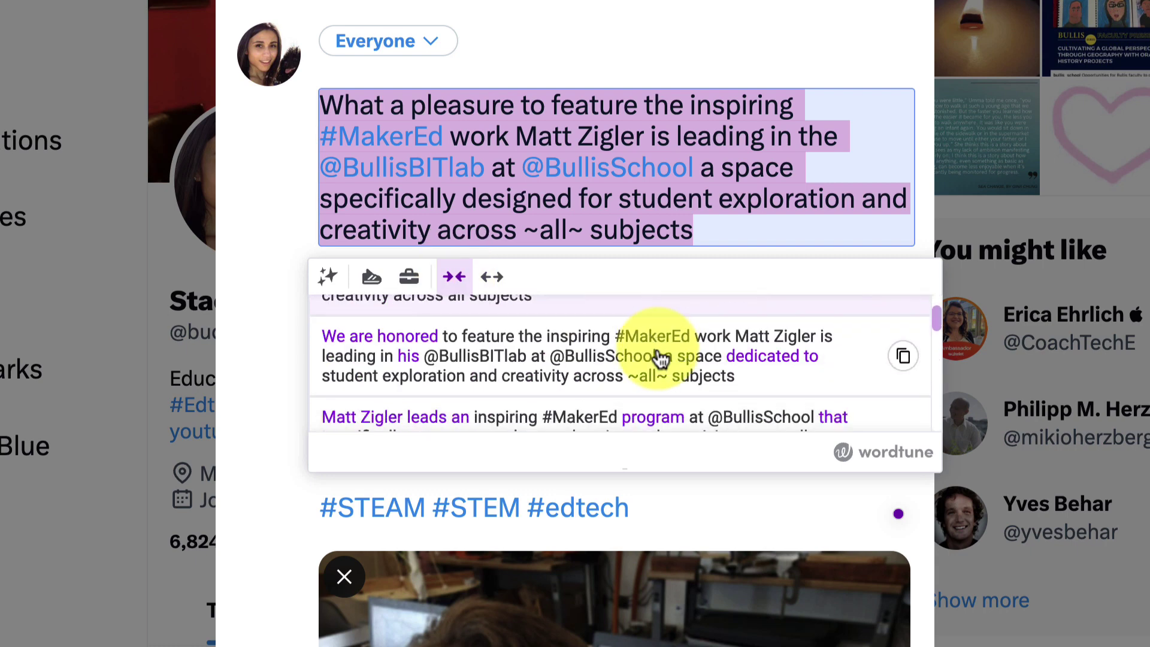
scroll(661, 358, "down", 1)
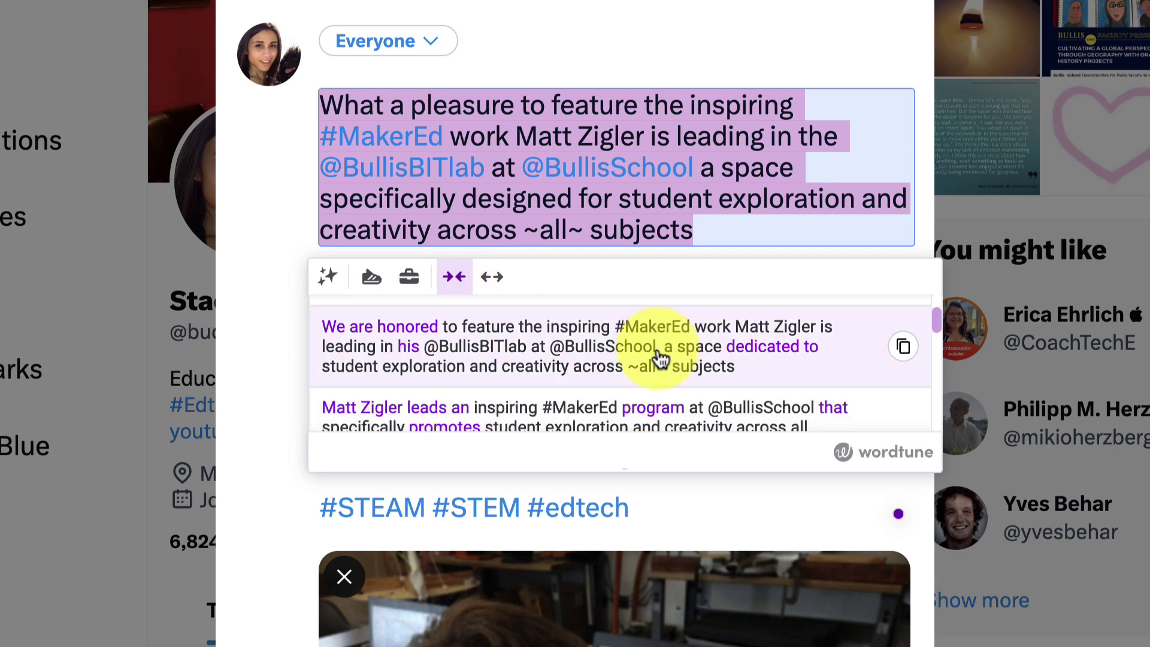
scroll(480, 360, "down", 2)
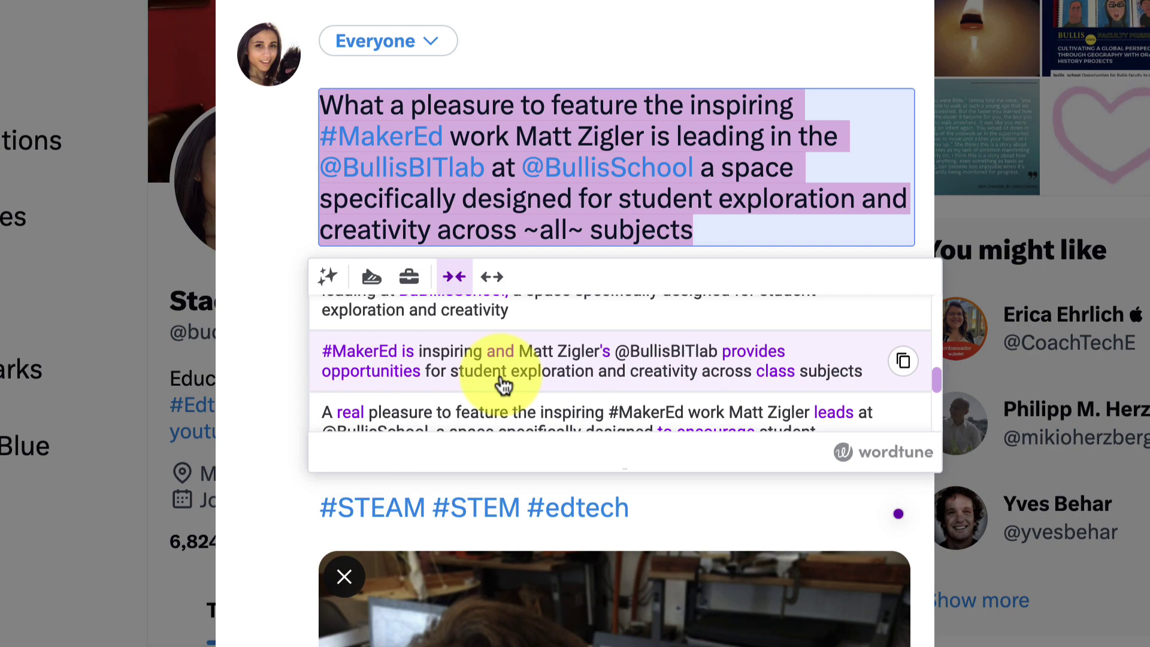
left_click(749, 235)
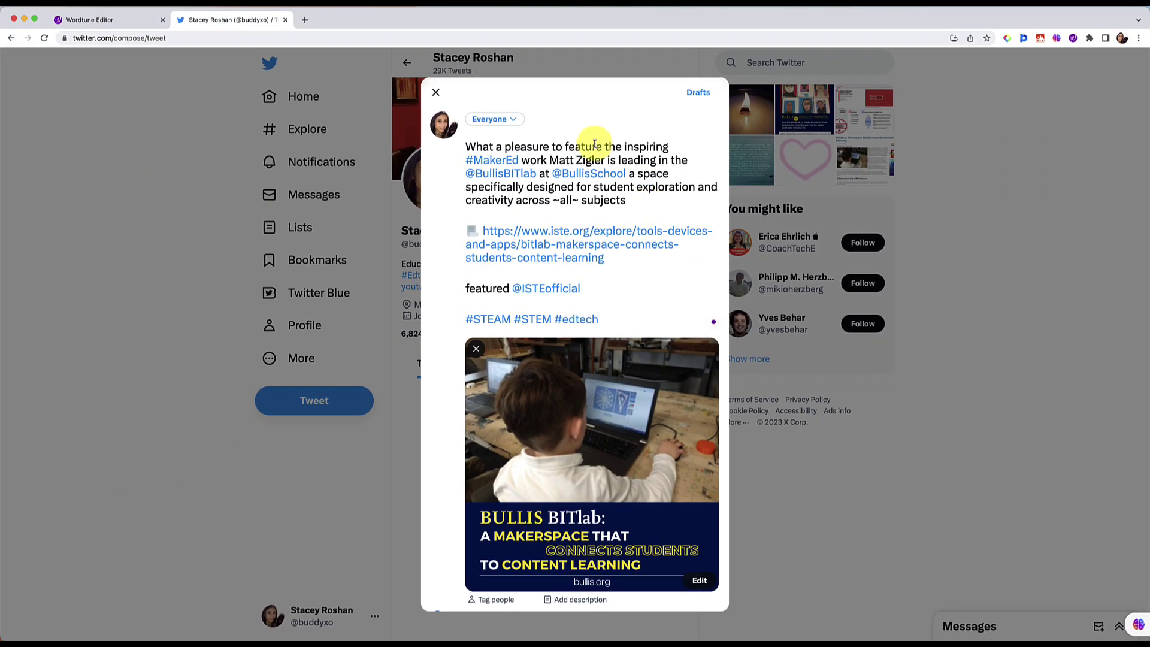
double_click(527, 146)
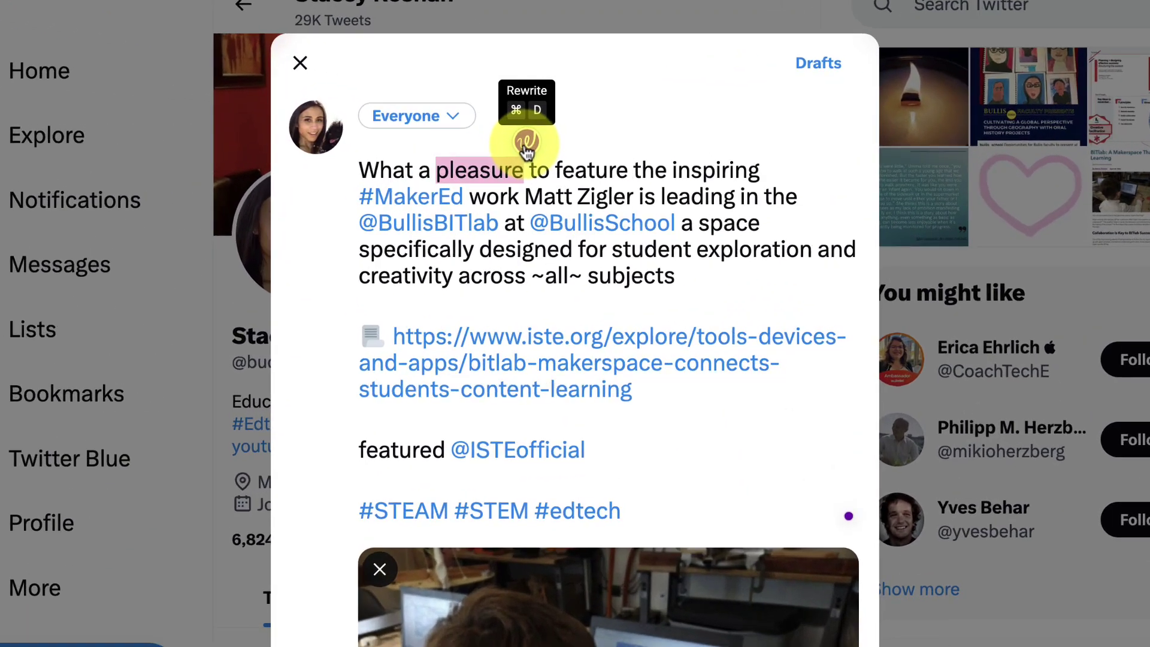
left_click(550, 133)
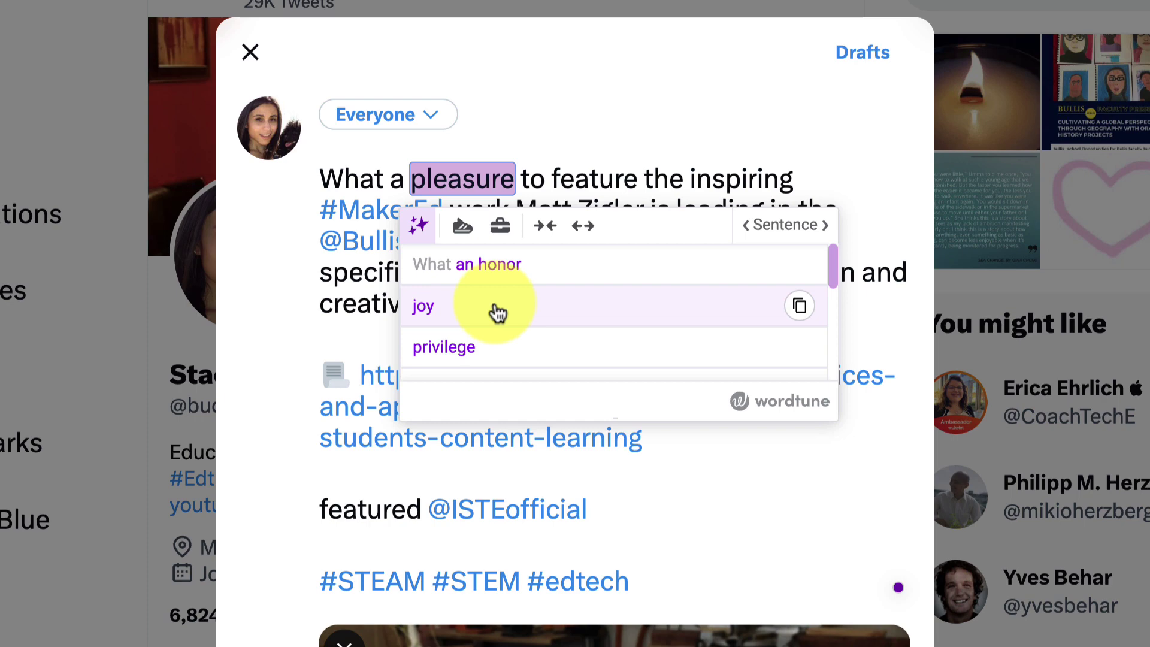
scroll(498, 311, "down", 3)
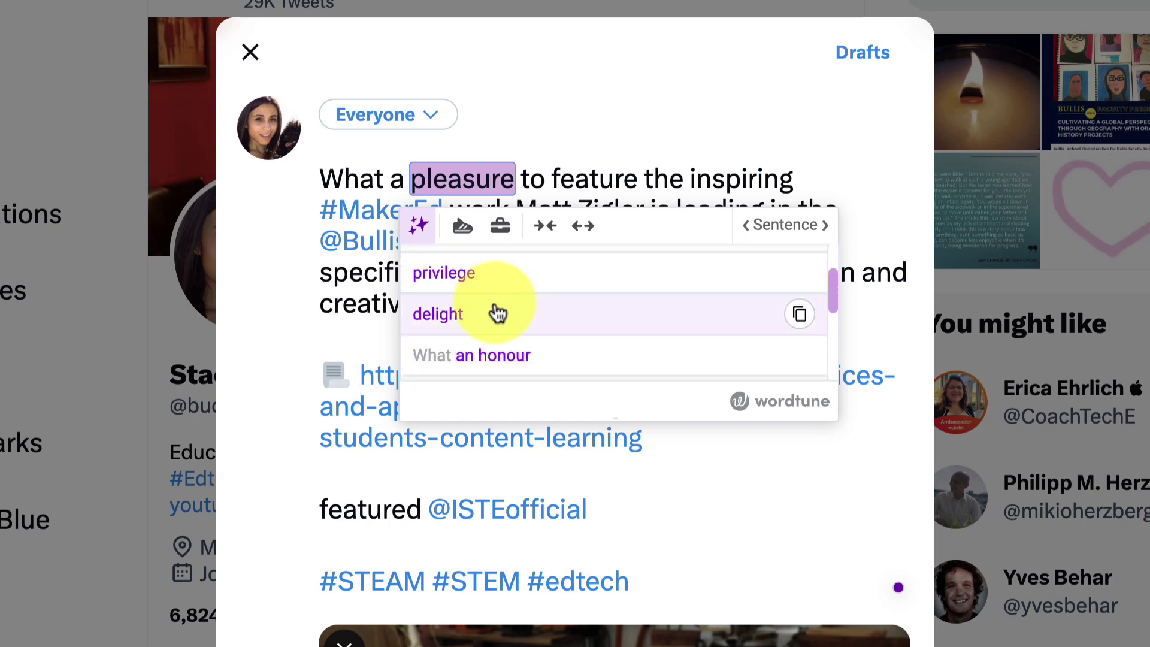
scroll(497, 311, "down", 1)
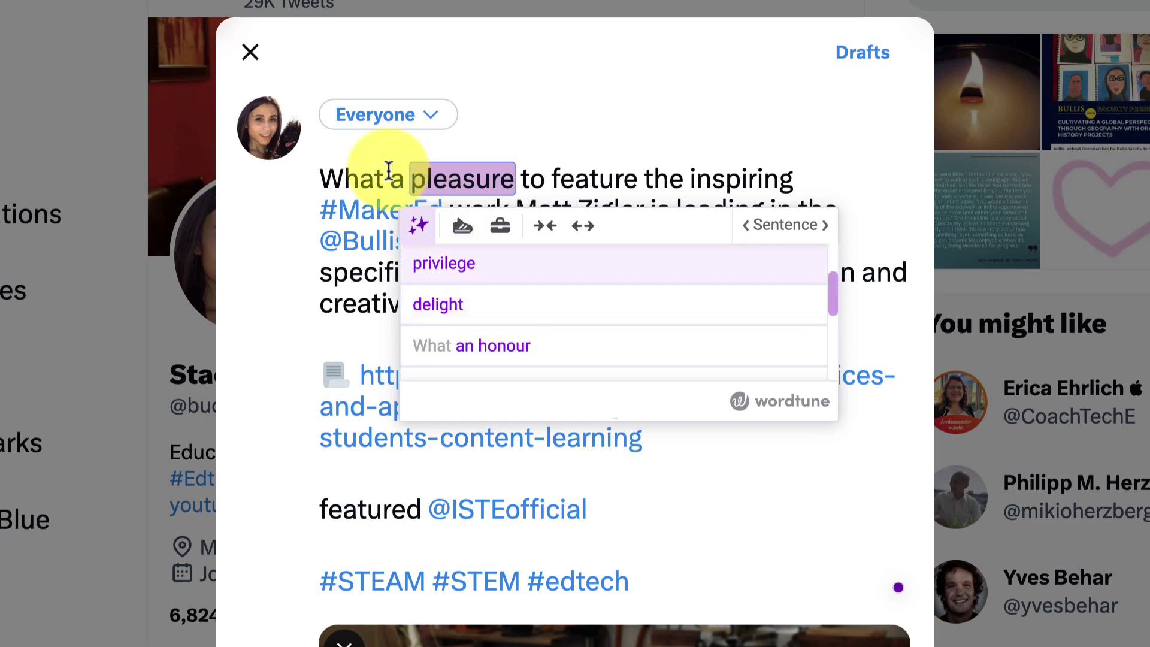
scroll(585, 297, "down", 2)
scroll(589, 295, "down", 3)
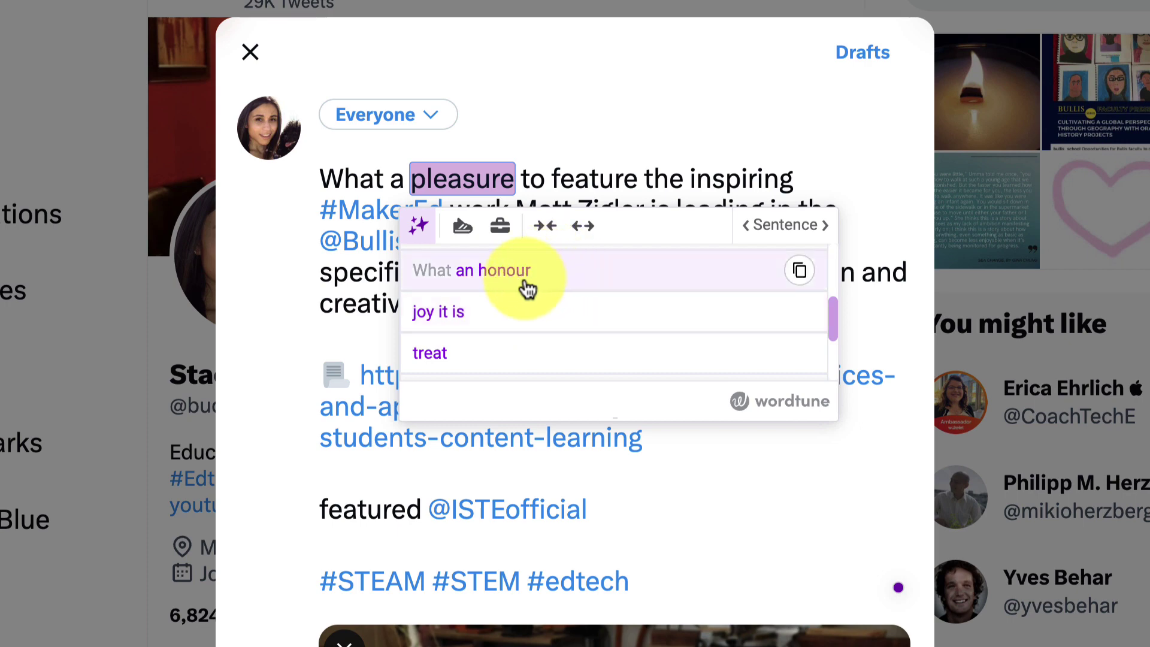
left_click(804, 234)
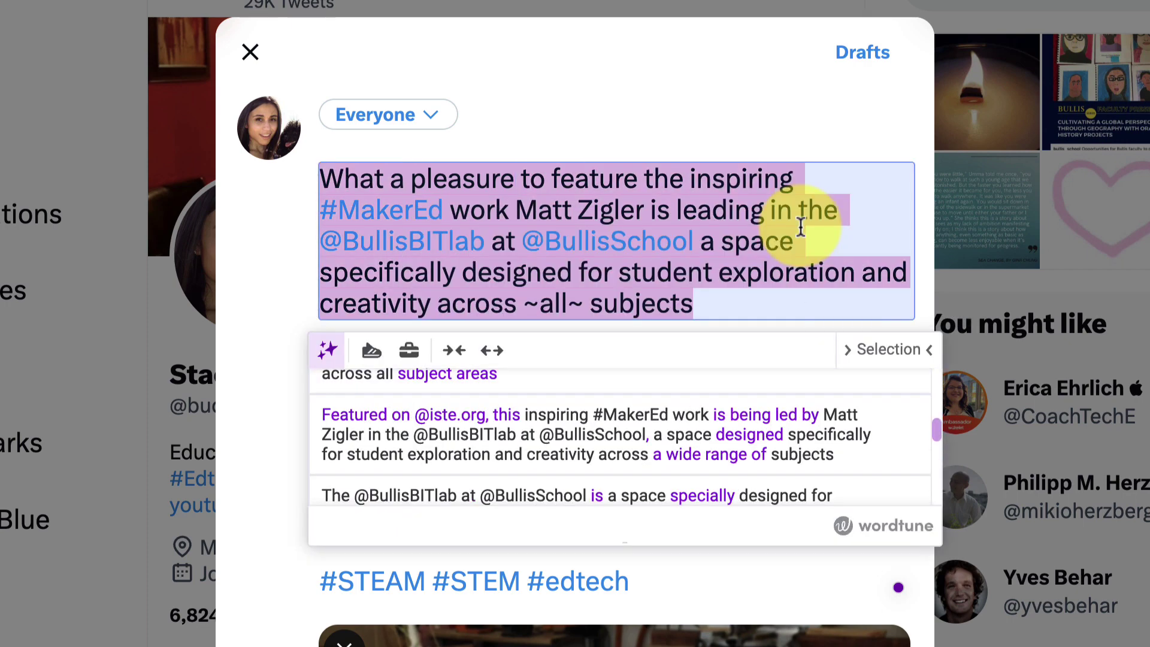
left_click(893, 352)
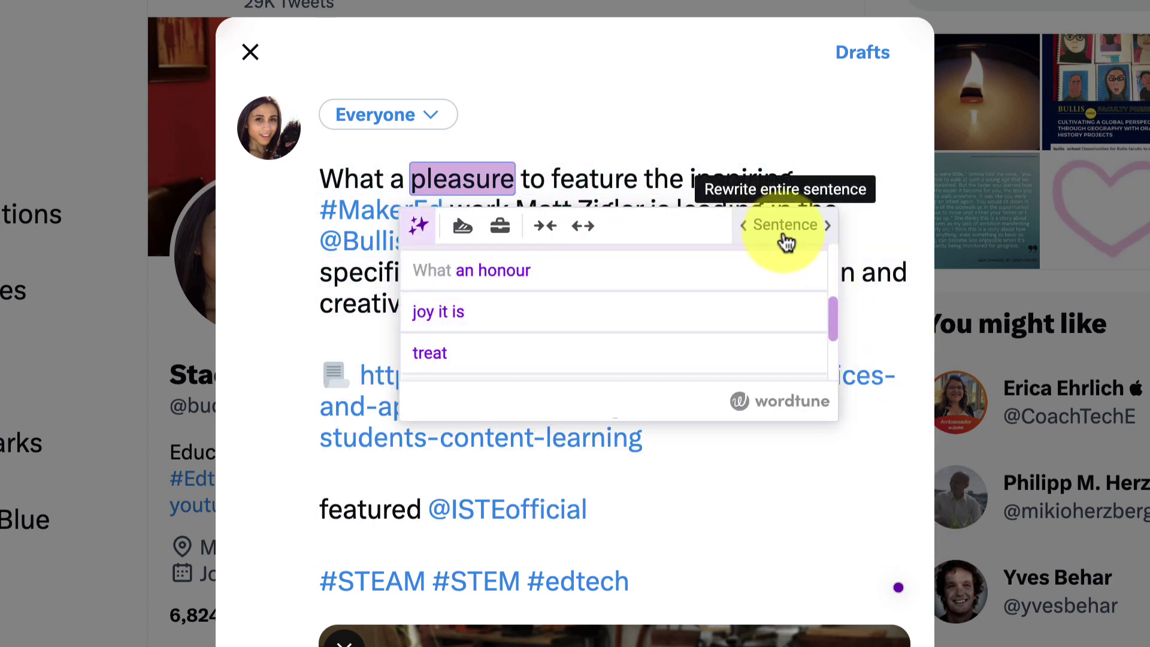
left_click(519, 179)
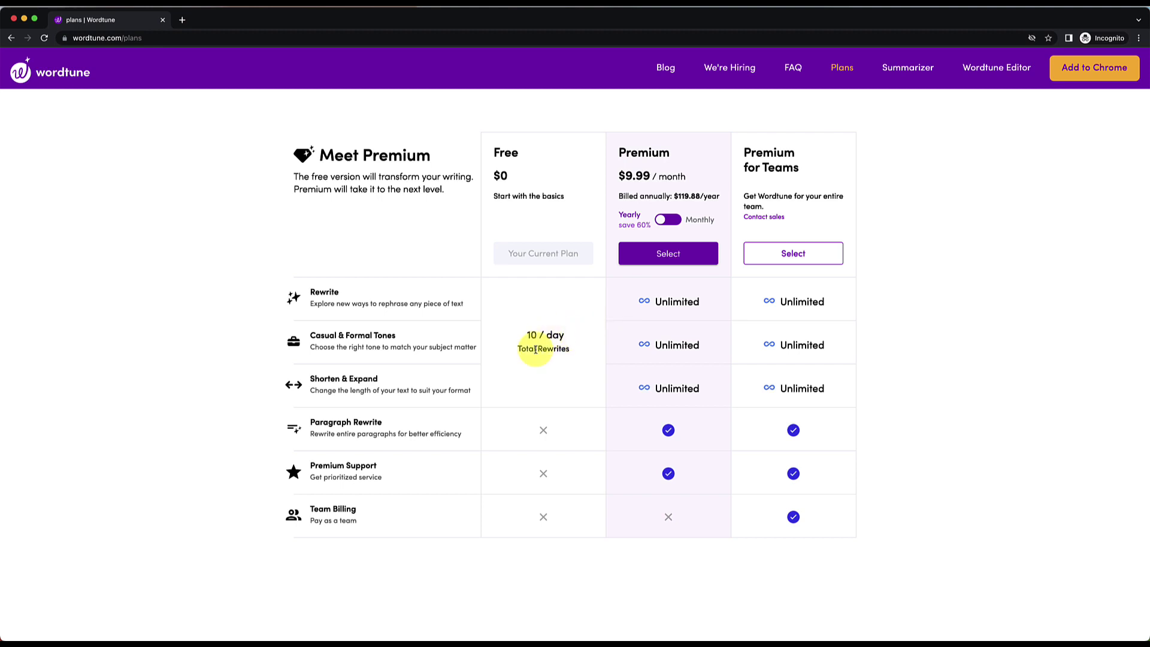
Close the plans window, open the Wordtune Editor, and delete all existing document text.
left_click(14, 20)
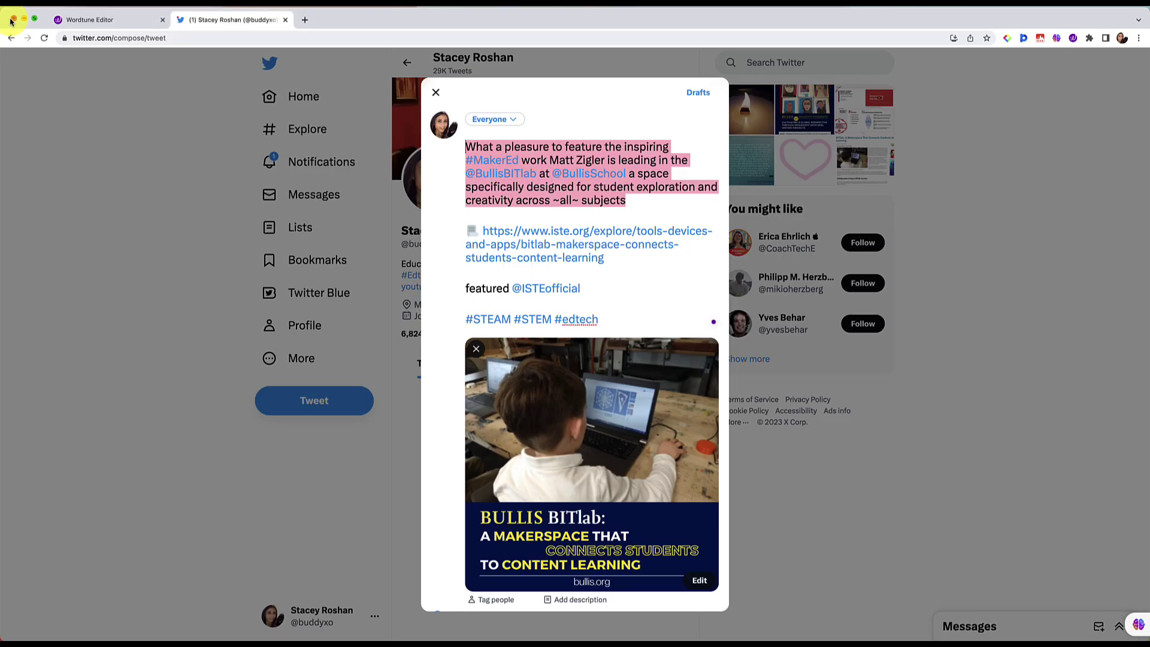
left_click(112, 20)
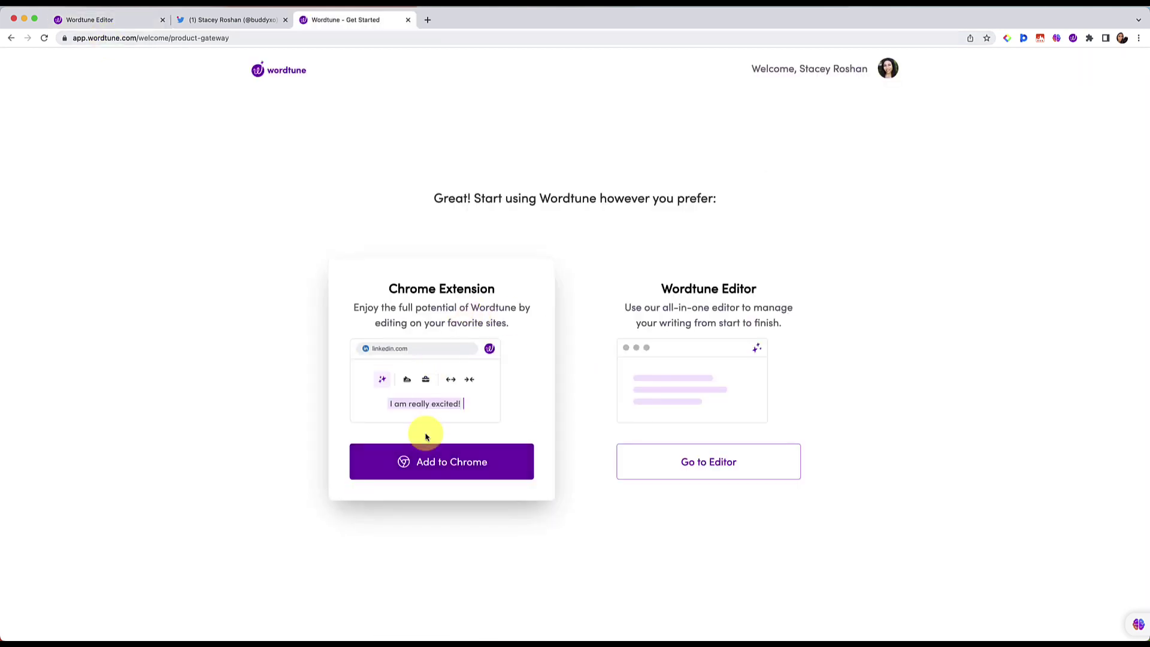
left_click(705, 463)
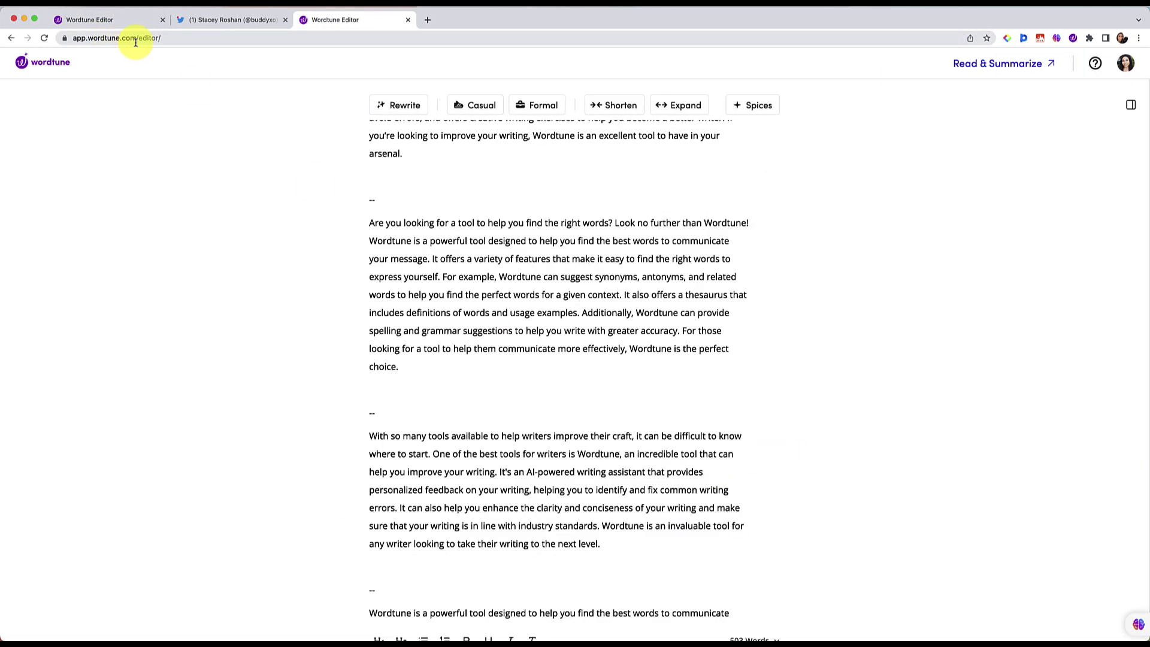
scroll(493, 260, "up", 5)
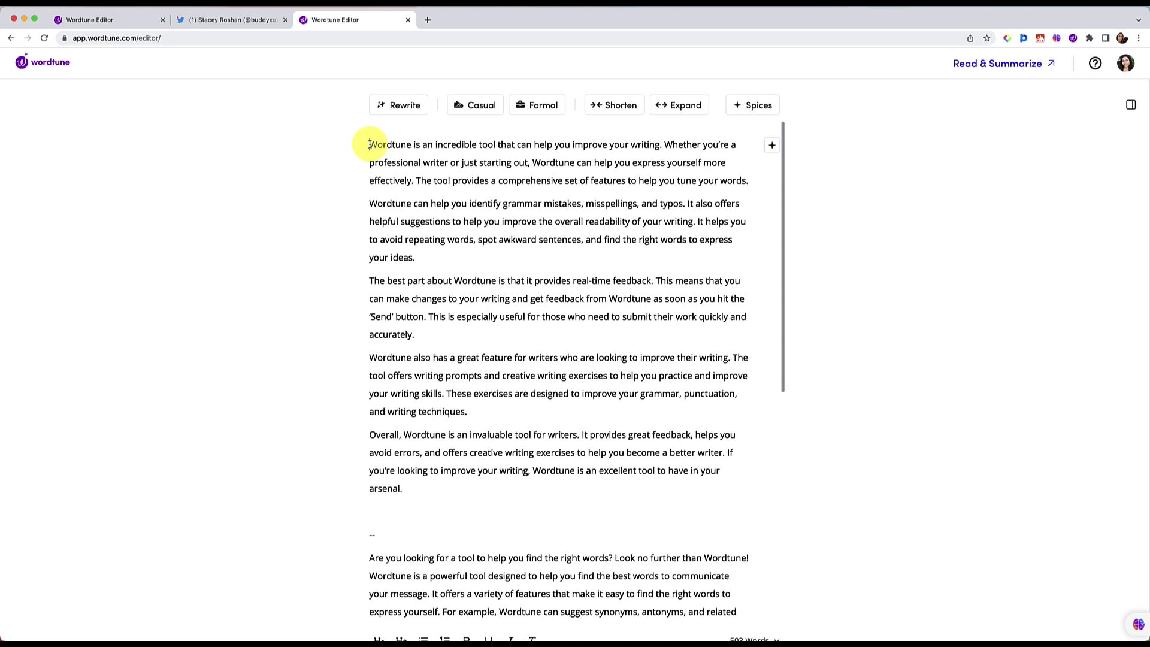
key("super+a")
key("BackSpace")
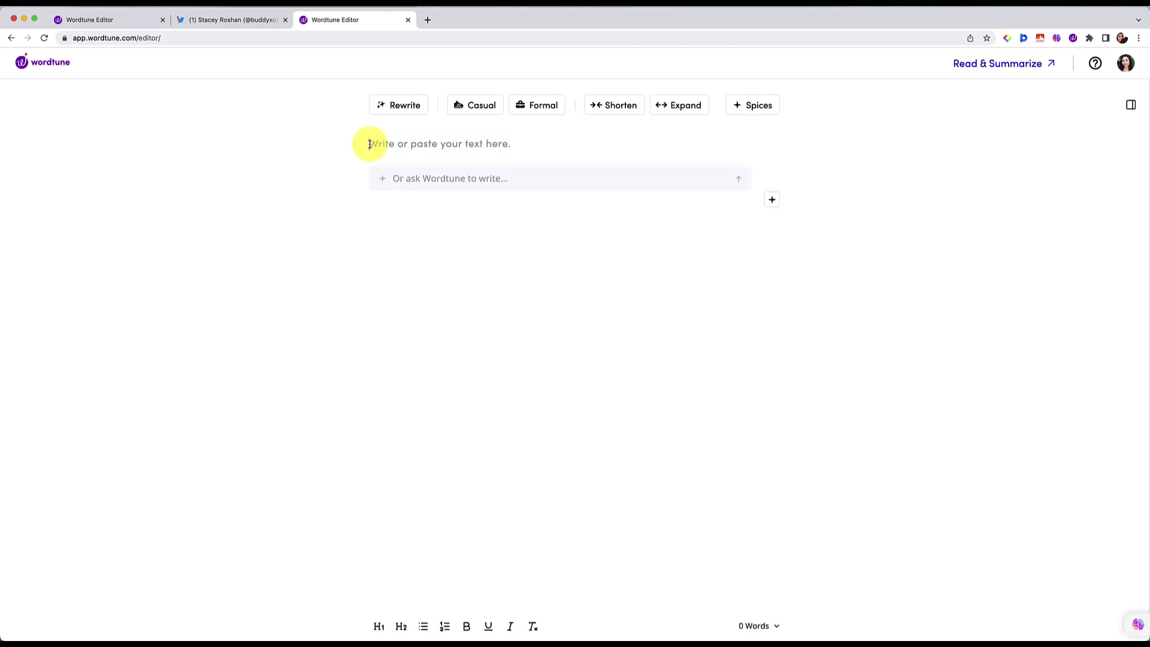
Generate a blog post on 'why wordtune is the ideal tool for writers' and accept it.
left_click(405, 182)
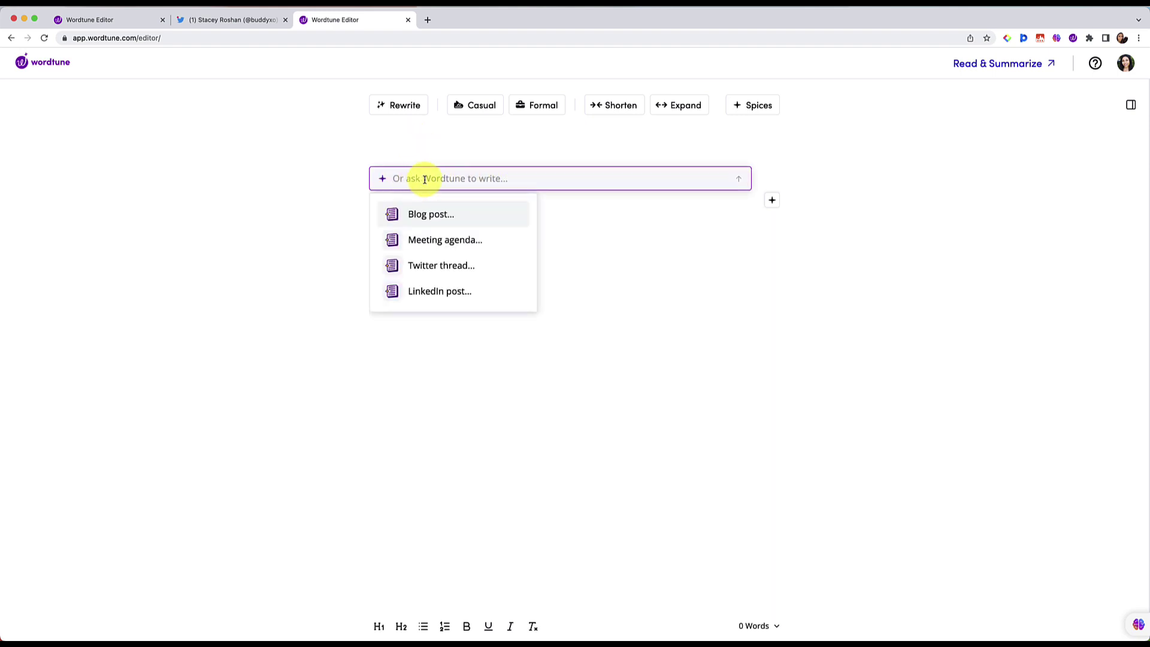
left_click(429, 214)
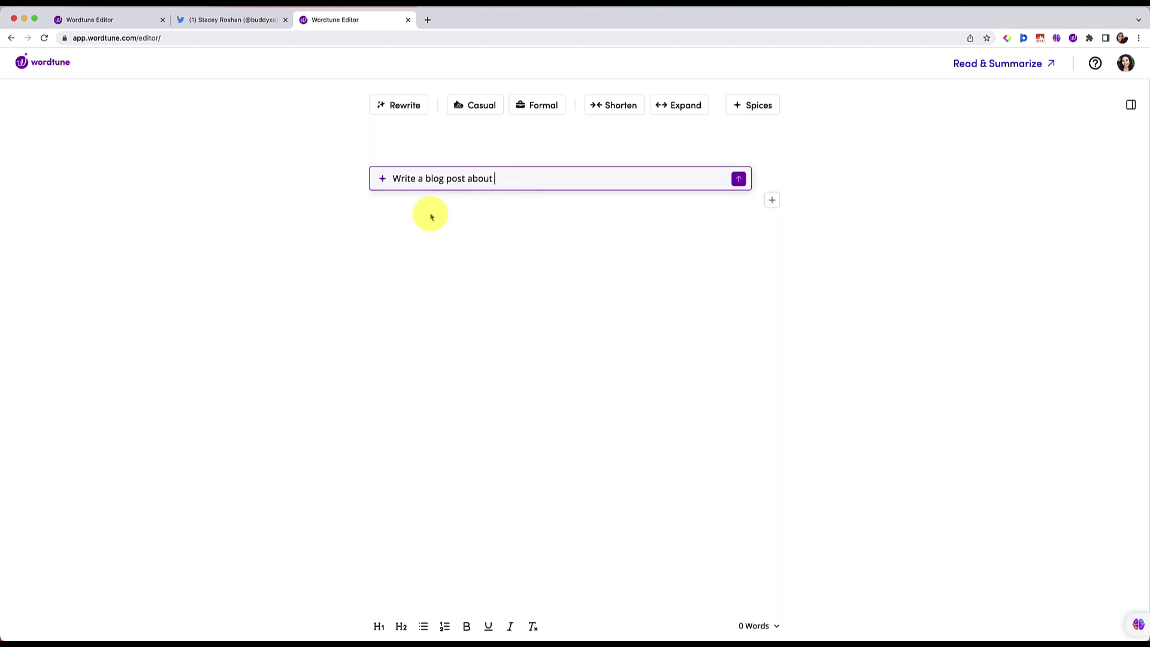
type("why wordtune is the ideal tool for writers")
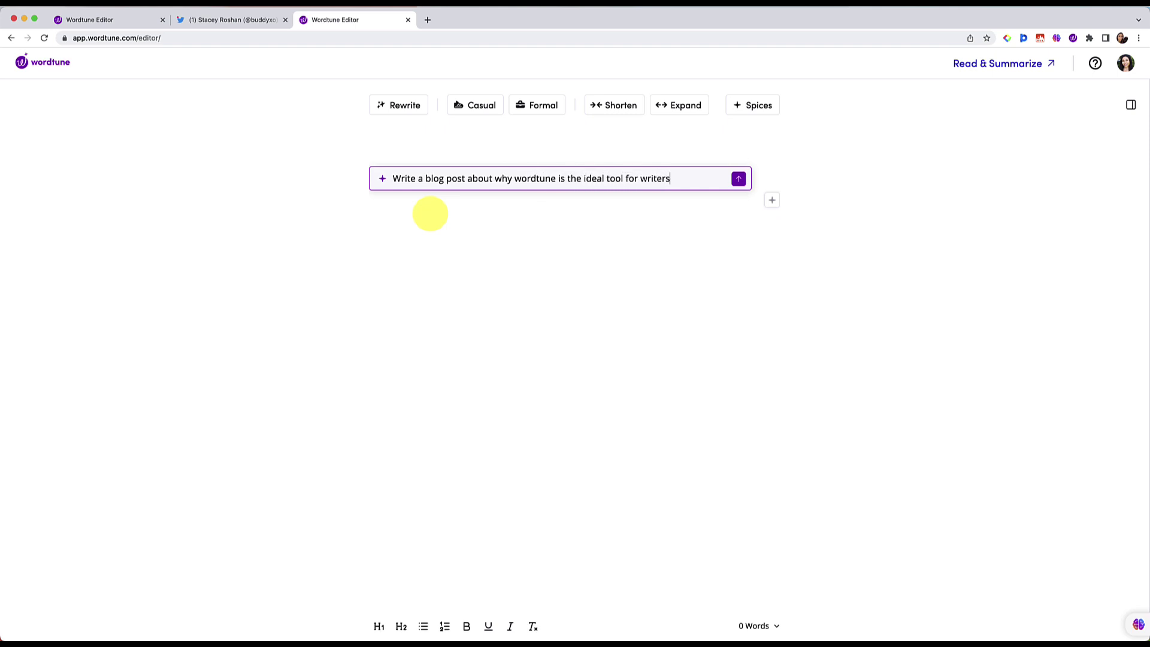
key("Return")
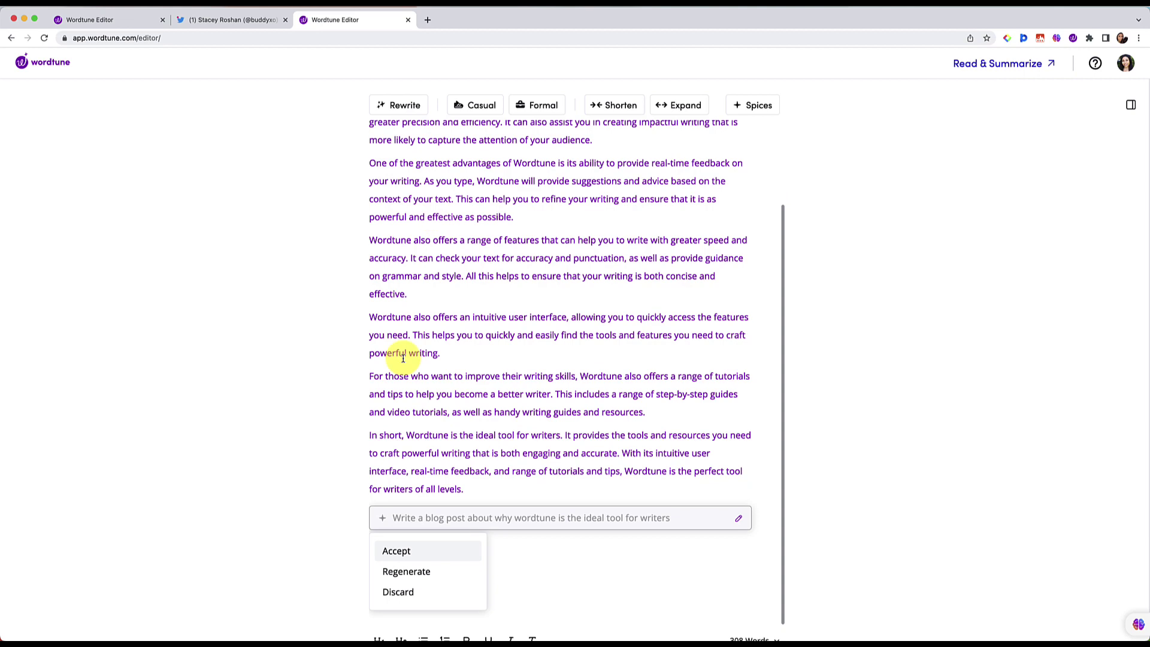
scroll(403, 358, "up", 3)
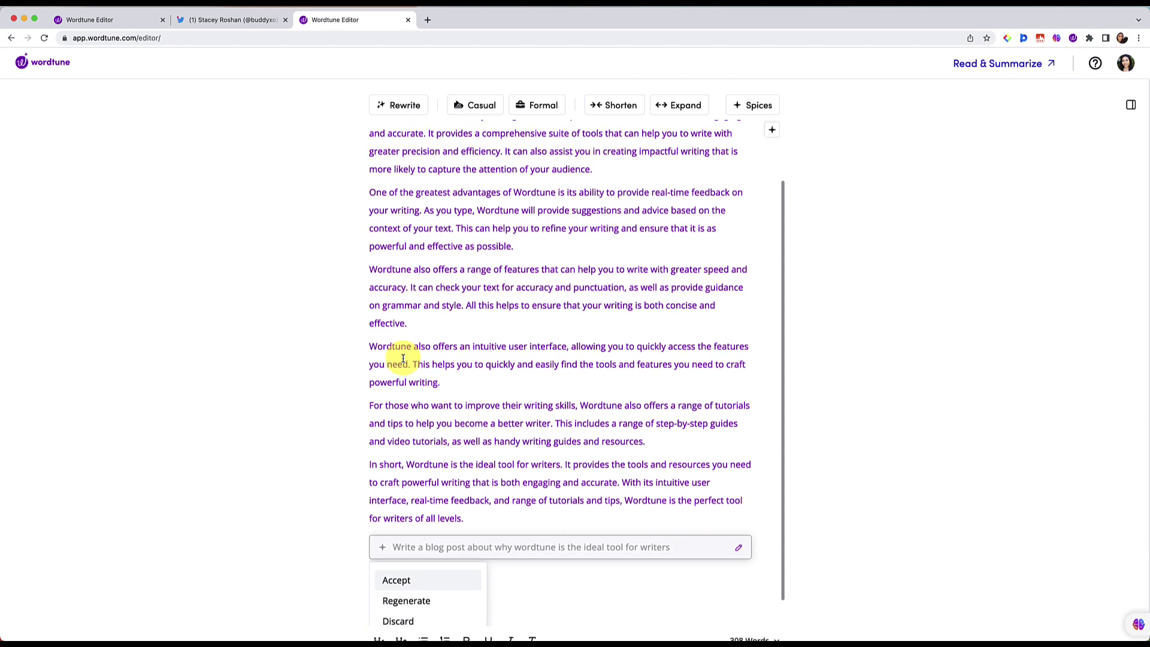
scroll(404, 358, "down", 3)
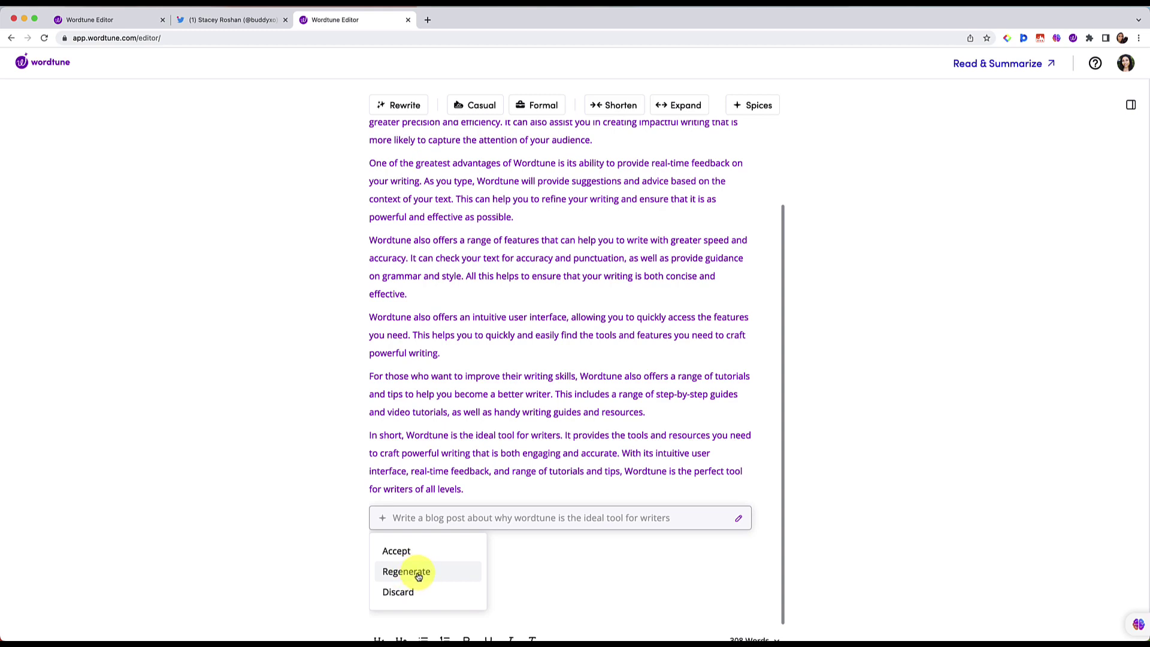
left_click(404, 557)
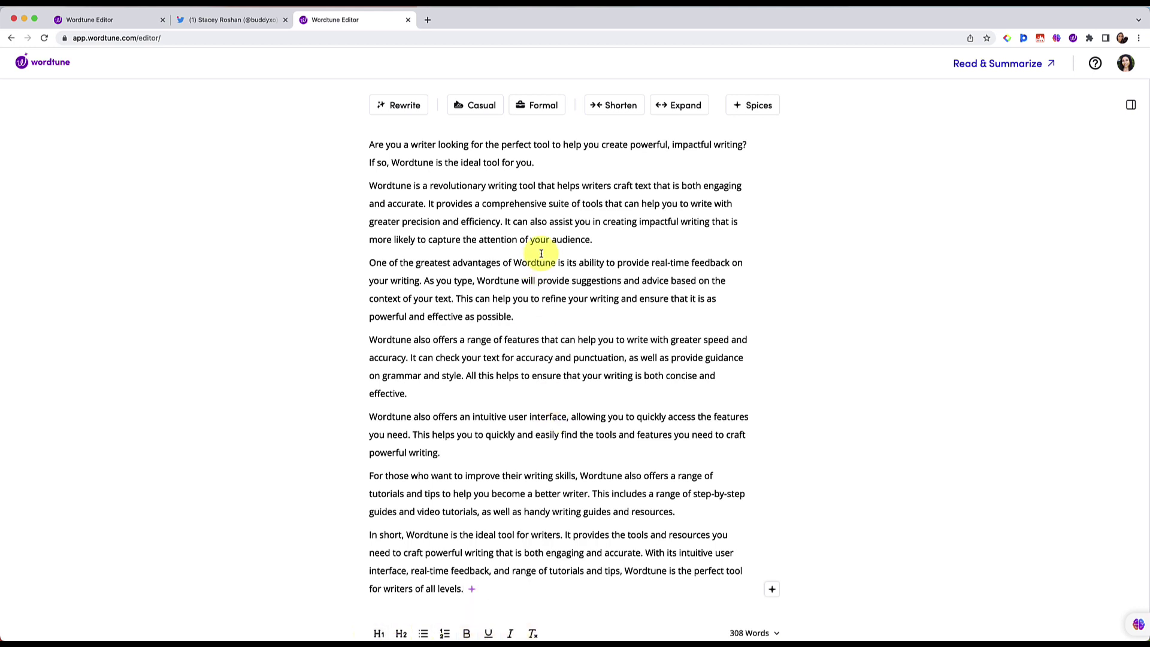
Preview alternatives for 'perfect', then select 'Wordtune is the ideal tool for you.' and show Spices.
key("Up")
key("Up")
key("Up")
key("Up")
key("Up")
key("Up")
key("Up")
key("Up")
key("Up")
key("Up")
key("Up")
key("Up")
key("Up")
key("Up")
key("Up")
key("Up")
key("Up")
key("Up")
key("Up")
key("Up")
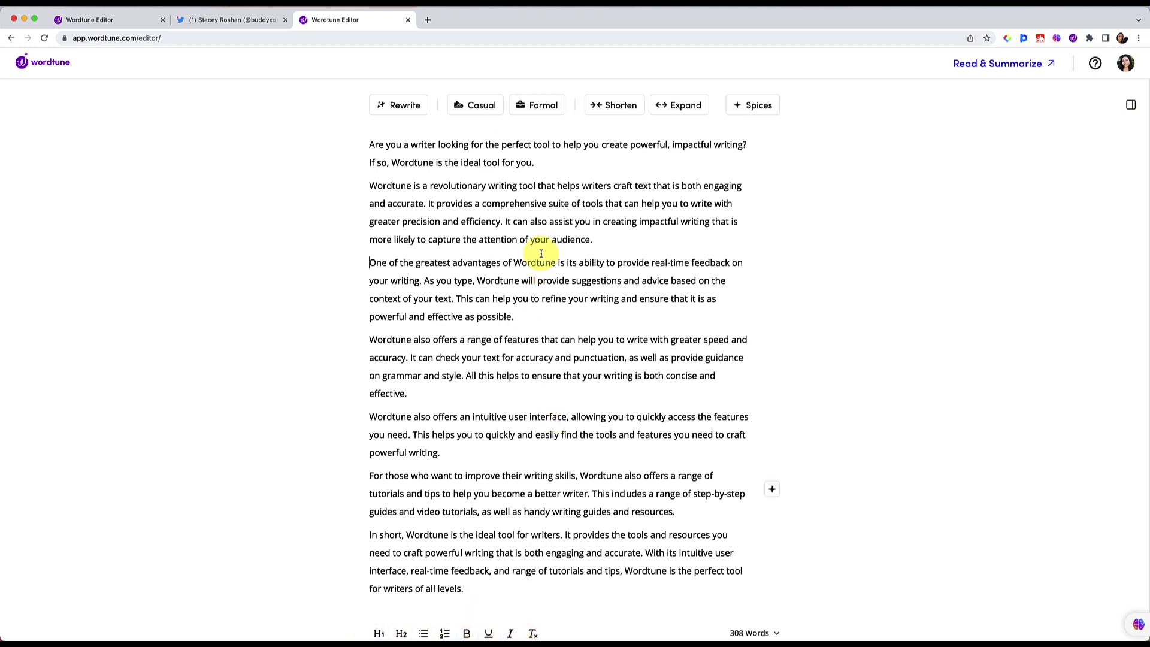
double_click(520, 146)
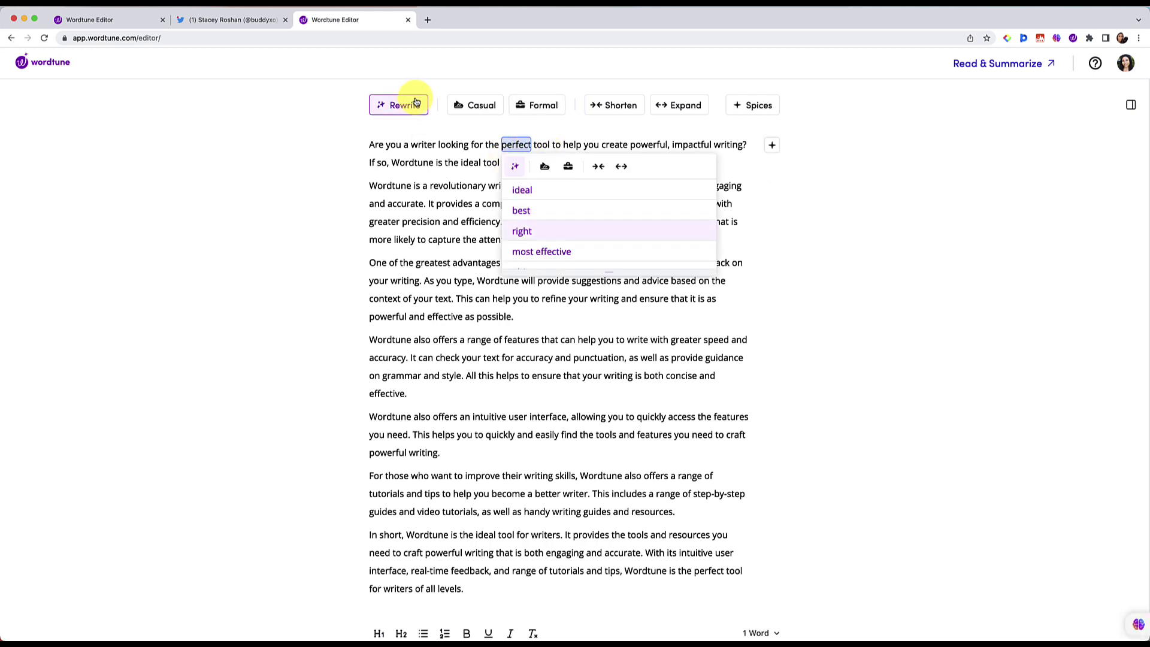
left_click(728, 163)
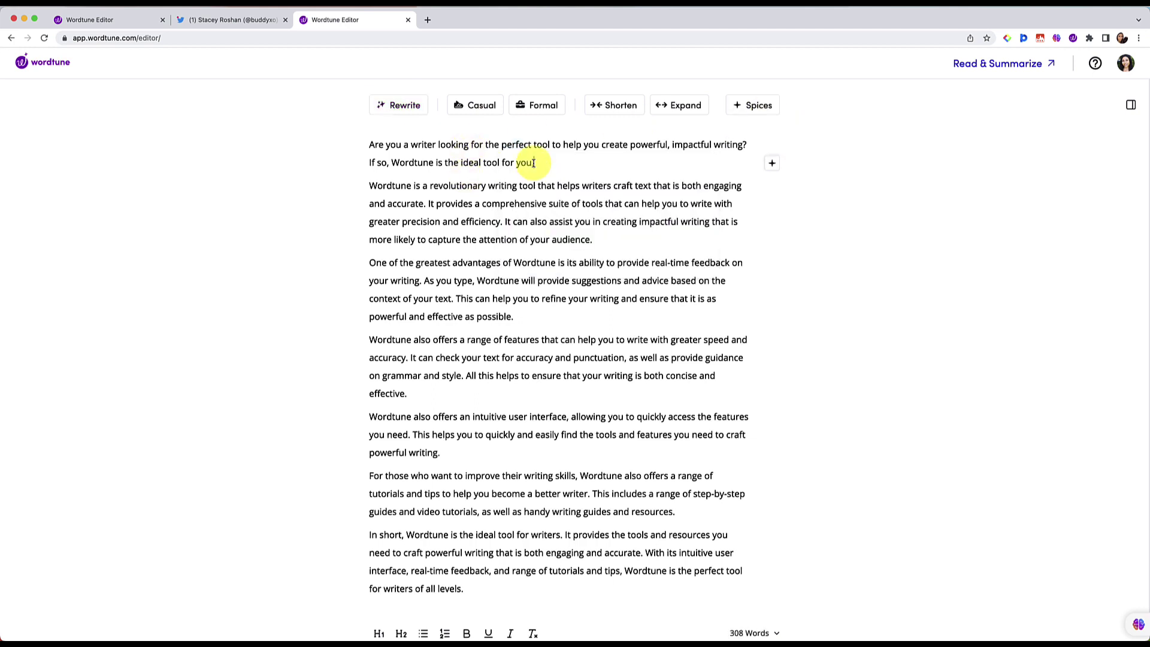
left_click_drag(534, 162, 393, 163)
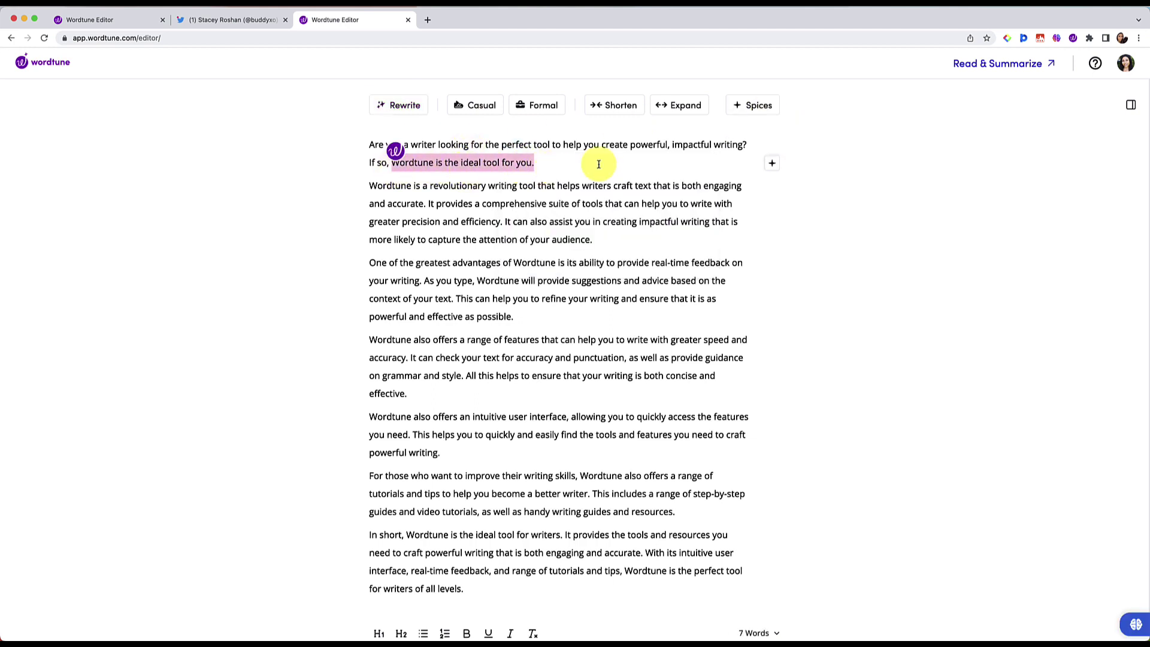
left_click(773, 163)
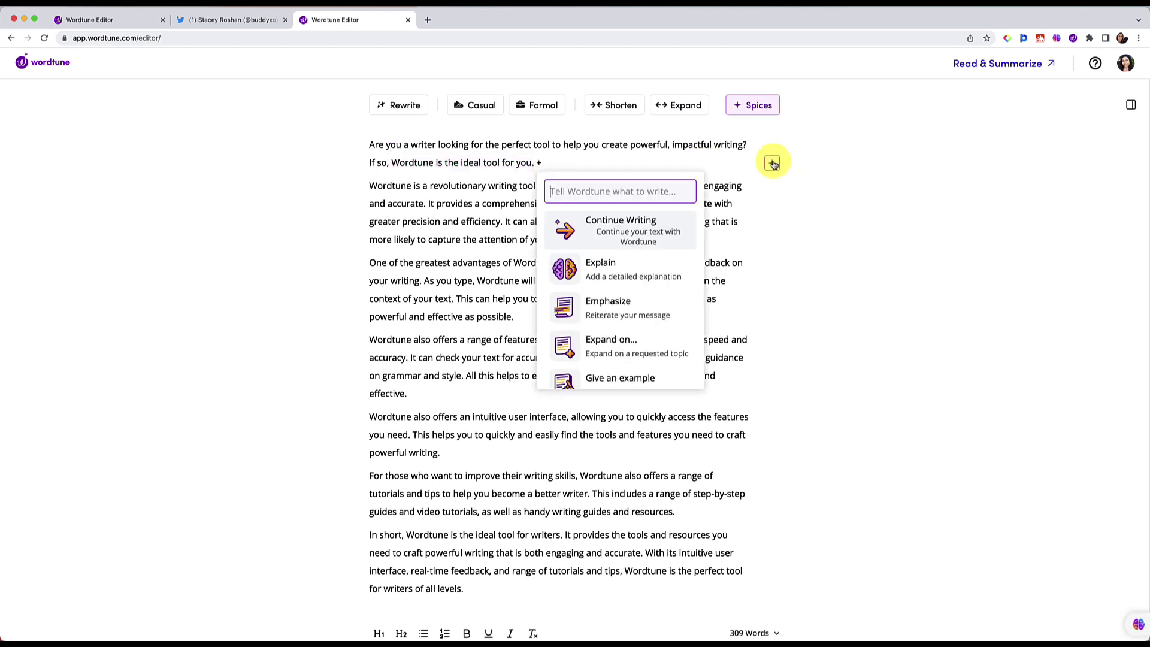
Try a Continue Writing addition after 'for you.', then discard it back to the Spices list.
left_click(620, 235)
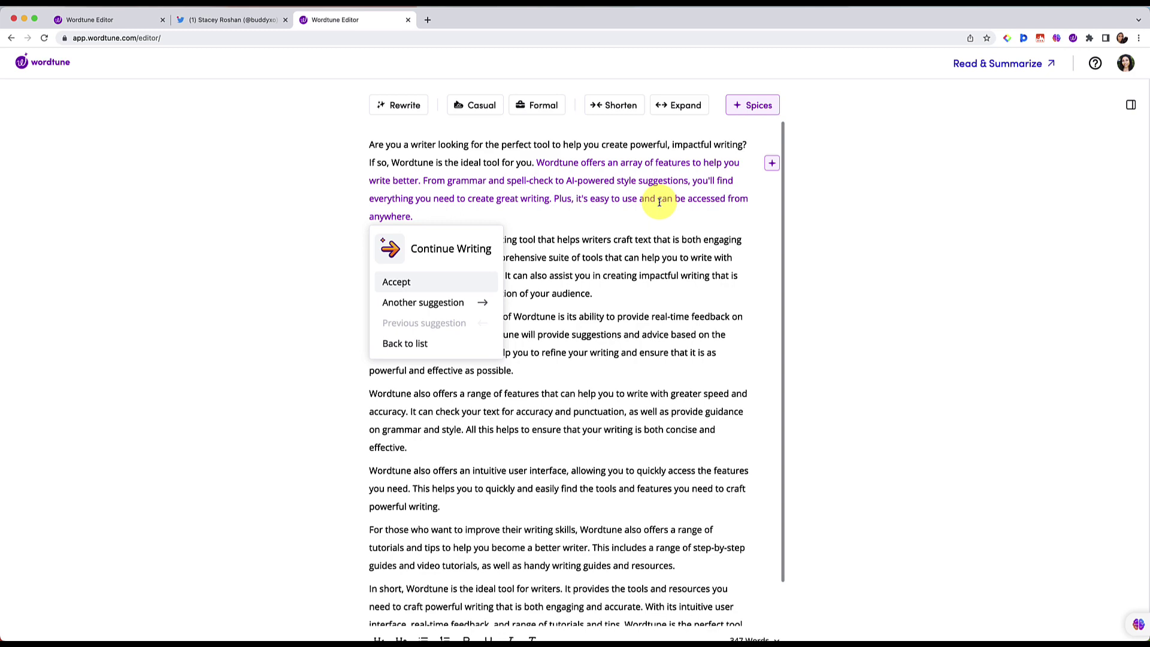
left_click(411, 344)
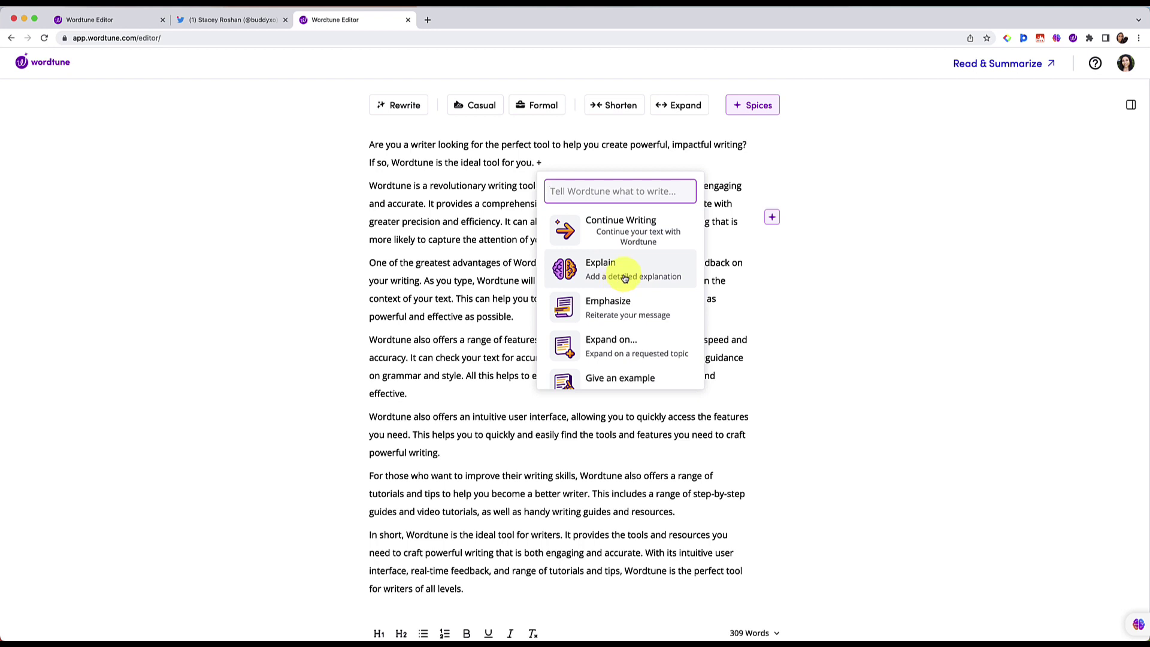
Preview an Explain addition after the first paragraph, discard it, and scroll Spices to Statistical fact.
left_click(414, 160)
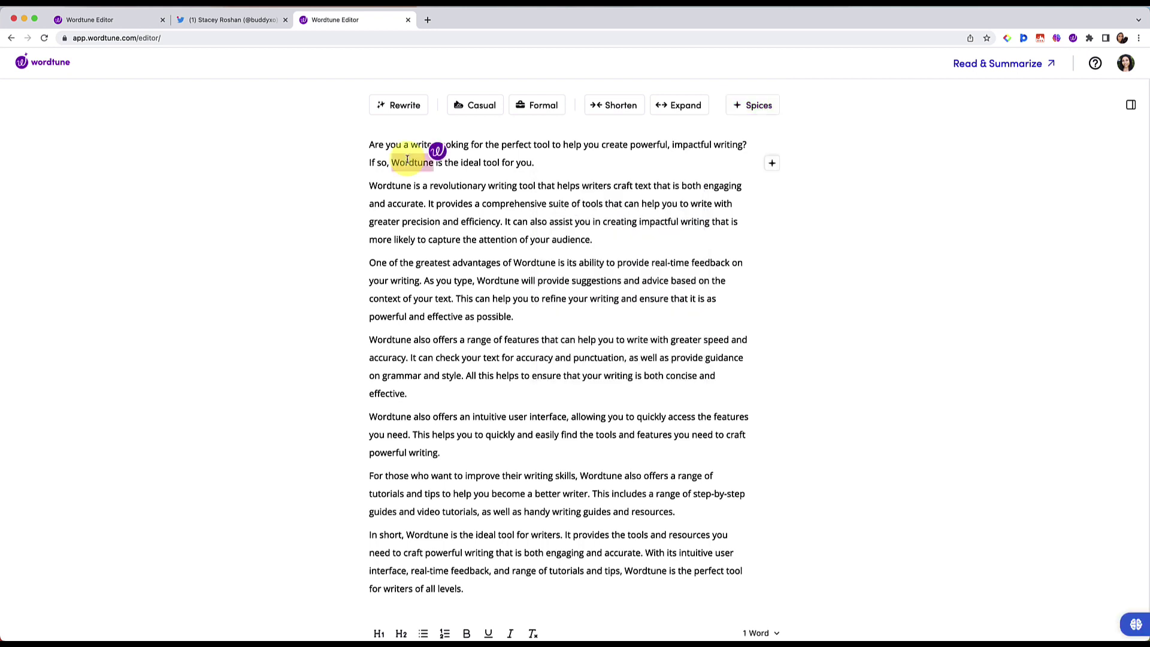
left_click(773, 163)
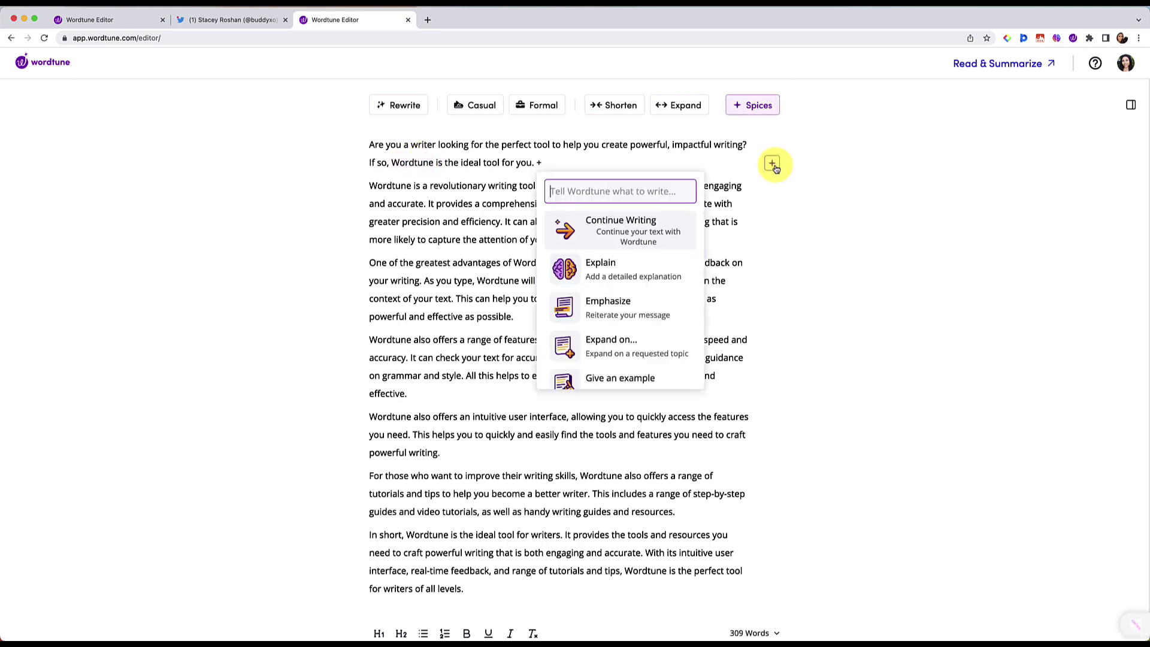
left_click(631, 274)
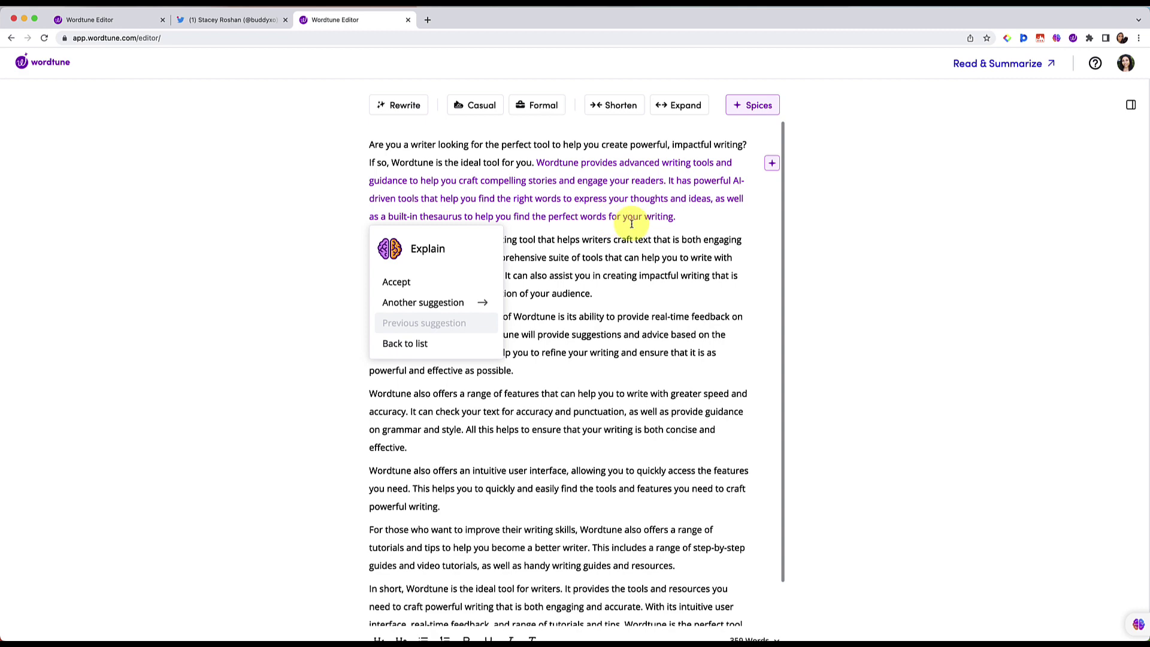
left_click(420, 344)
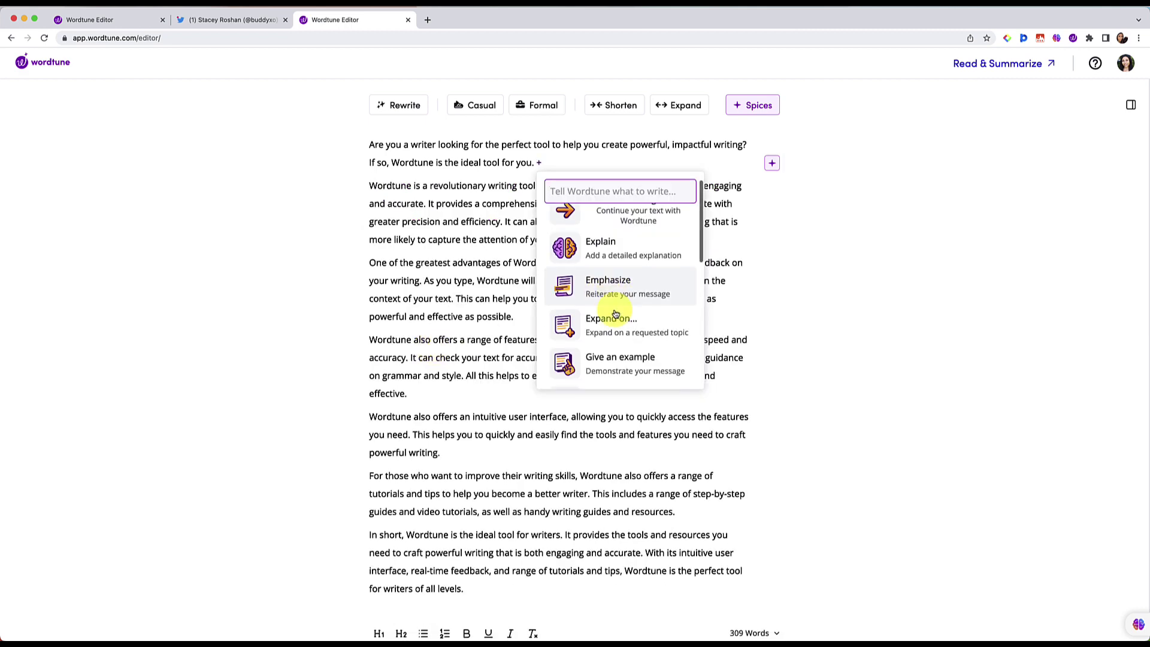
scroll(614, 306, "down", 1)
scroll(610, 330, "down", 2)
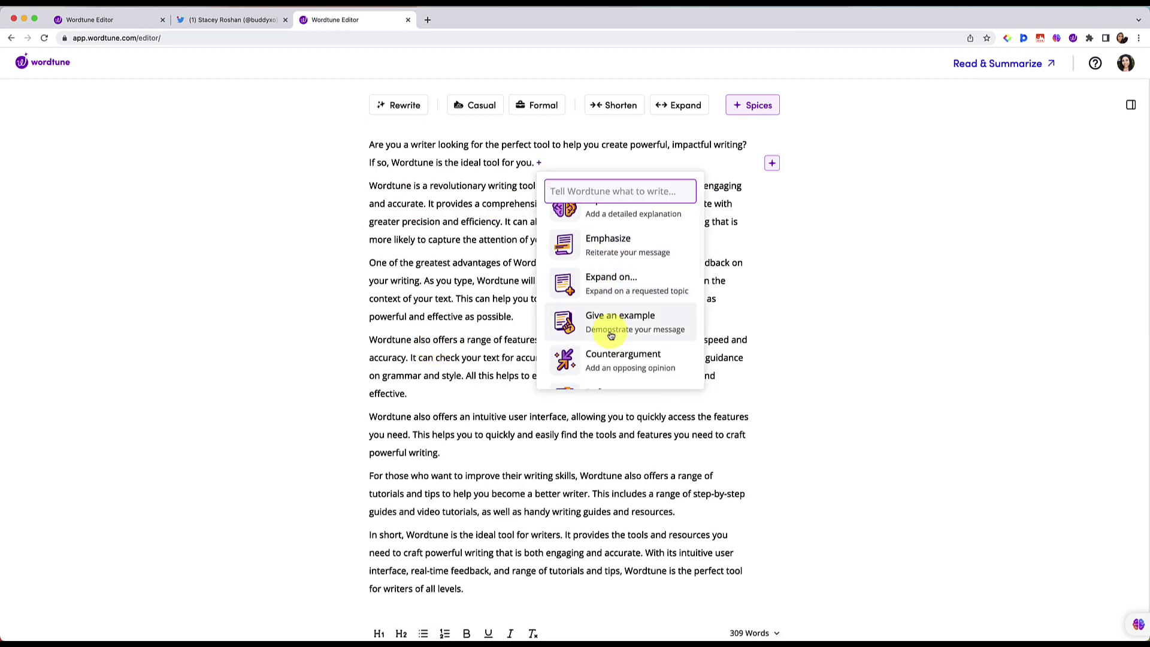
scroll(611, 335, "down", 1)
scroll(611, 335, "down", 2)
scroll(612, 335, "down", 3)
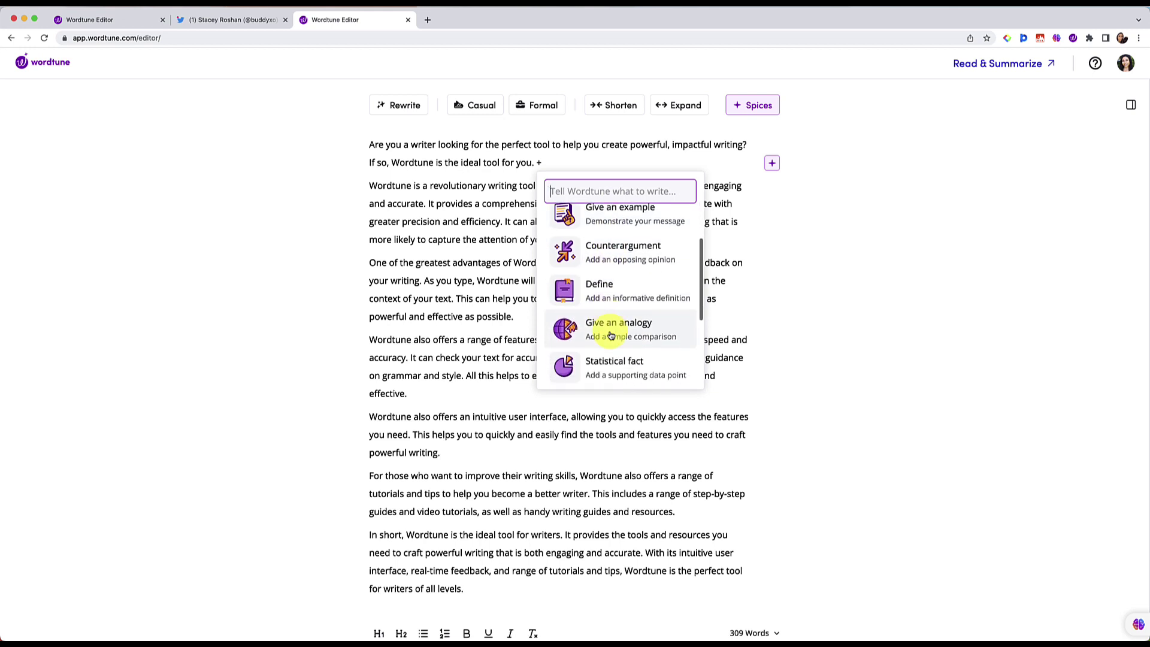
scroll(611, 336, "down", 1)
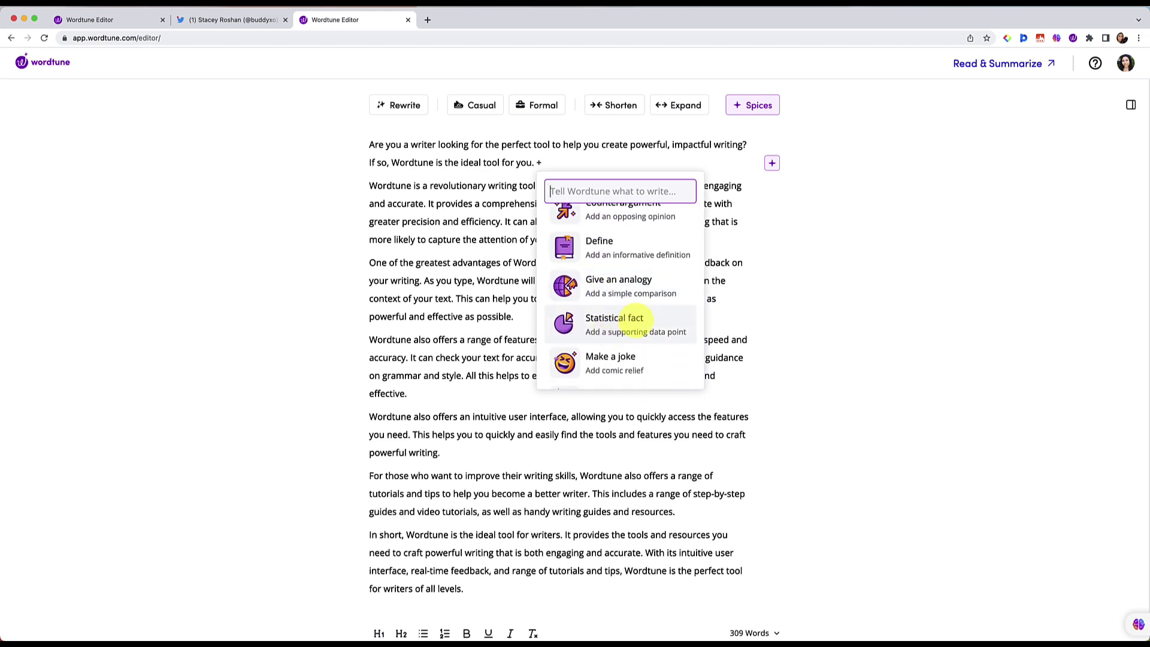
Add a Statistical fact ($9.99 per month, $119.88 per year) and check its capterra.com source.
left_click(632, 324)
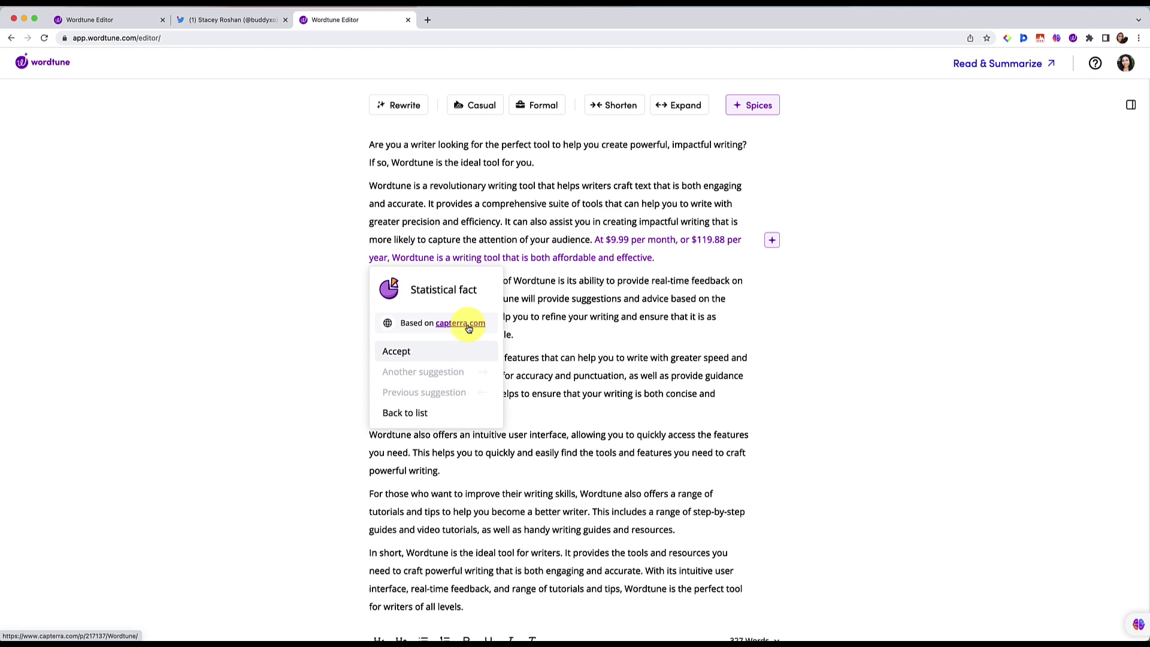
left_click(468, 329)
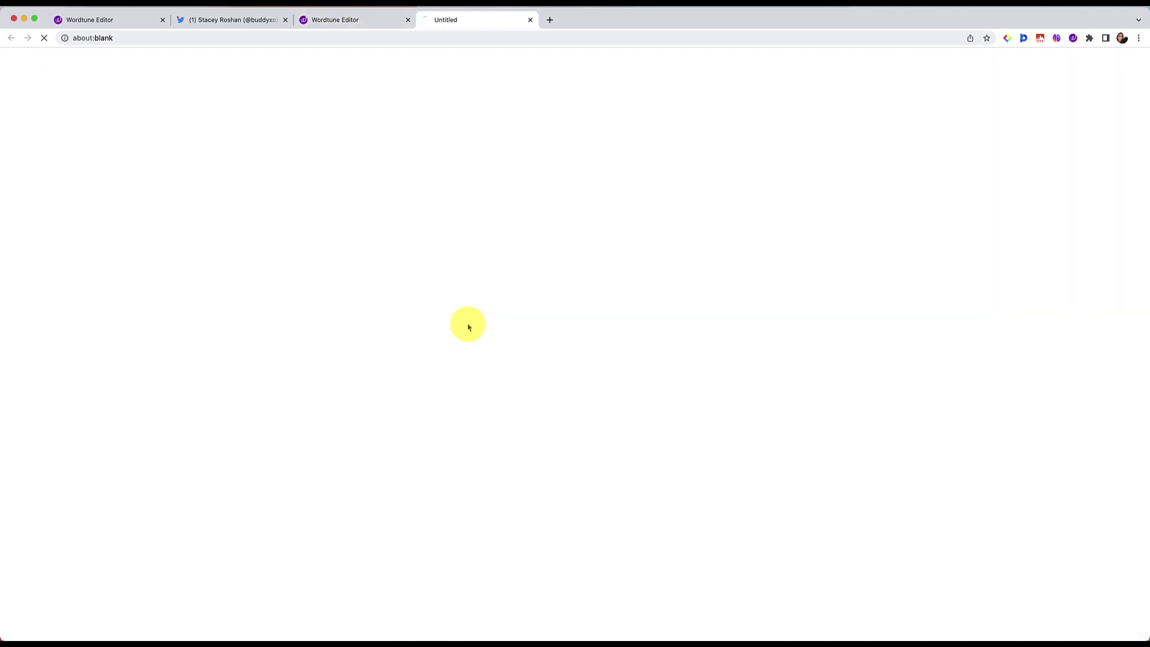
left_click(530, 20)
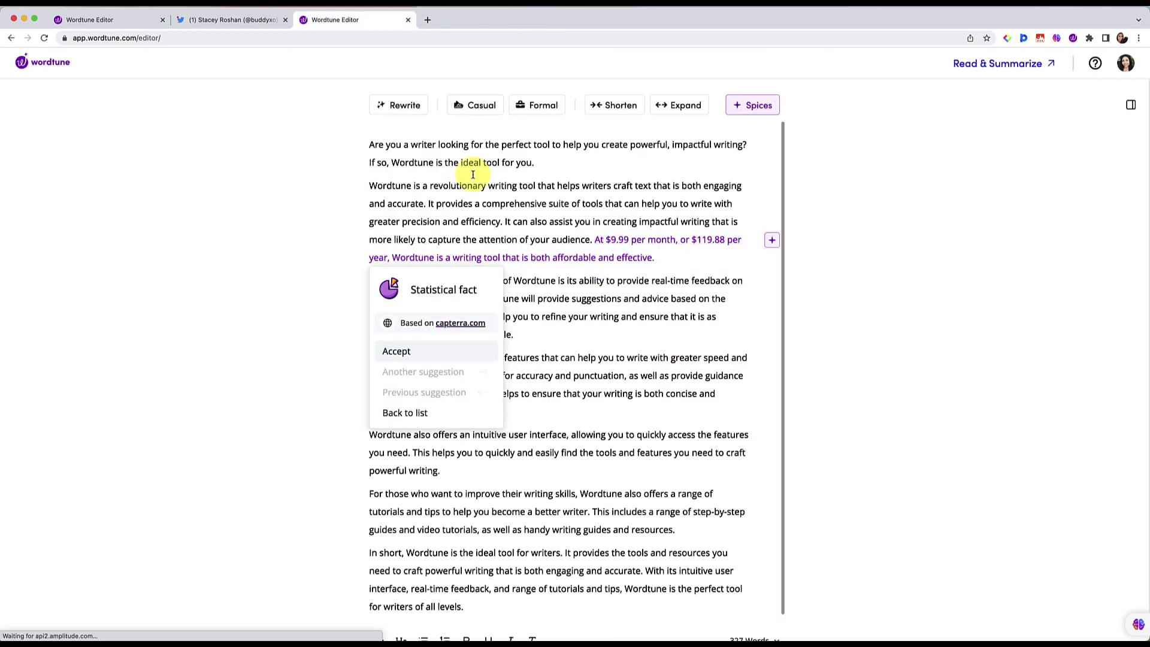
Drop the statistic, preview three Make a joke suggestions, then discard them.
left_click(405, 413)
scroll(680, 397, "down", 4)
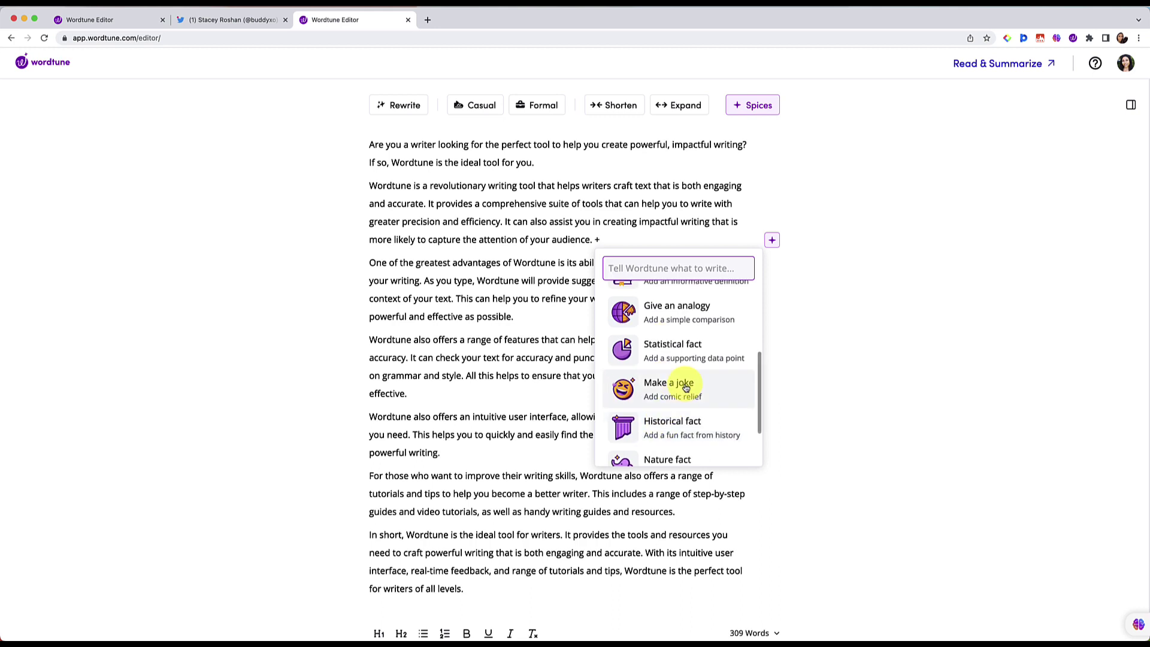
left_click(681, 391)
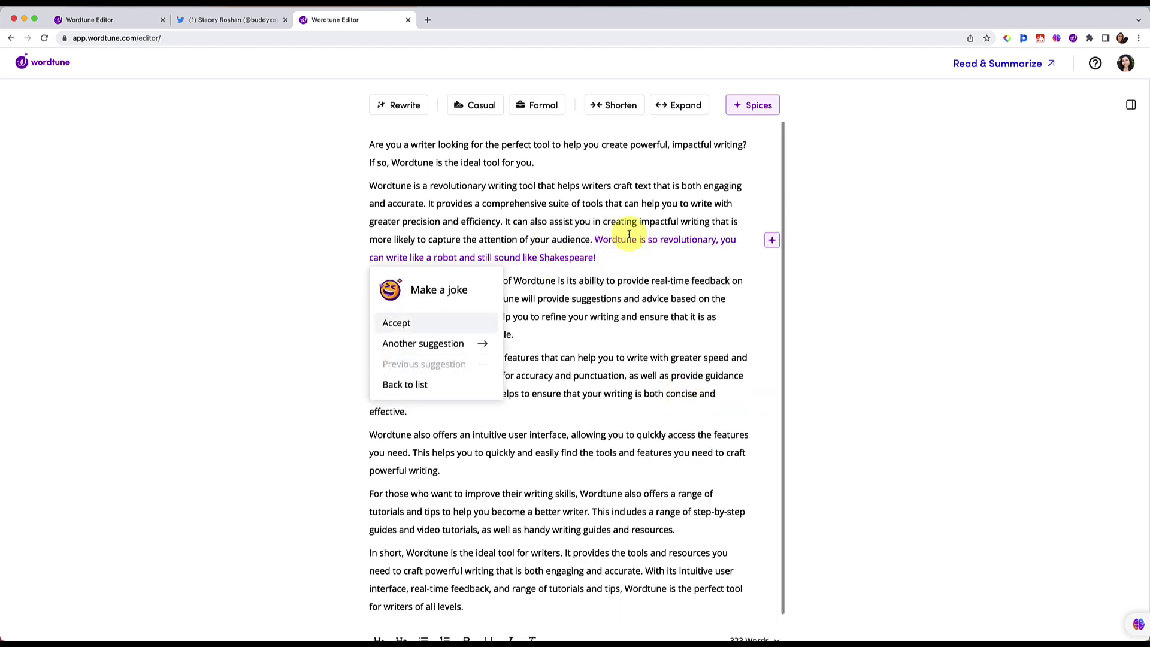
left_click(451, 348)
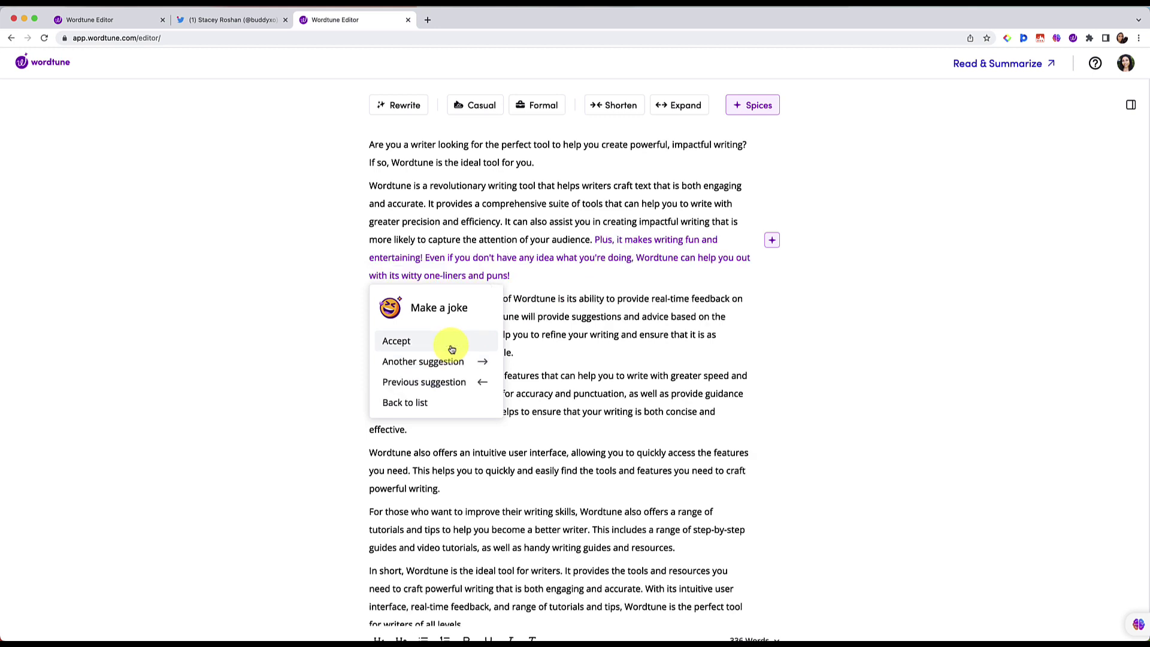
left_click(455, 367)
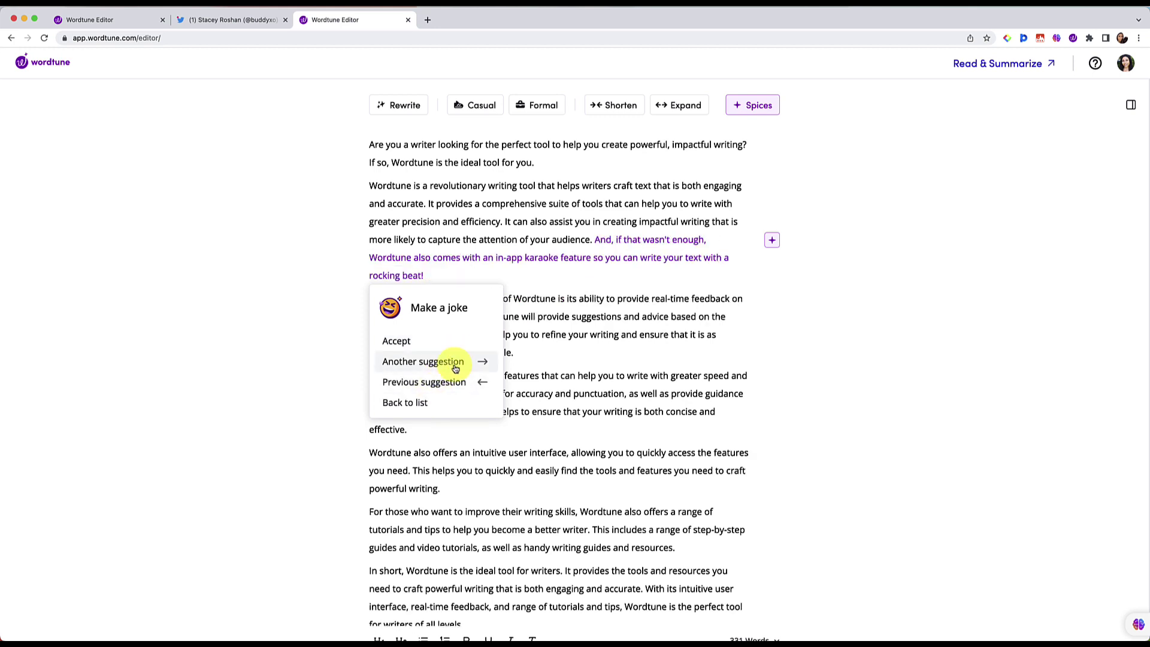
left_click(419, 401)
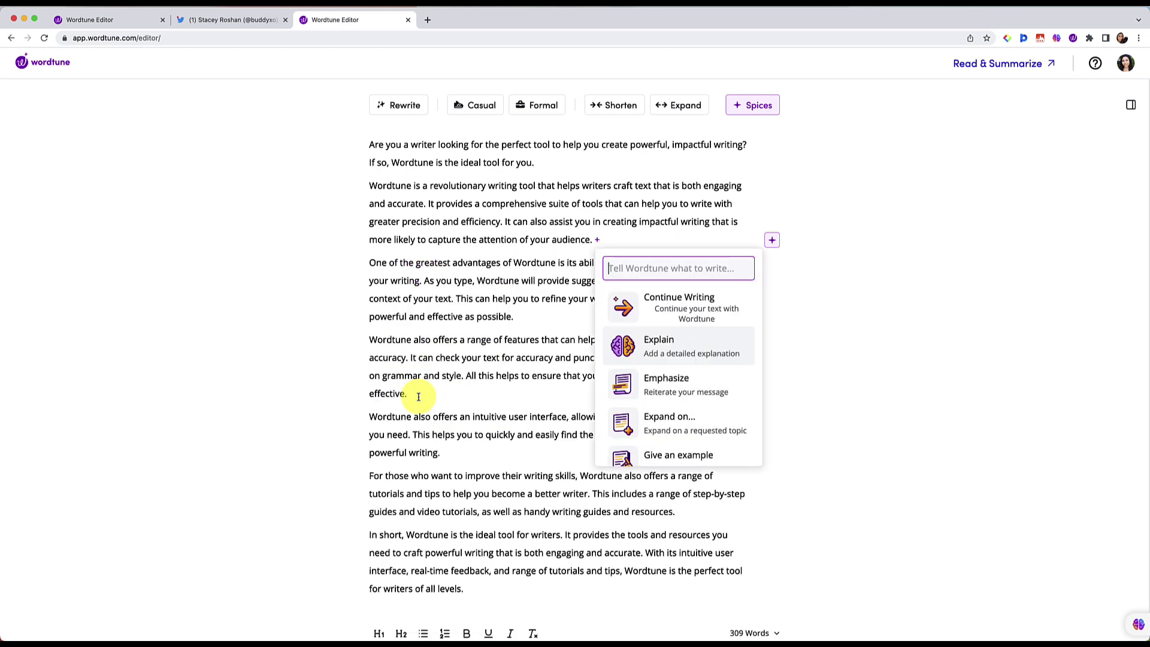
Pick Inspirational quote from the Spices list and keep the American writer's line about writing daily.
scroll(664, 391, "down", 5)
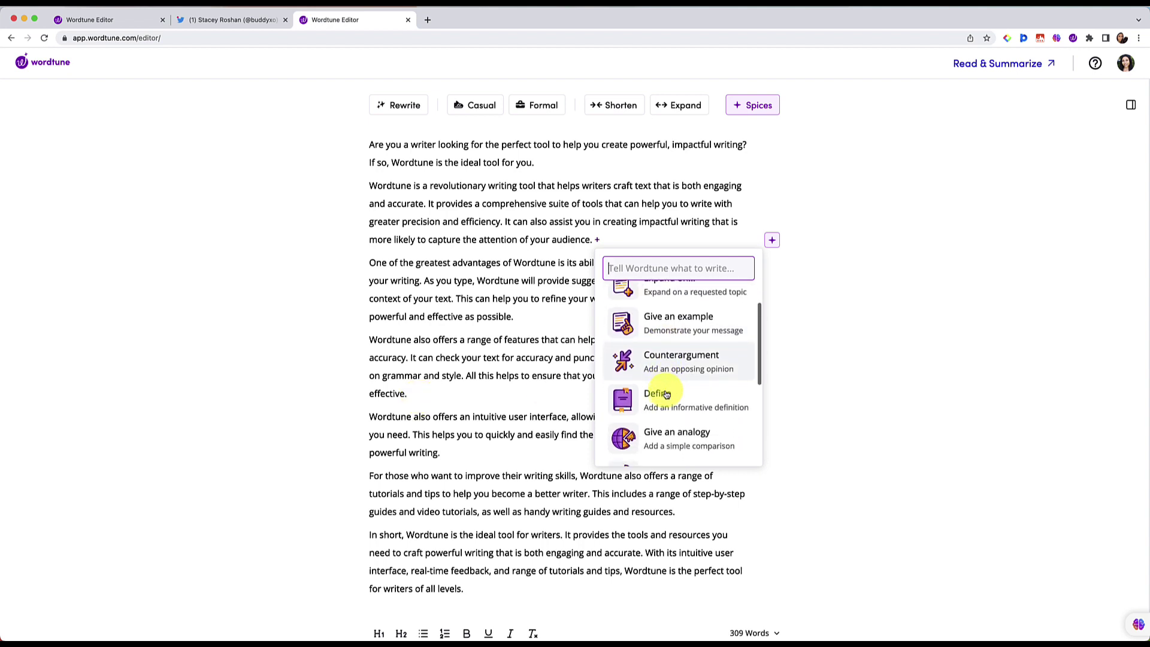
scroll(666, 394, "down", 3)
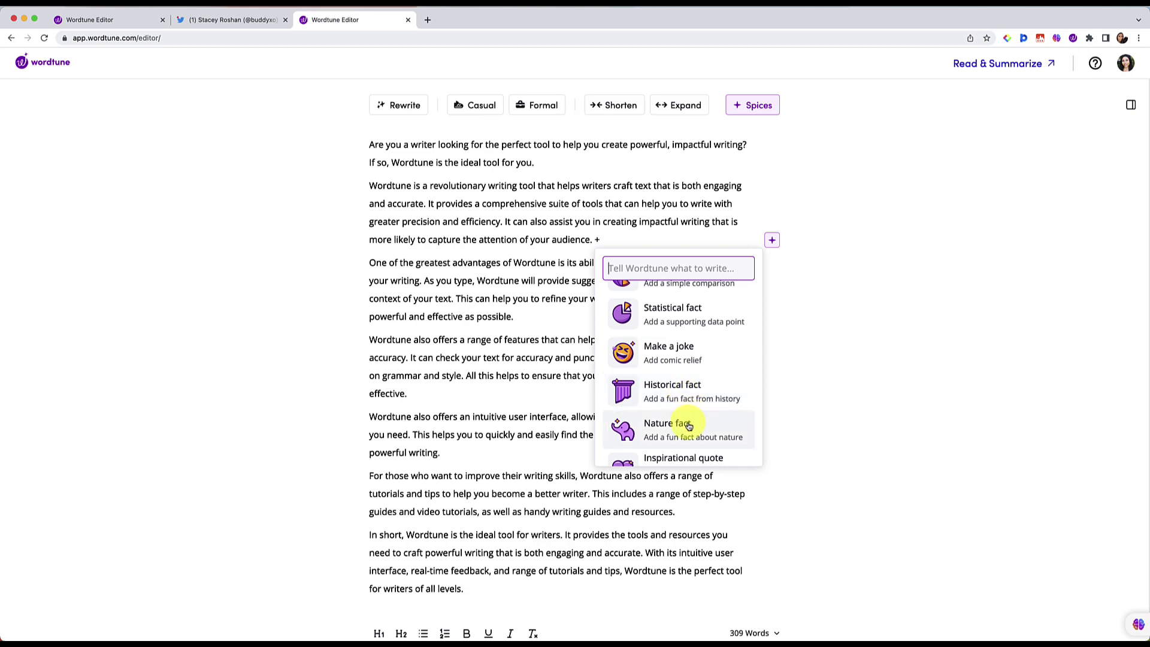
scroll(687, 427, "down", 2)
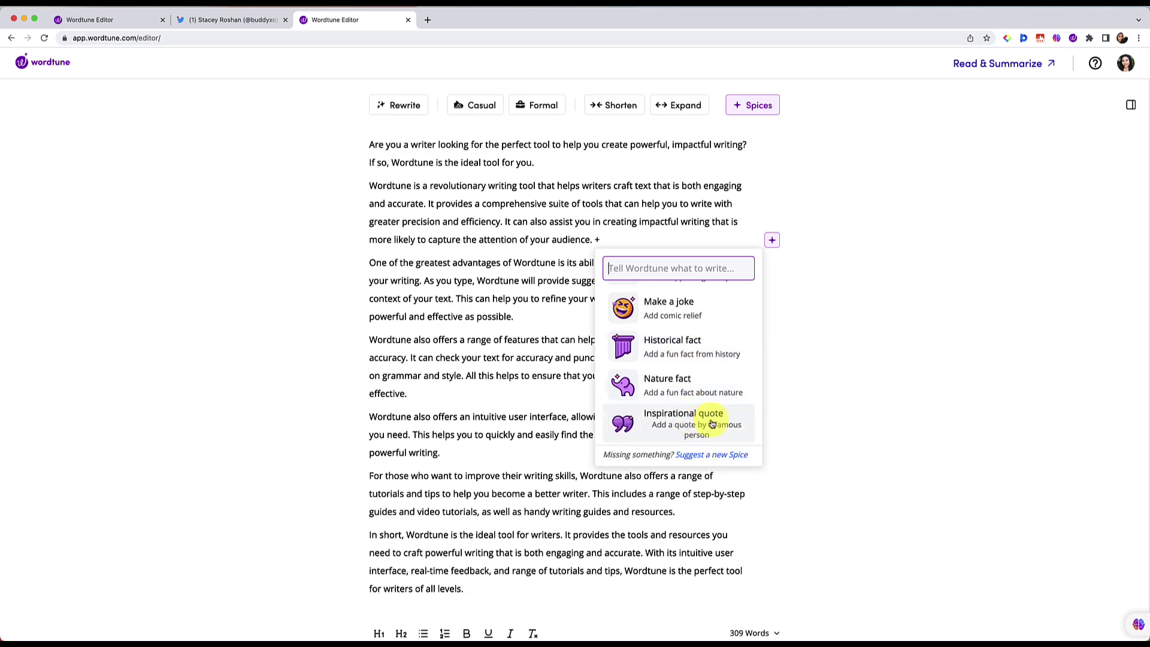
left_click(712, 424)
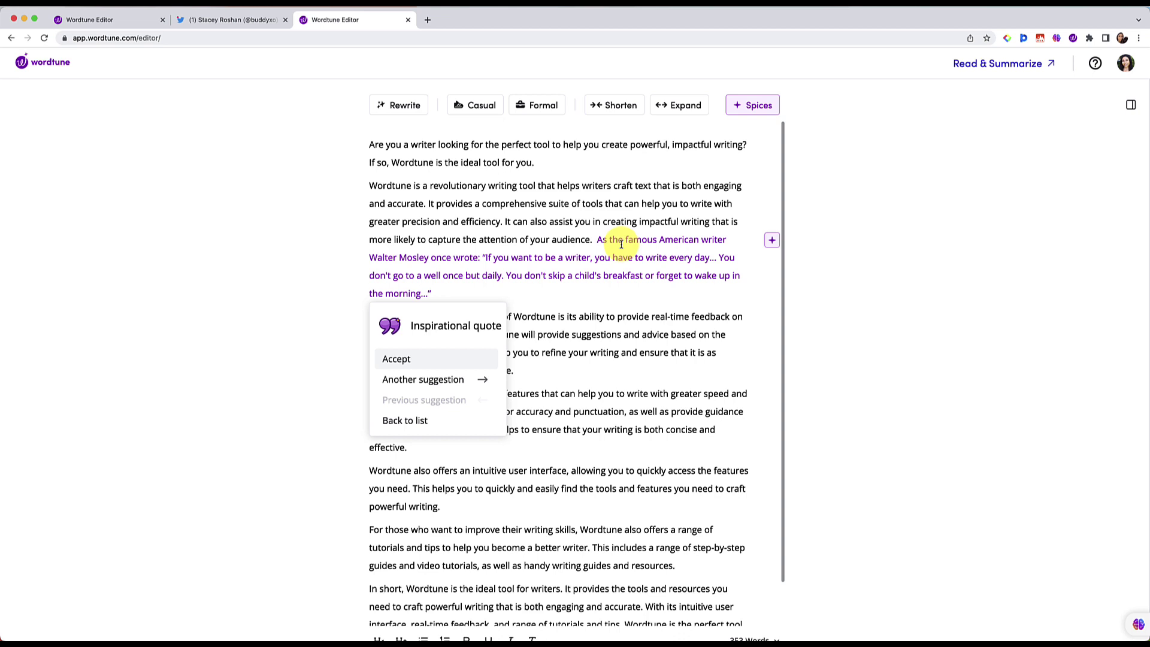
left_click(583, 293)
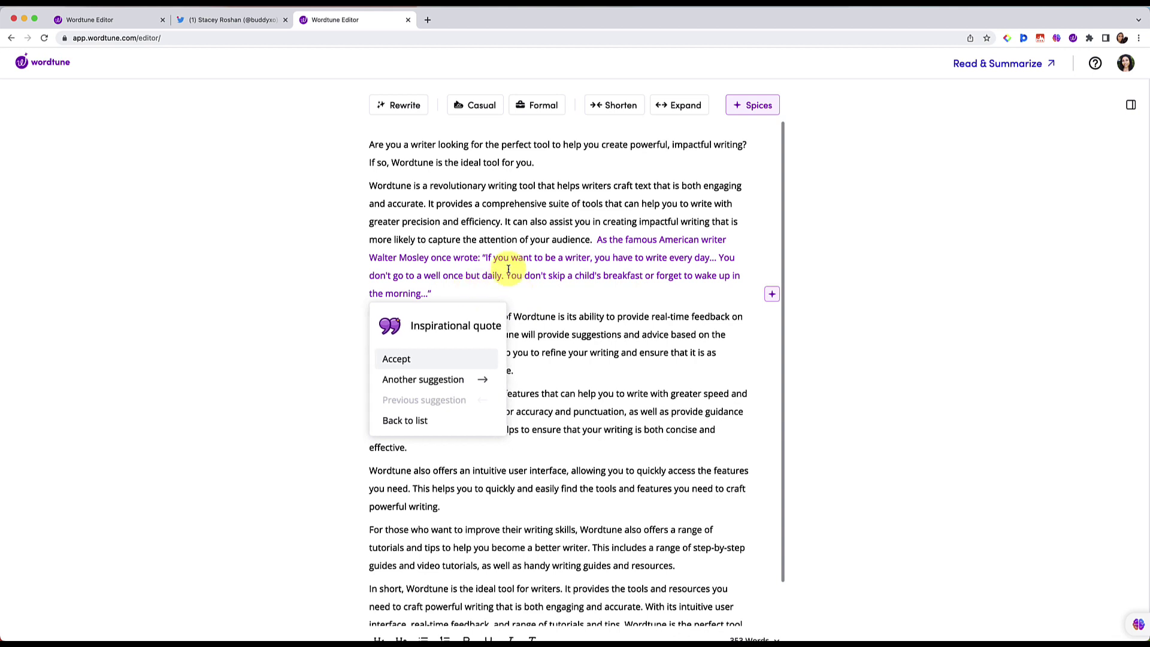
left_click(577, 222)
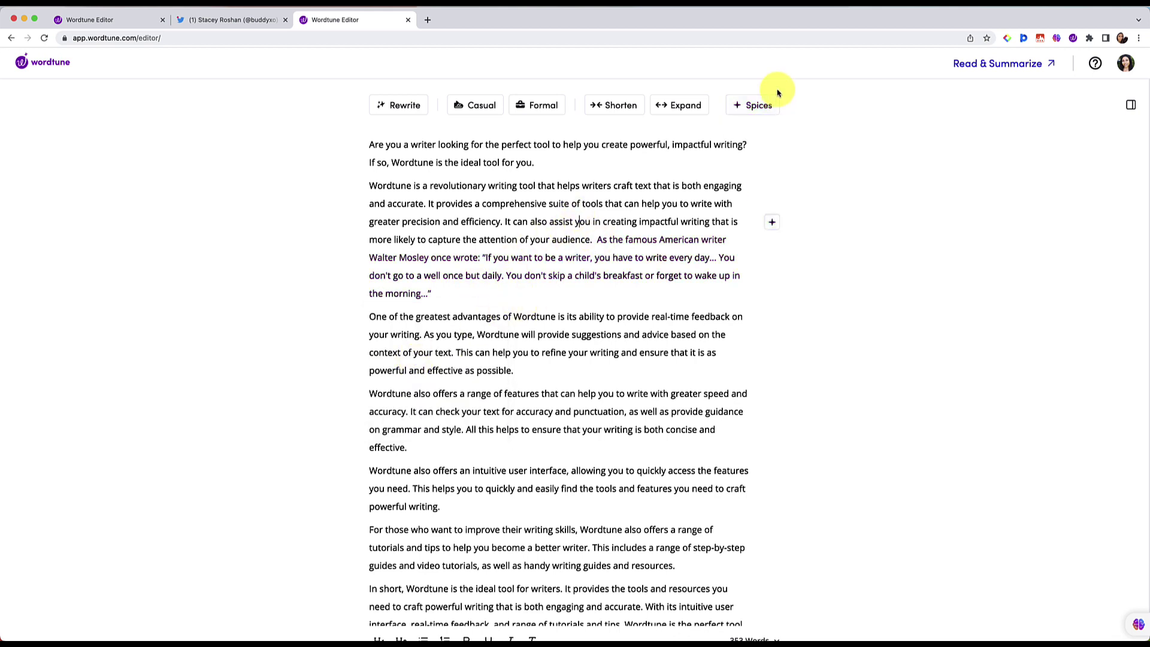
Show Wordtune rewrites for the drafted tweet's text ending in 'subjects', then return to the editor tab.
left_click(200, 20)
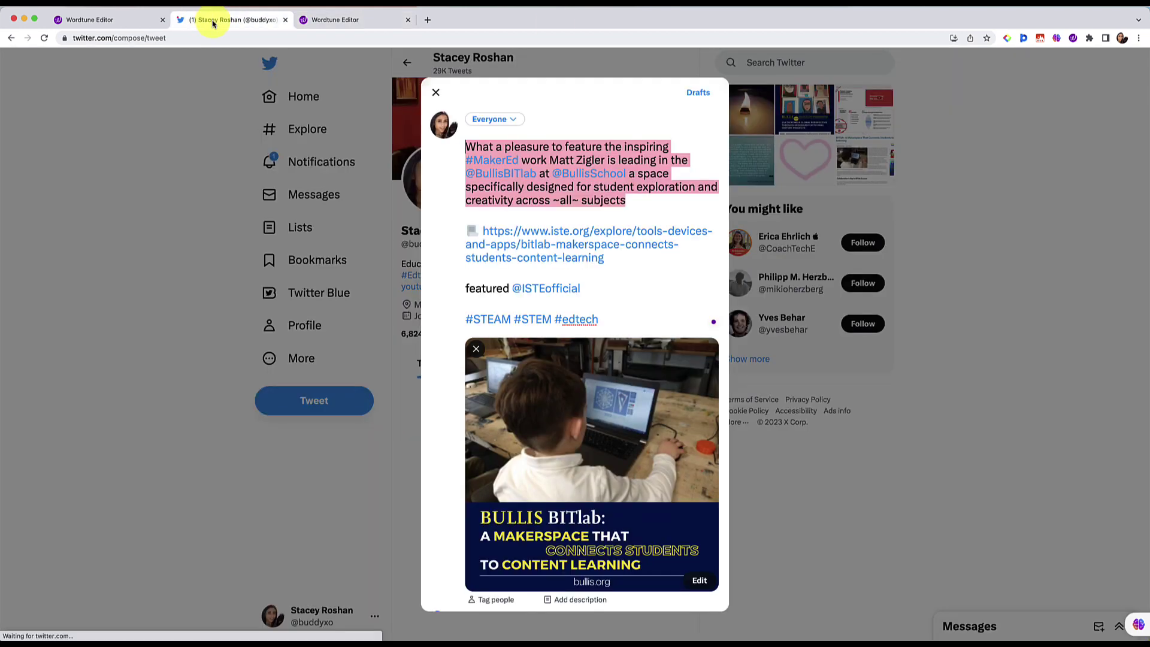
left_click(667, 208)
mouse_move(713, 323)
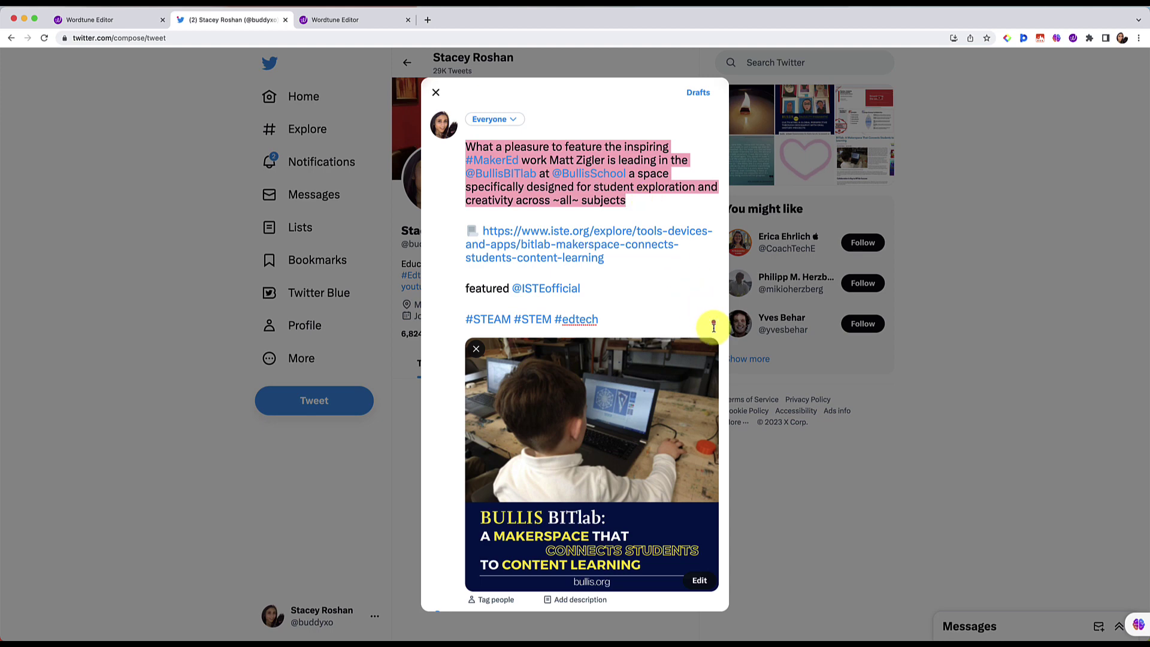
left_click(711, 317)
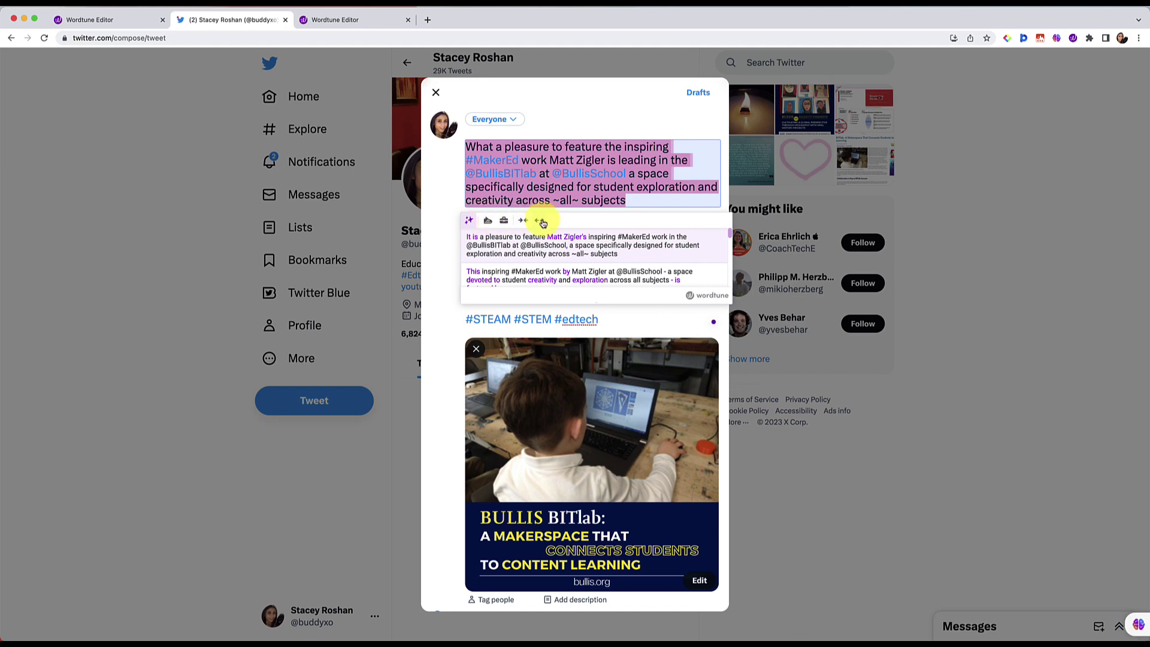
left_click(342, 19)
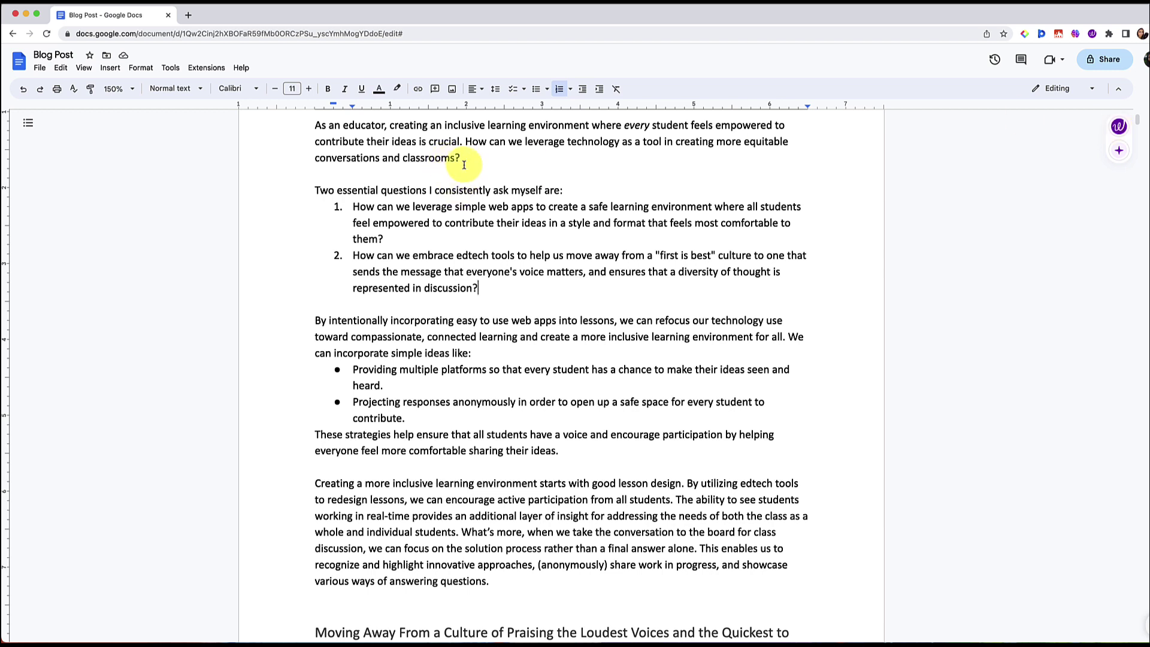
Replace the Blog Post opening paragraph with Wordtune's first suggested rewrite, then reselect the paragraph.
left_click_drag(460, 157, 314, 126)
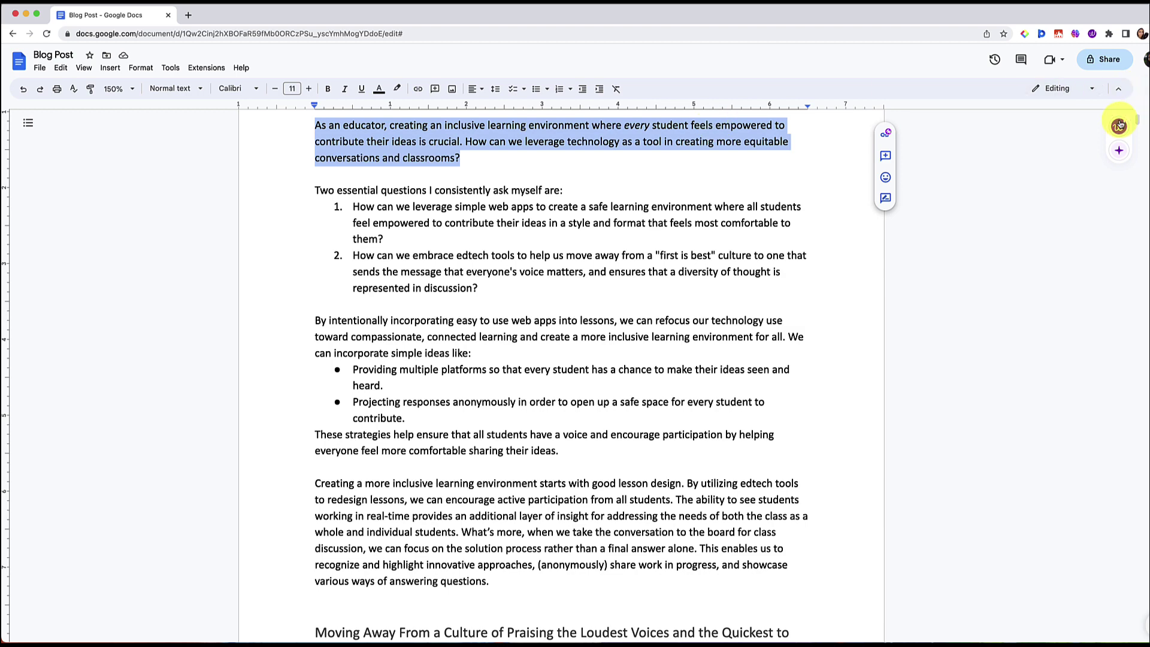
scroll(311, 133, "up", 1)
left_click(476, 166)
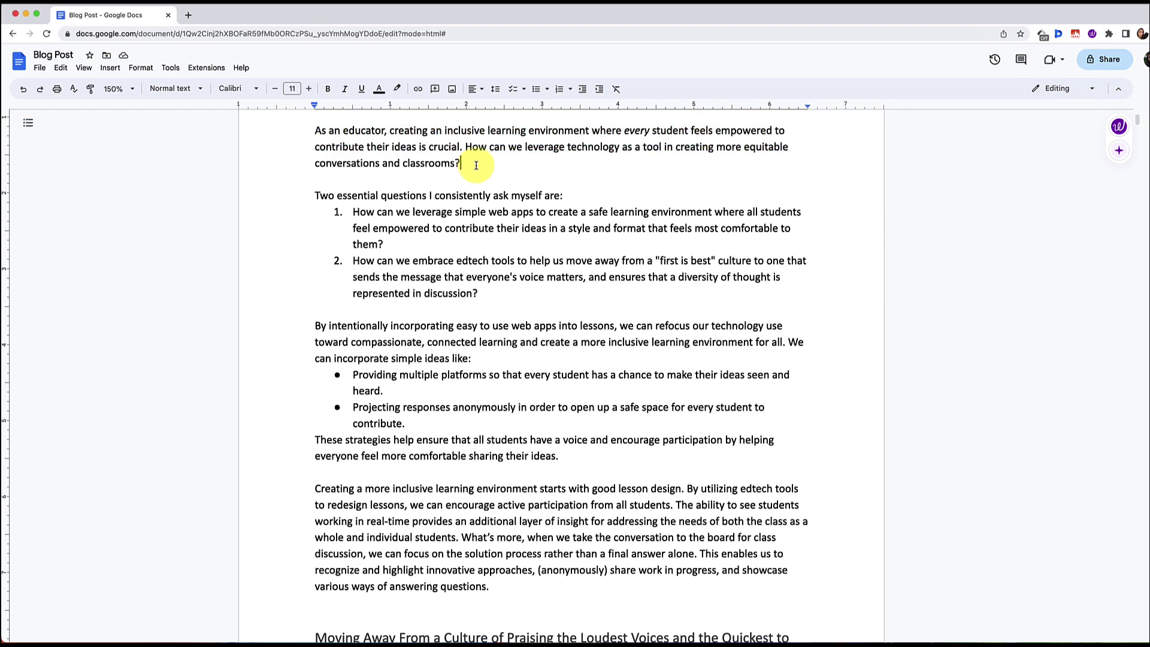
left_click_drag(476, 165, 306, 130)
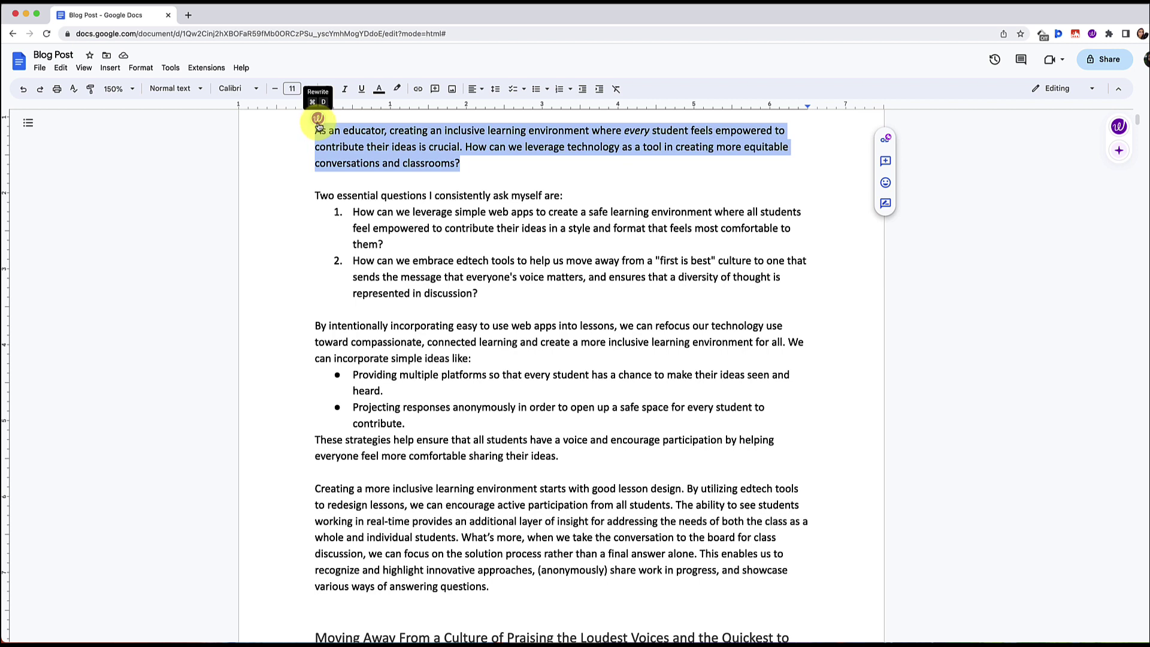
left_click(318, 119)
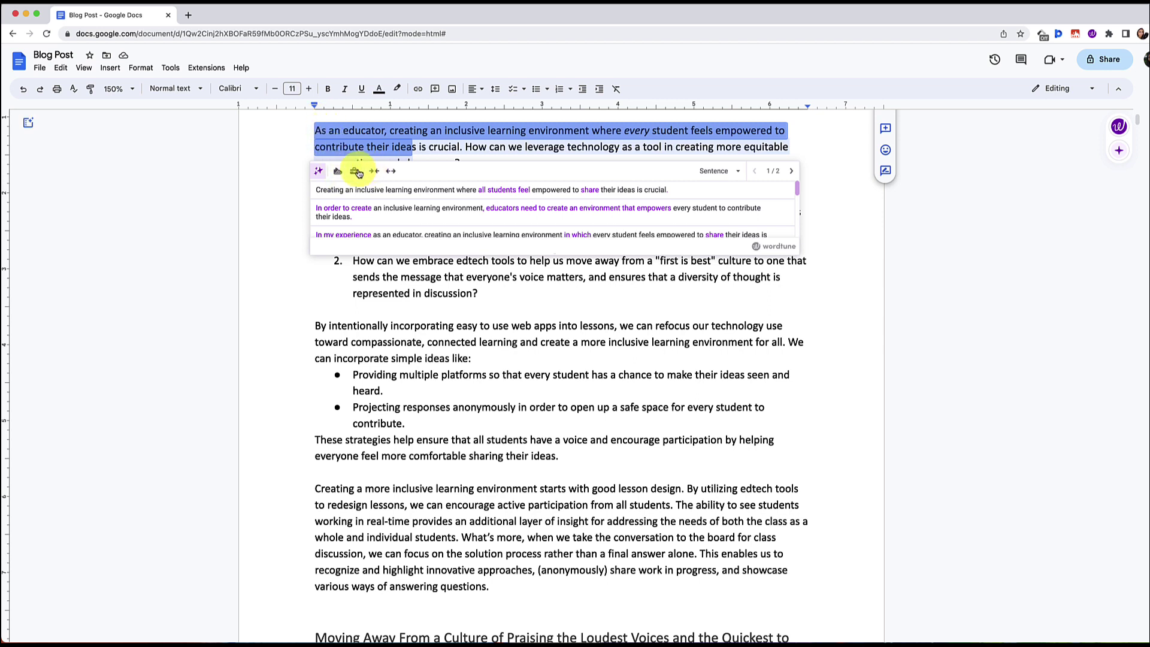
left_click(388, 190)
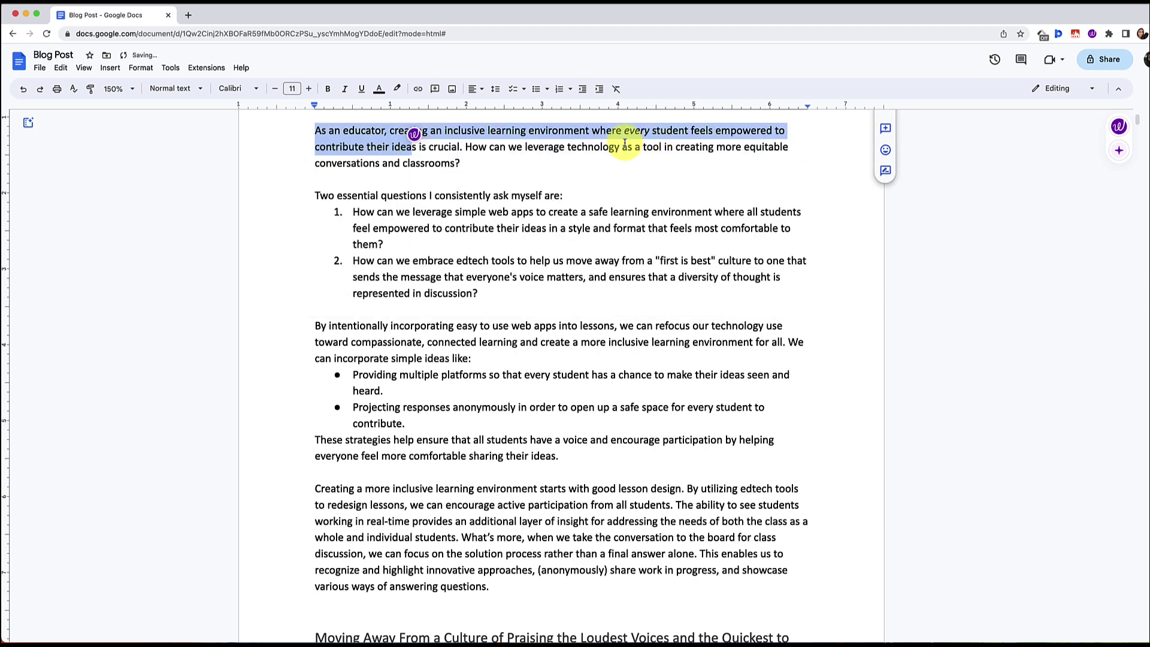
left_click(602, 165)
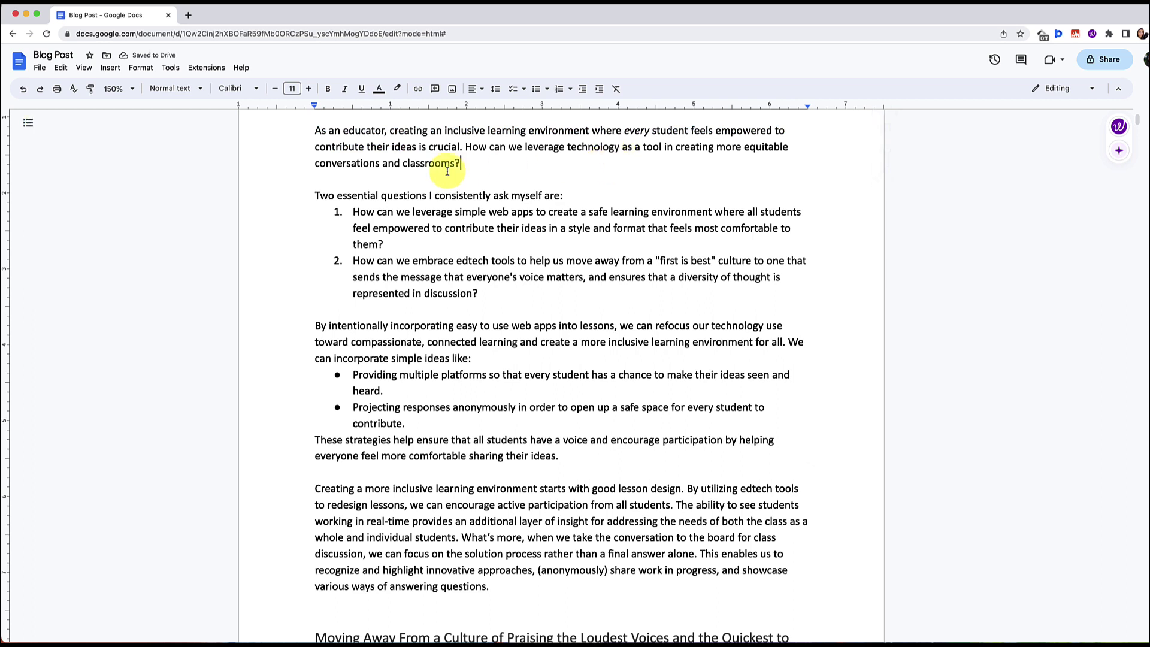
left_click_drag(481, 164, 300, 113)
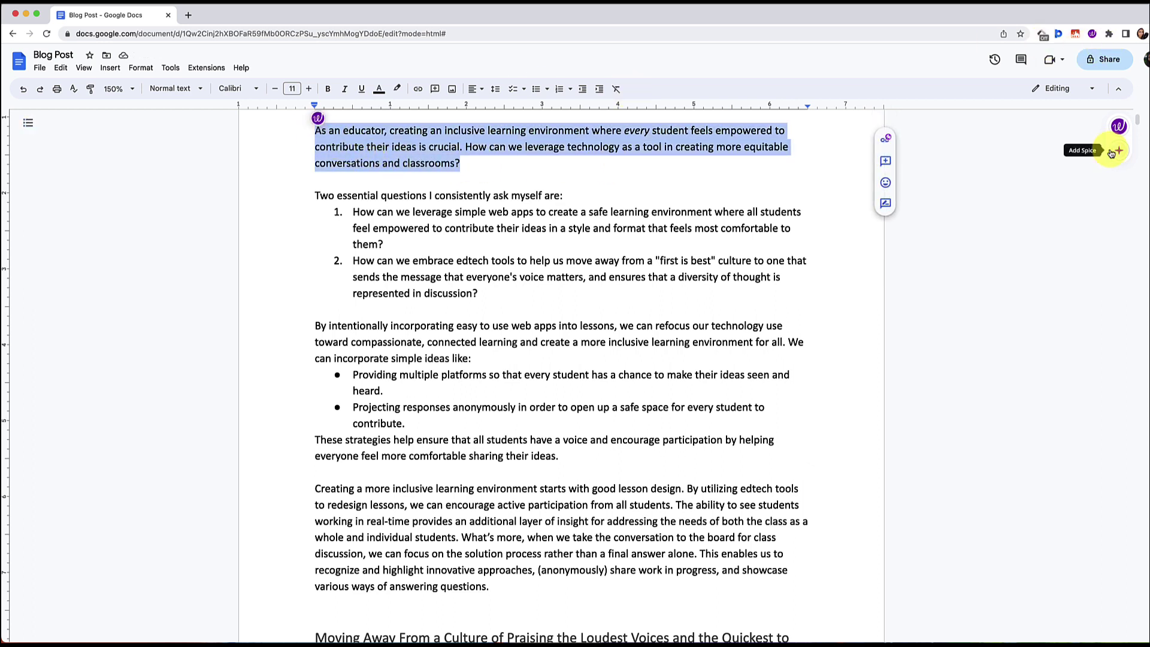
Choose the Emphasize spice for the Blog Post opening paragraph.
left_click(1117, 130)
left_click(1123, 151)
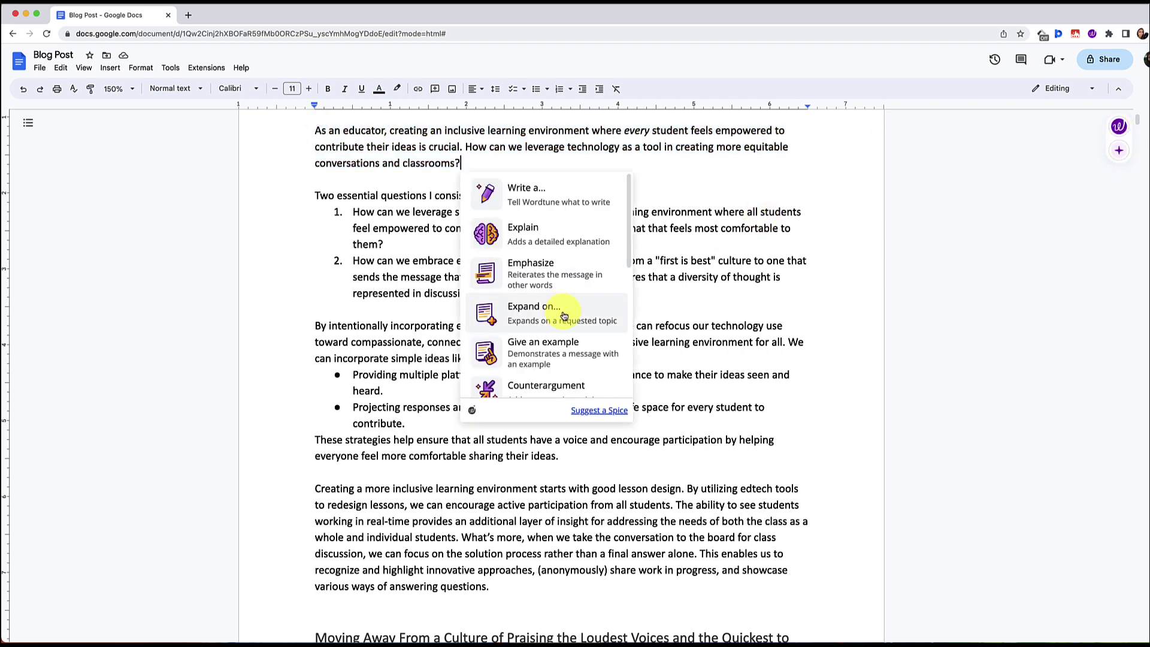
scroll(564, 315, "down", 1)
scroll(564, 315, "down", 4)
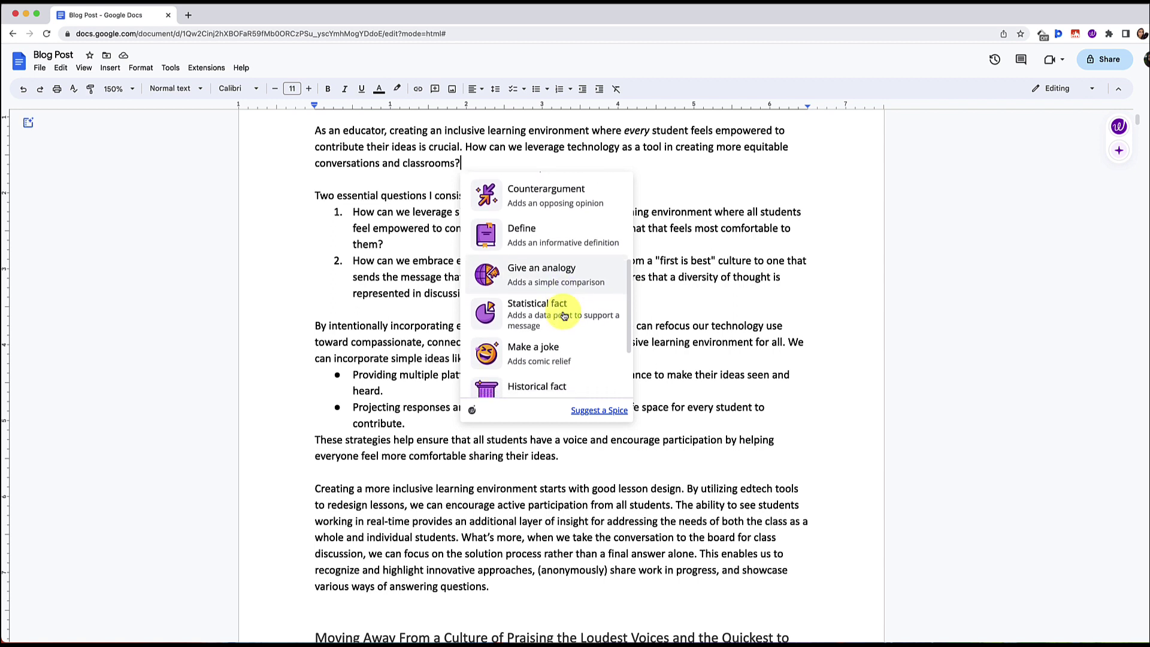
scroll(564, 315, "up", 5)
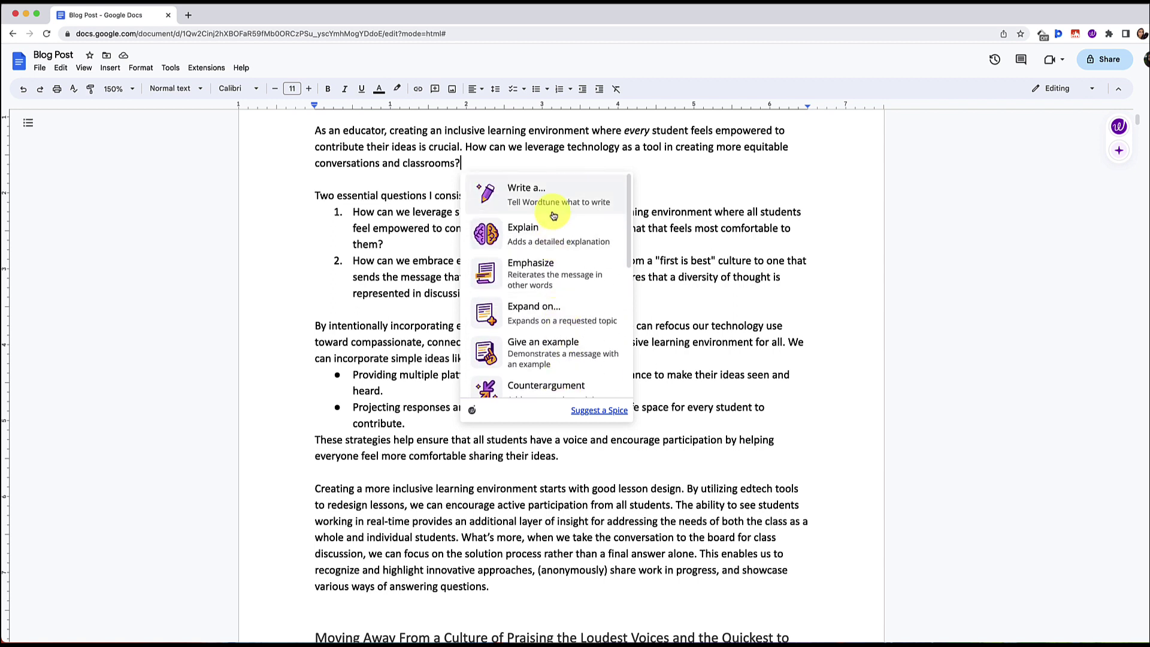
left_click(547, 267)
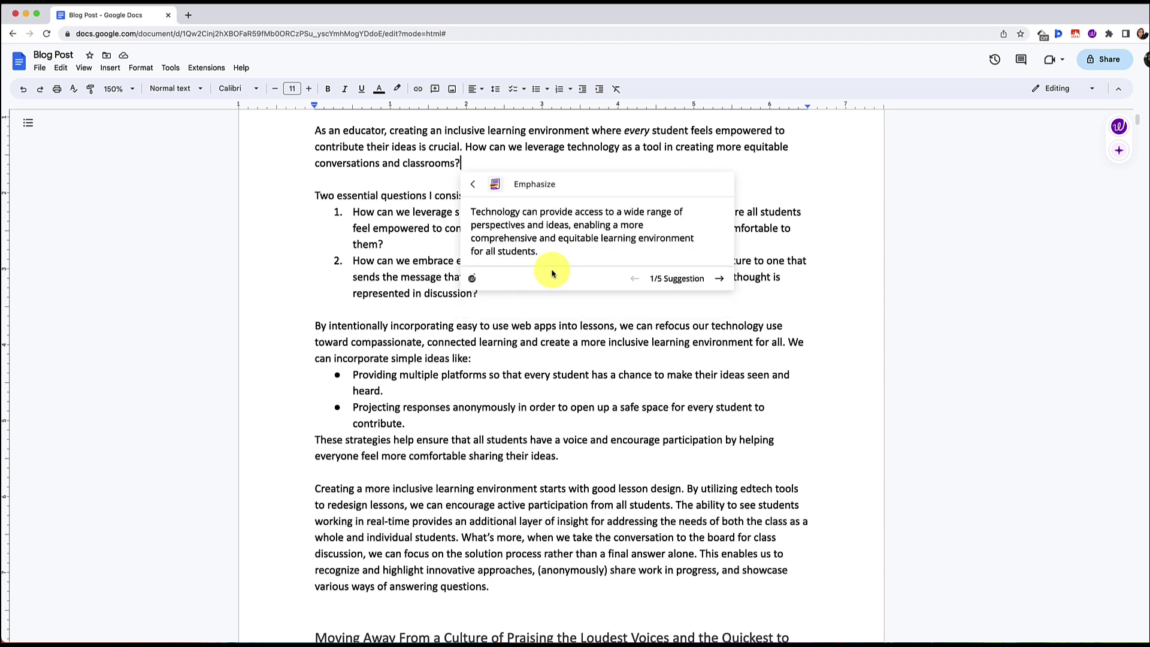
Paste the third Emphasize suggestion, undo it, and bring up the Wordtune extension settings.
left_click(721, 280)
left_click(721, 280)
left_click(716, 239)
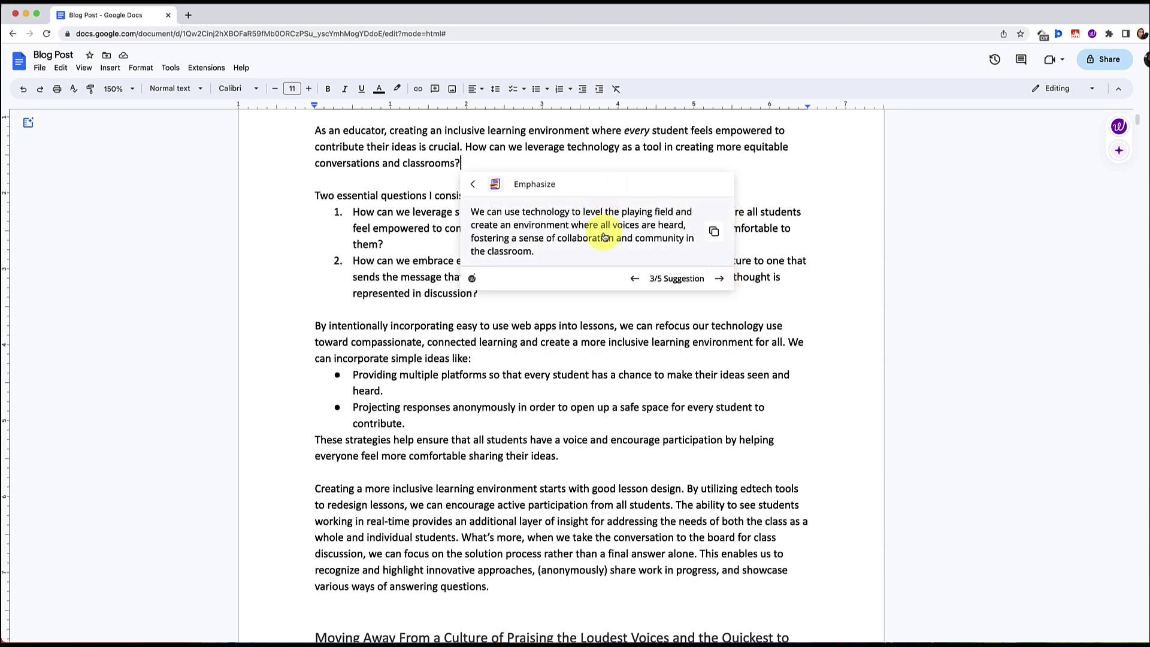
key("super+v")
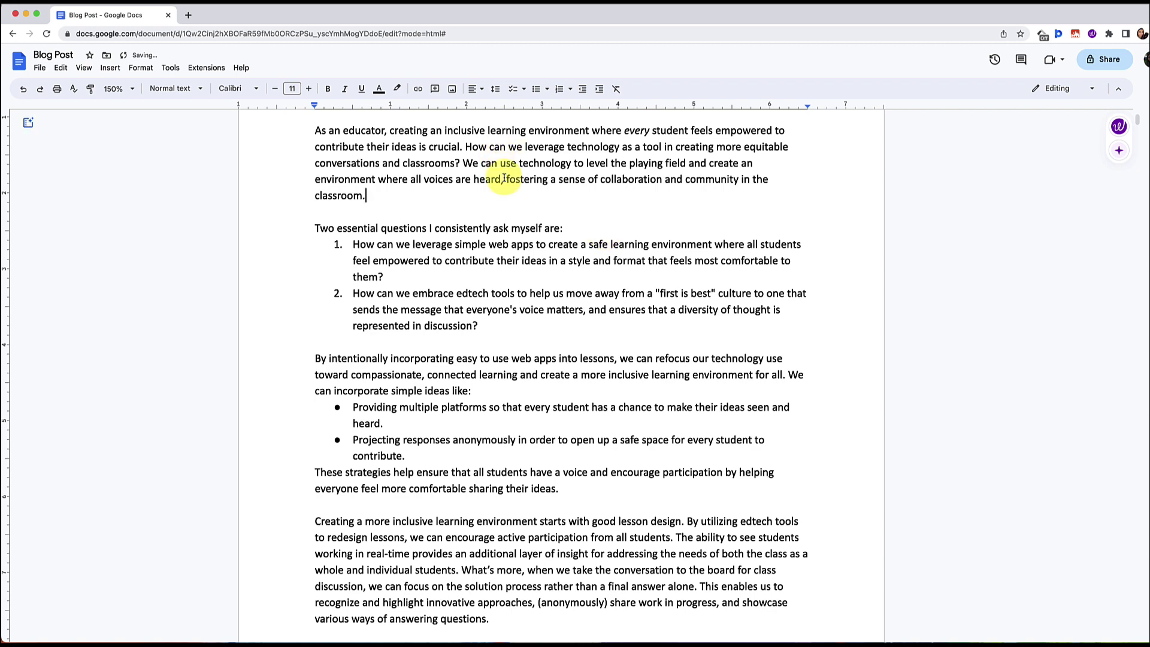
key("super+z")
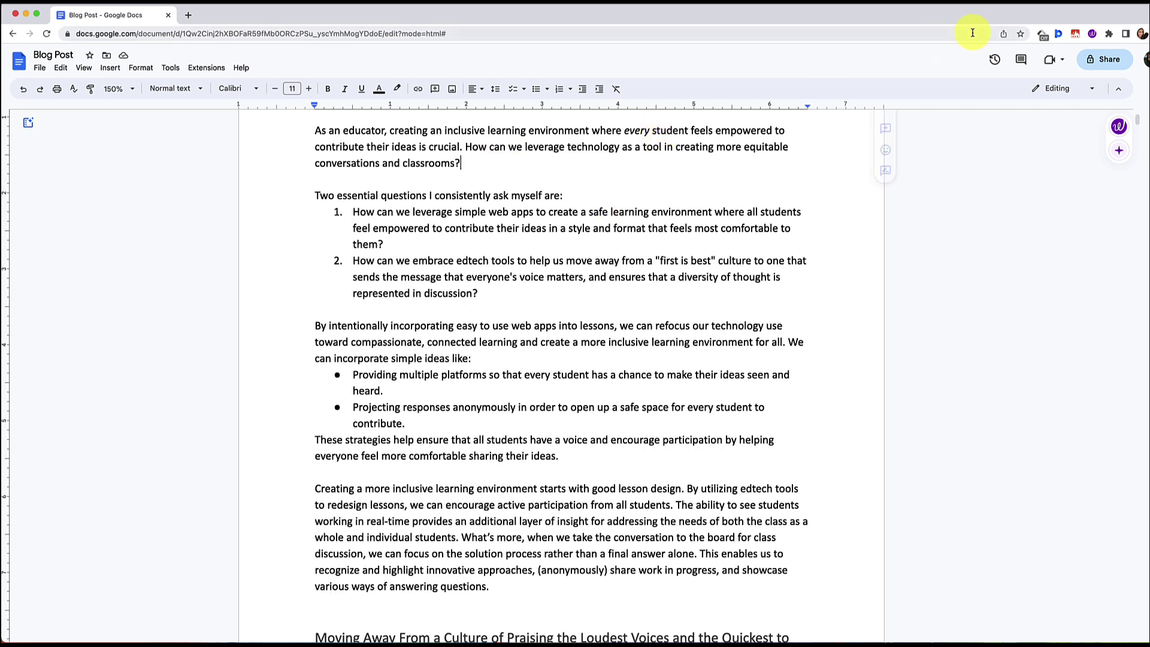
left_click(1092, 34)
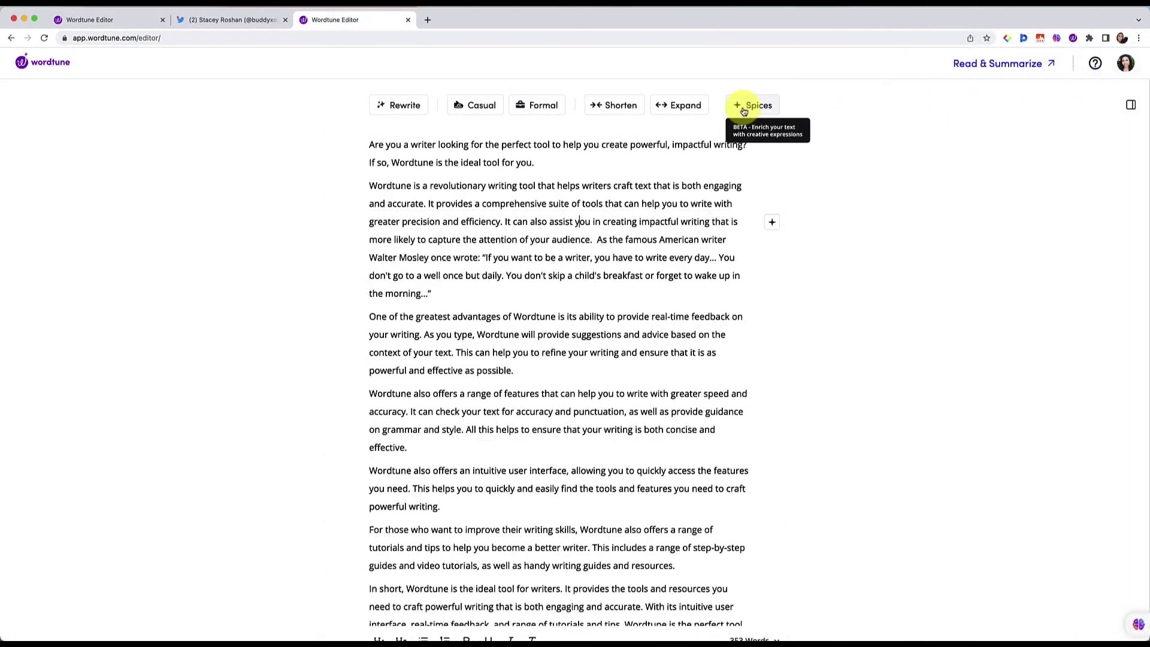
Review Editor's Notes suggestions such as 'an incredible' and the clarity note on 'can help you improve'.
scroll(477, 261, "down", 2)
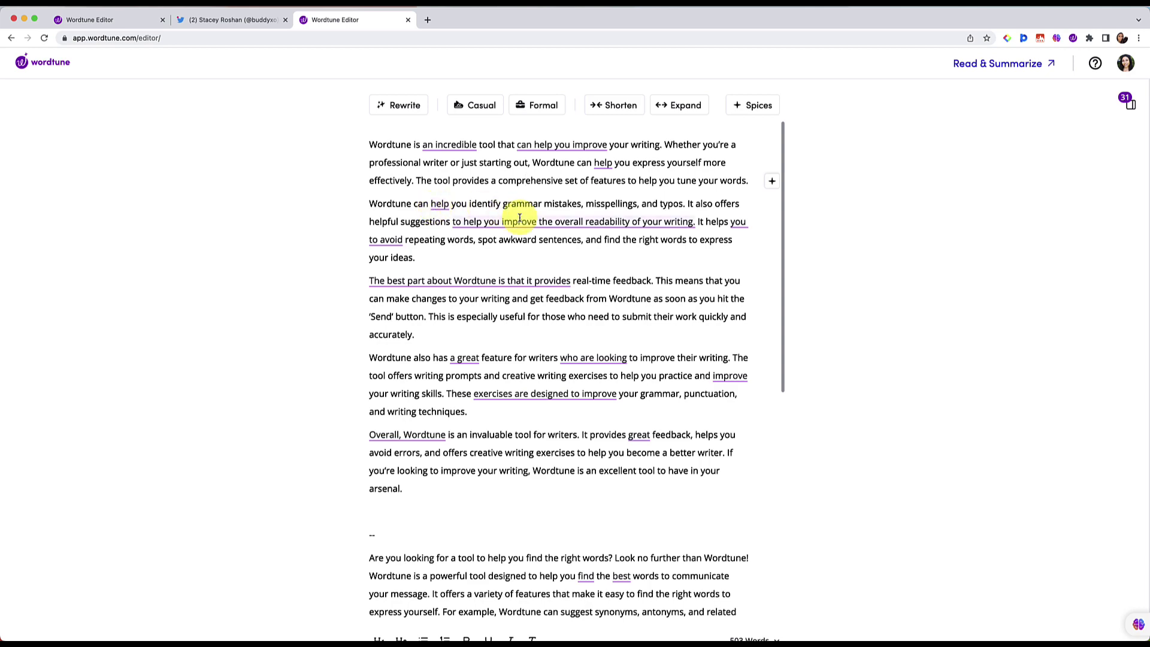
scroll(520, 217, "down", 7)
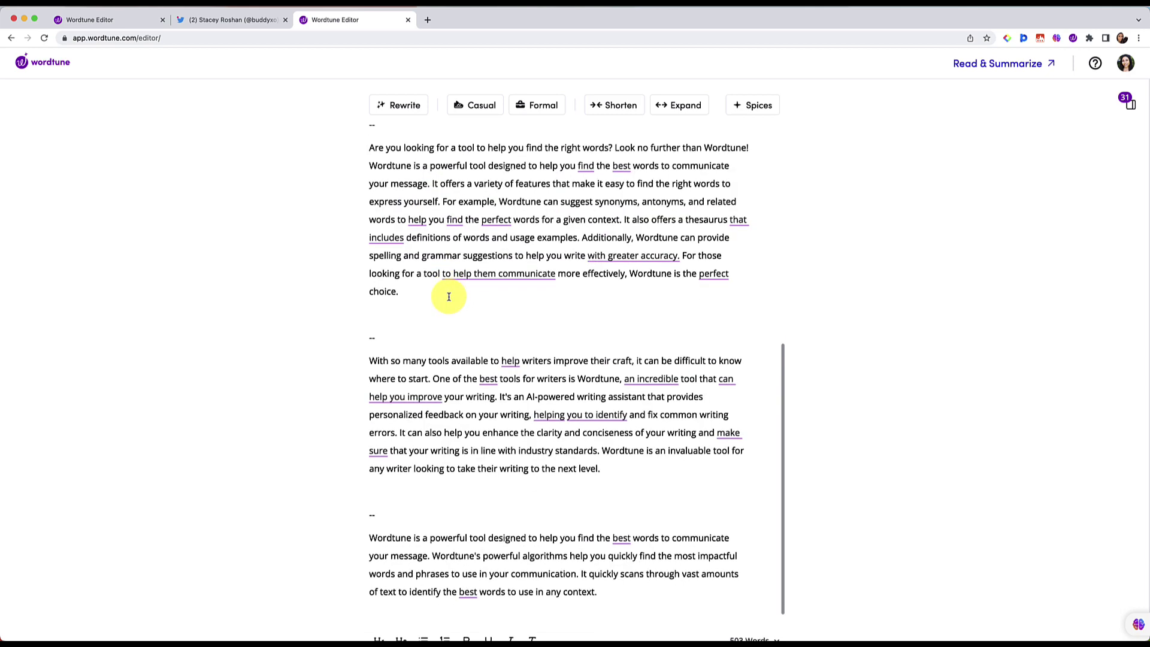
left_click(486, 271)
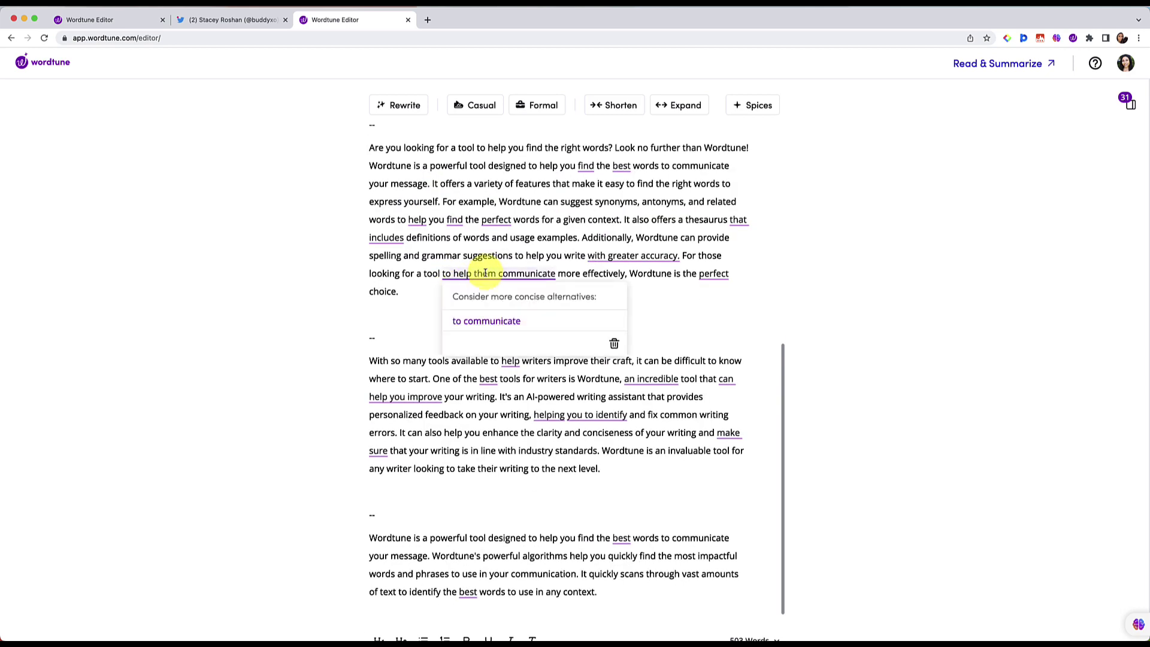
left_click(1129, 107)
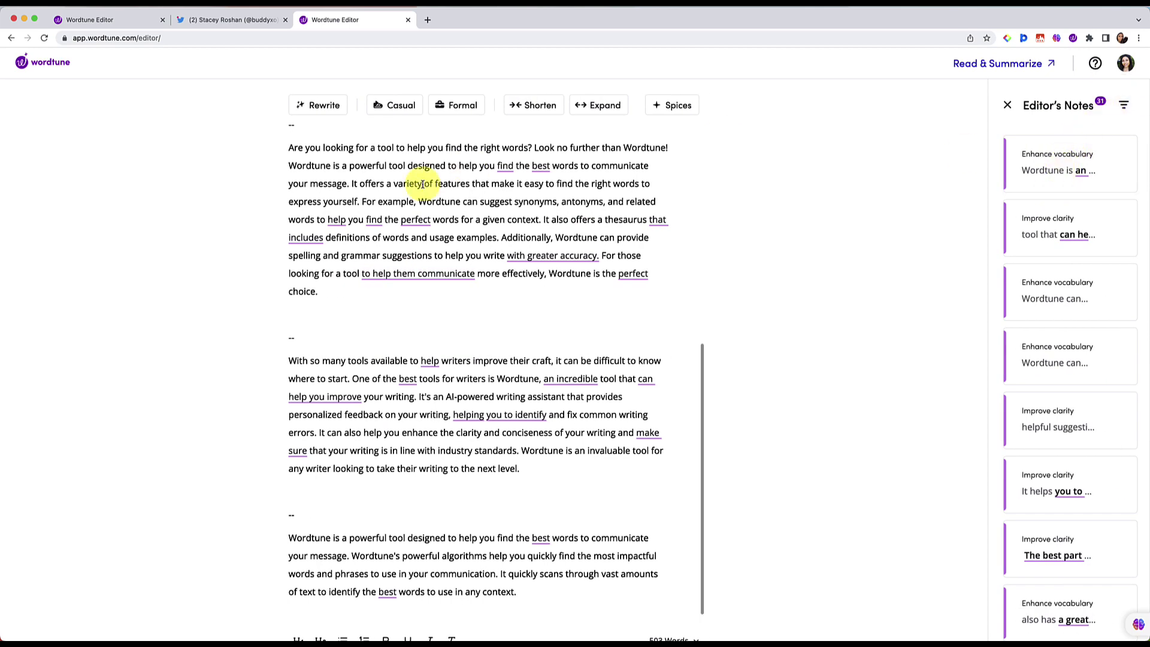
scroll(411, 185, "up", 10)
left_click(366, 147)
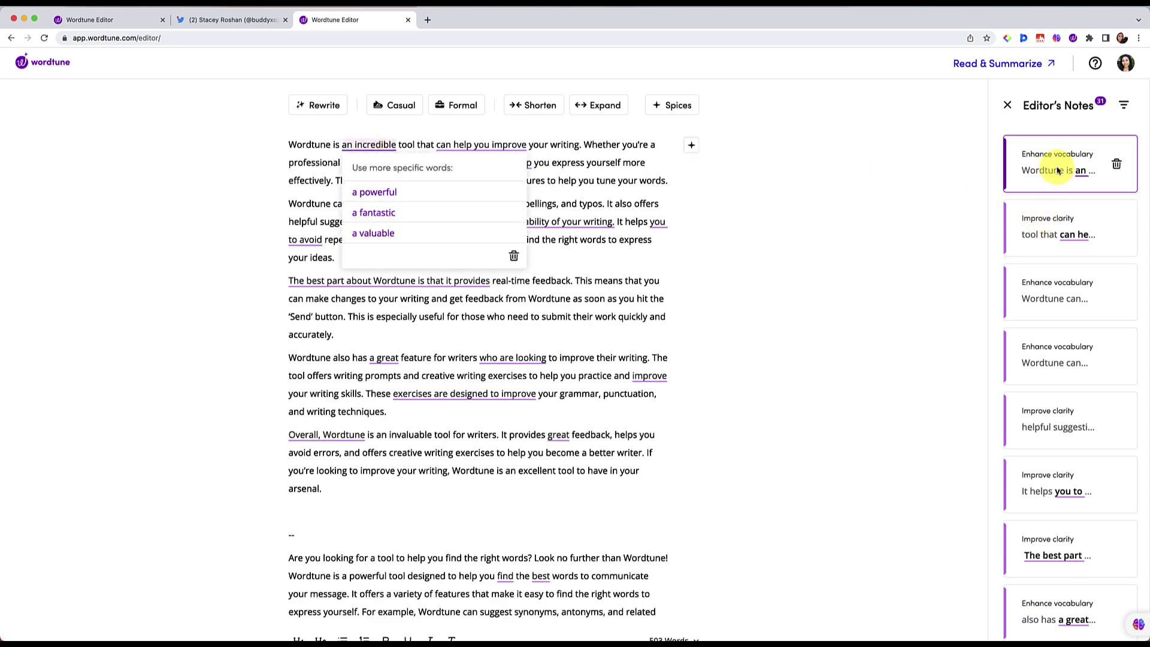
left_click(1038, 234)
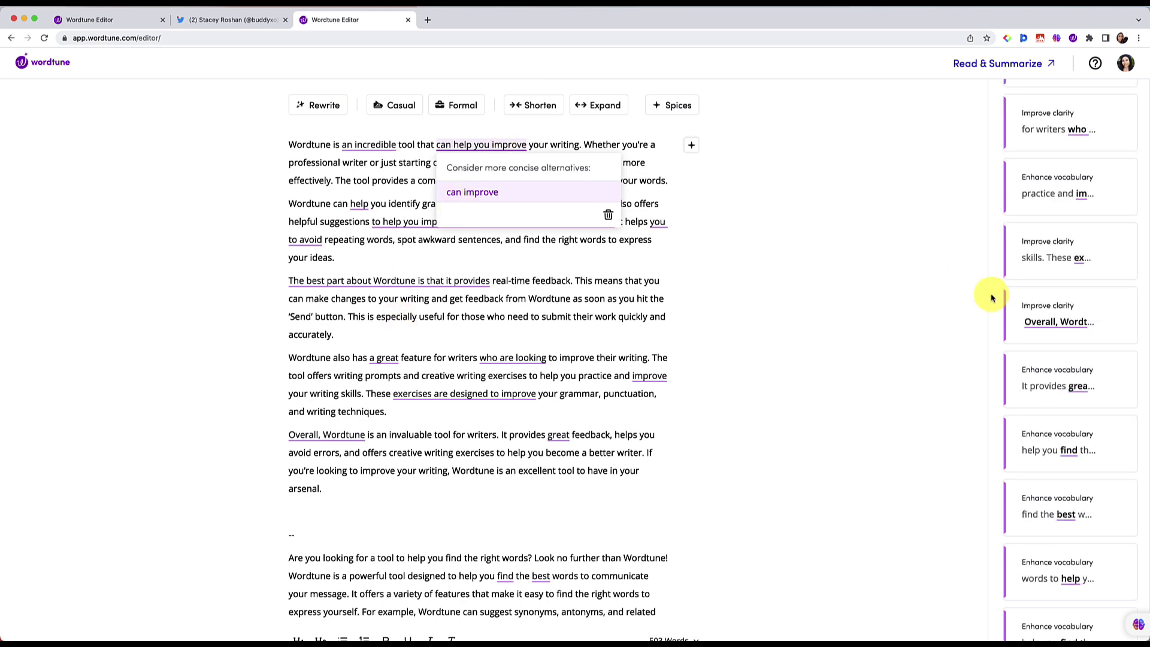
scroll(1045, 342, "down", 6)
scroll(1045, 350, "down", 8)
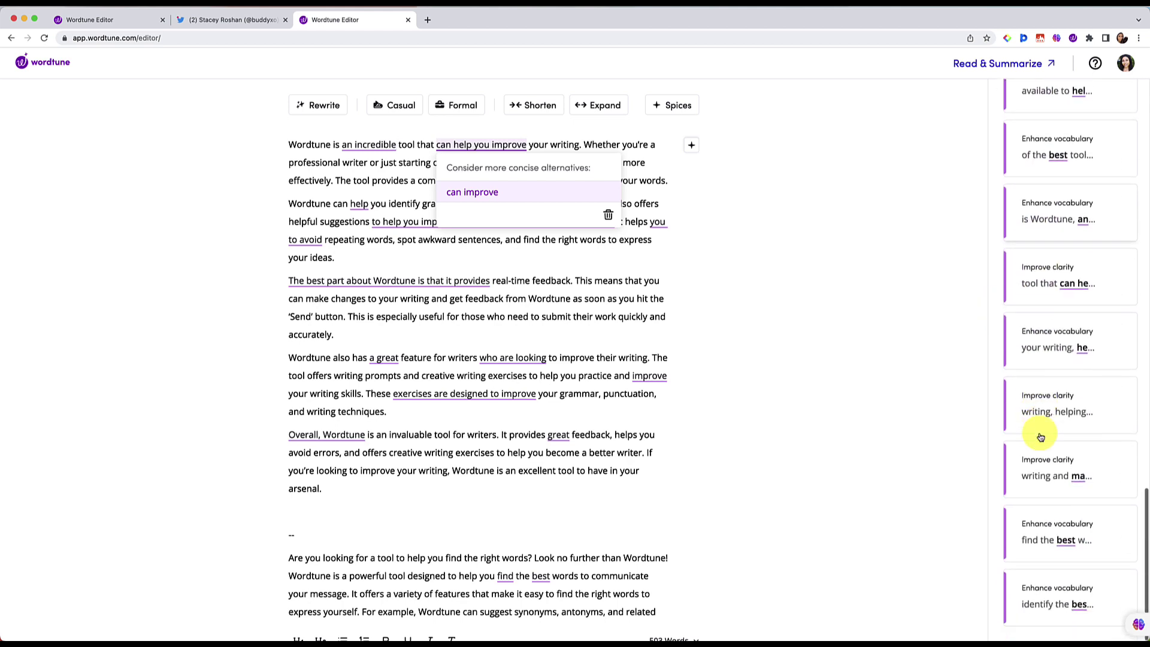
left_click(473, 318)
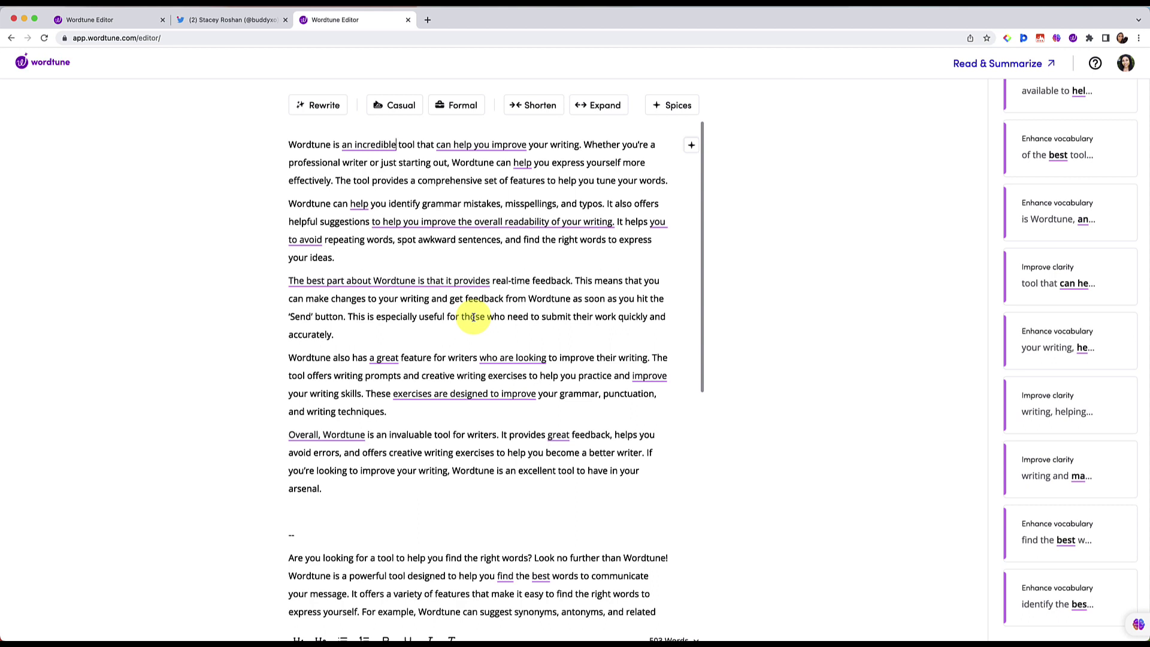
Create a double space before 'The' after 'effectively.' and view Wordtune's punctuation fix.
left_click(335, 180)
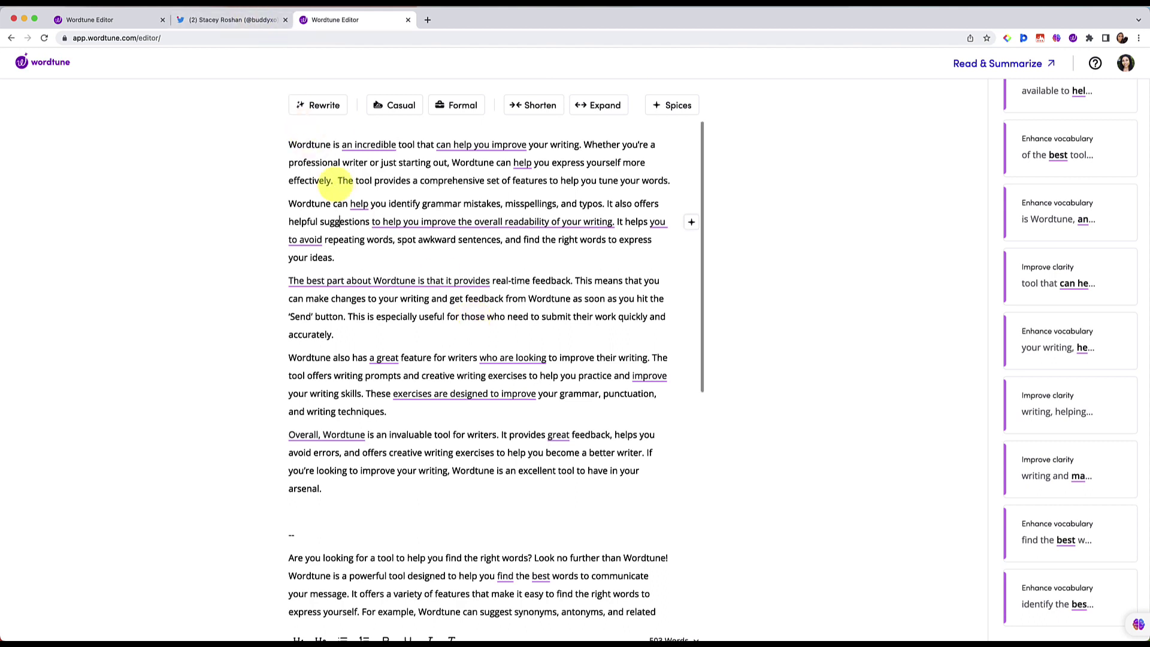
key("BackSpace")
left_click(333, 181)
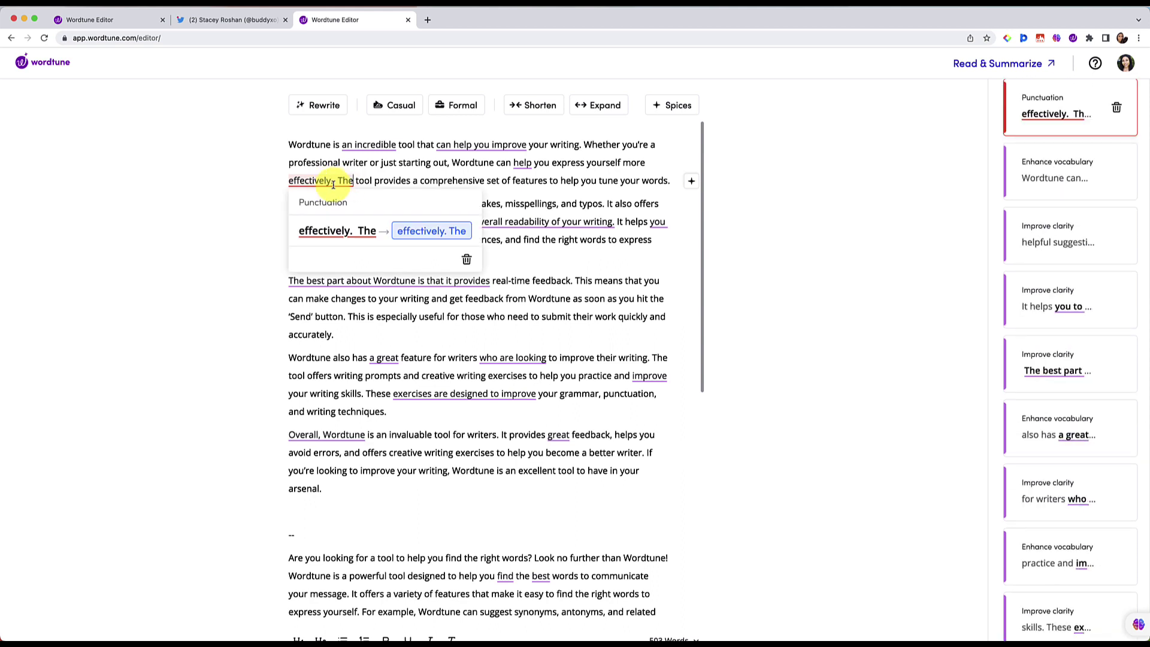
key("Escape")
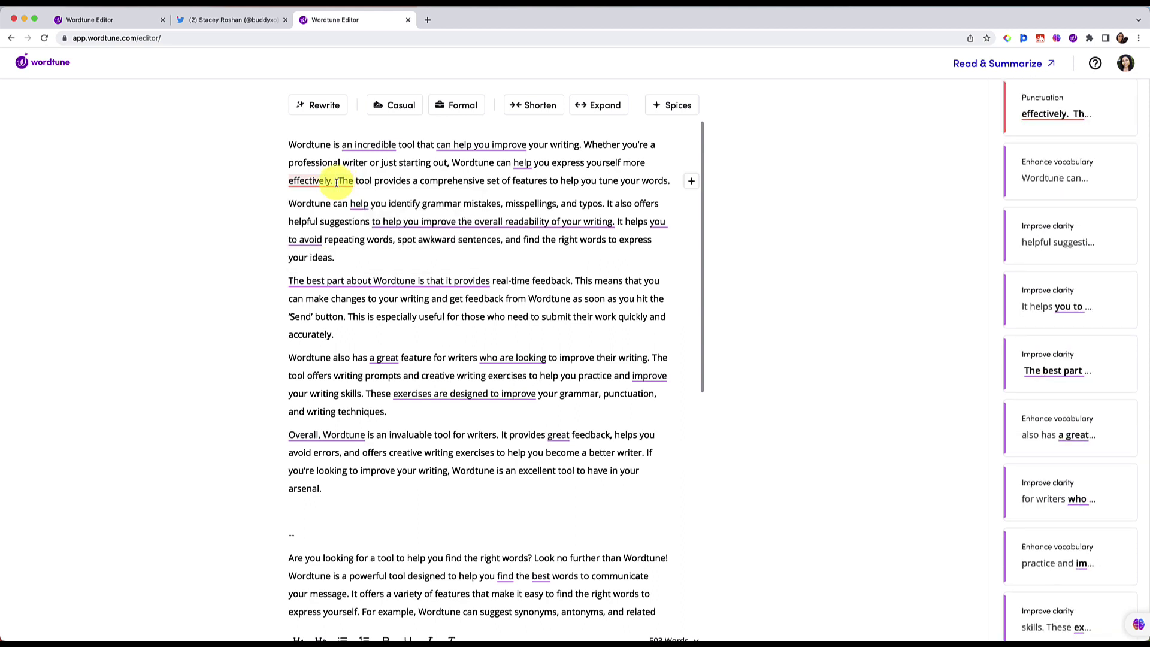
Misspell 'typos' as 'typoos' and accept Wordtune's spelling correction back to 'typos'.
scroll(600, 199, "down", 1)
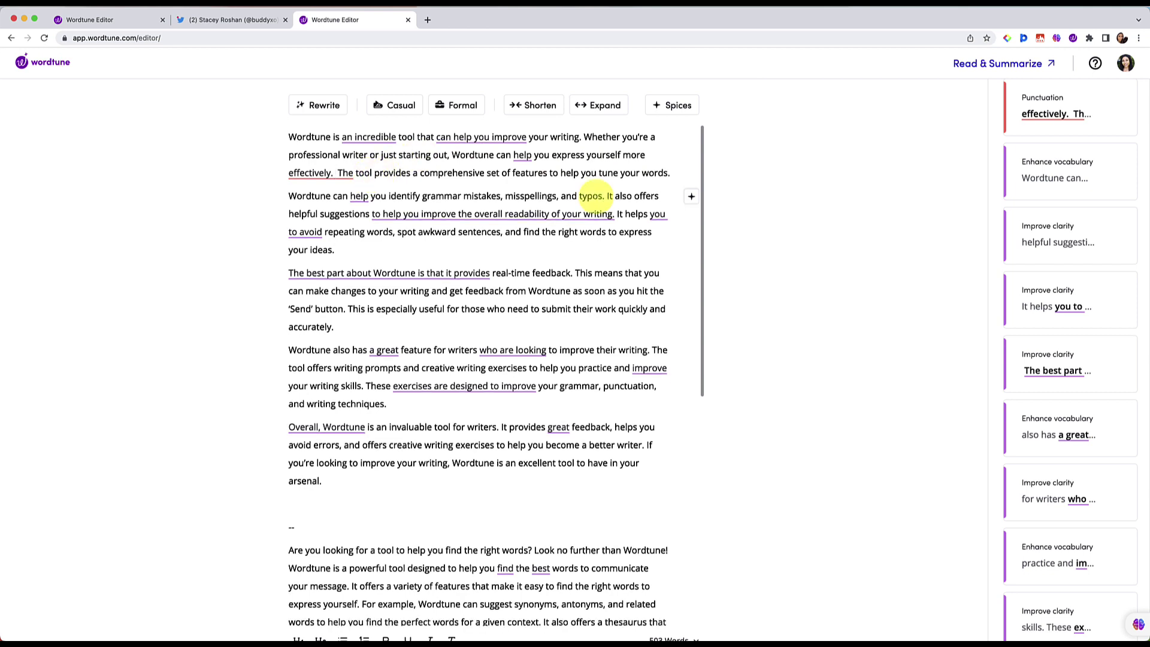
left_click(593, 198)
type("o")
left_click(586, 251)
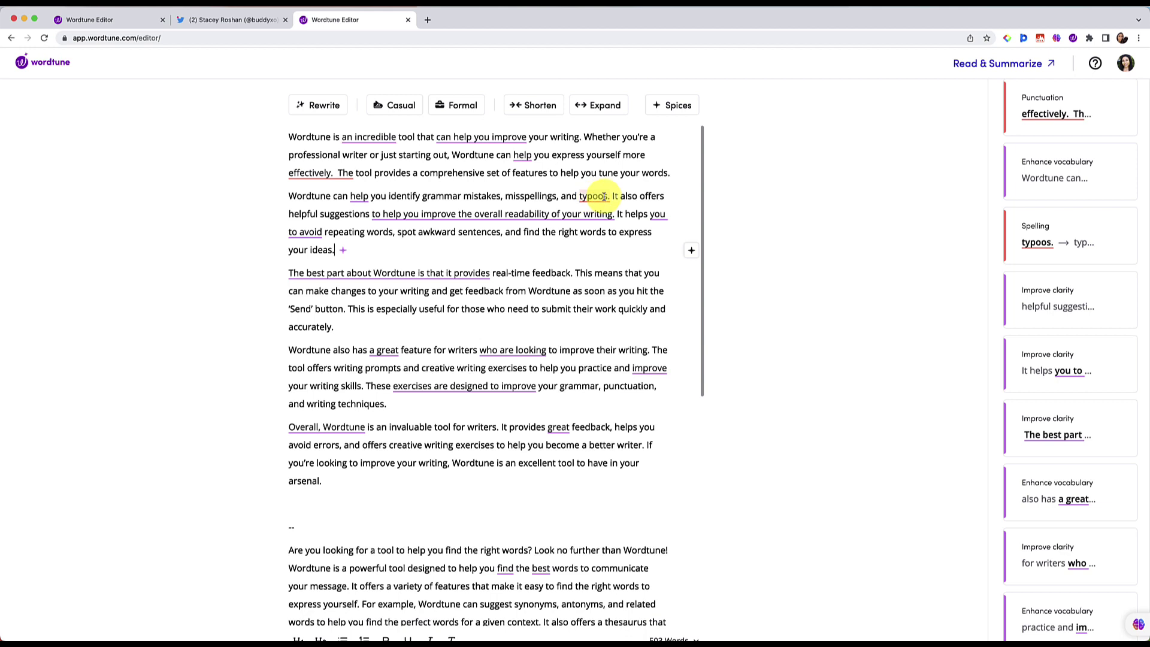
left_click(604, 196)
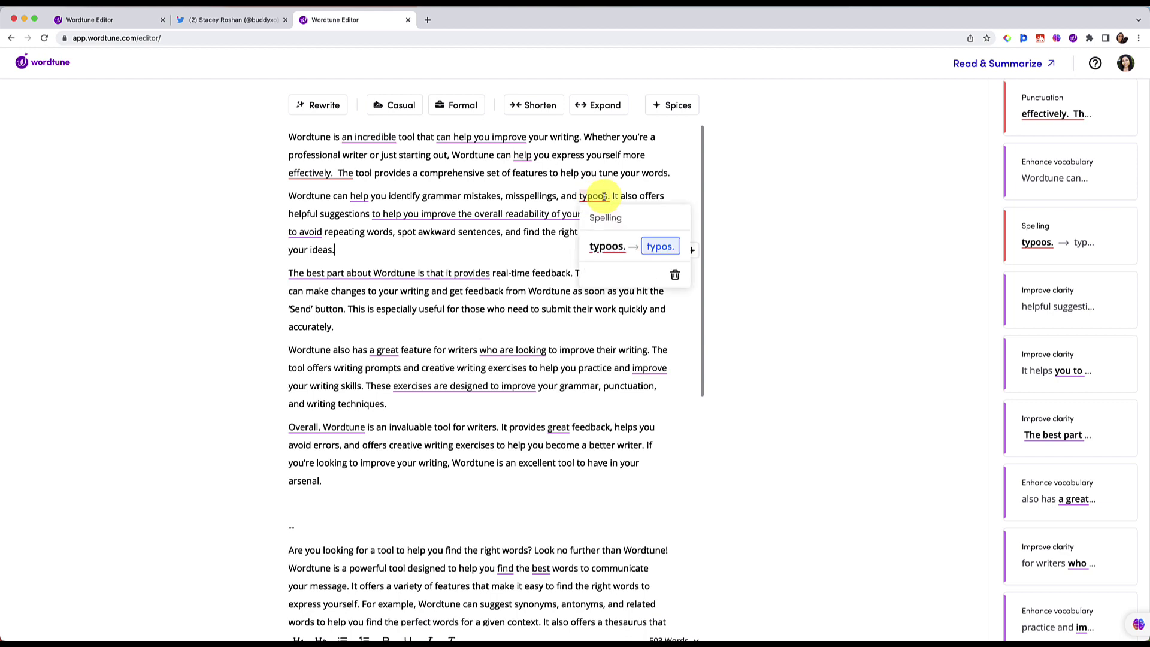
left_click(658, 248)
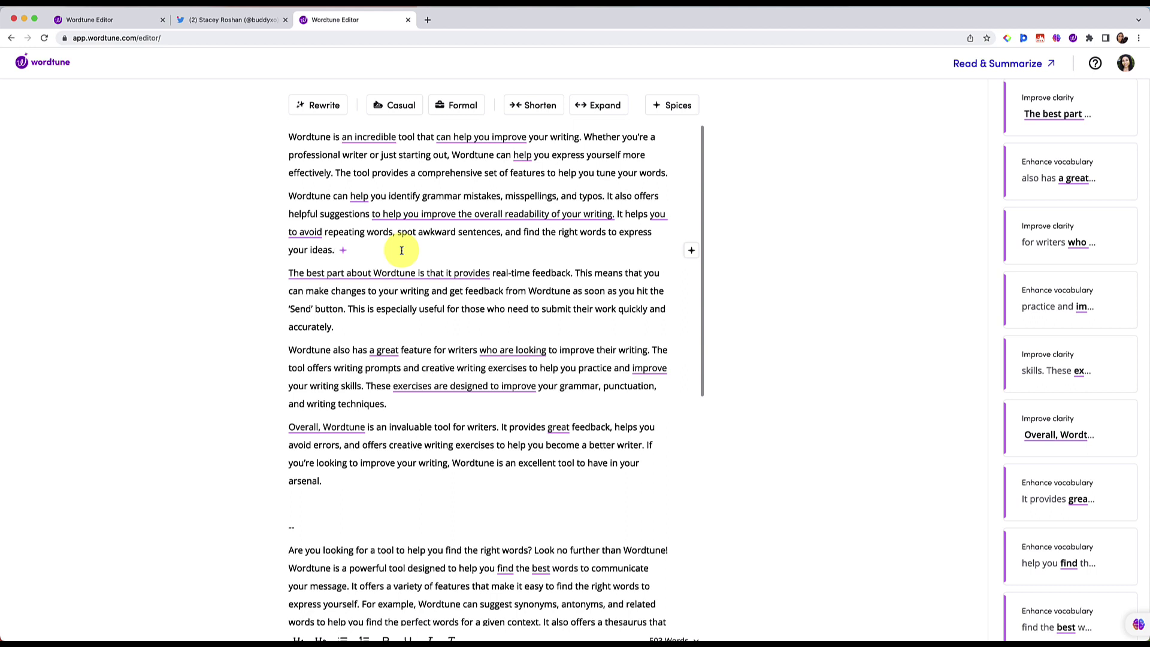
left_click(329, 219)
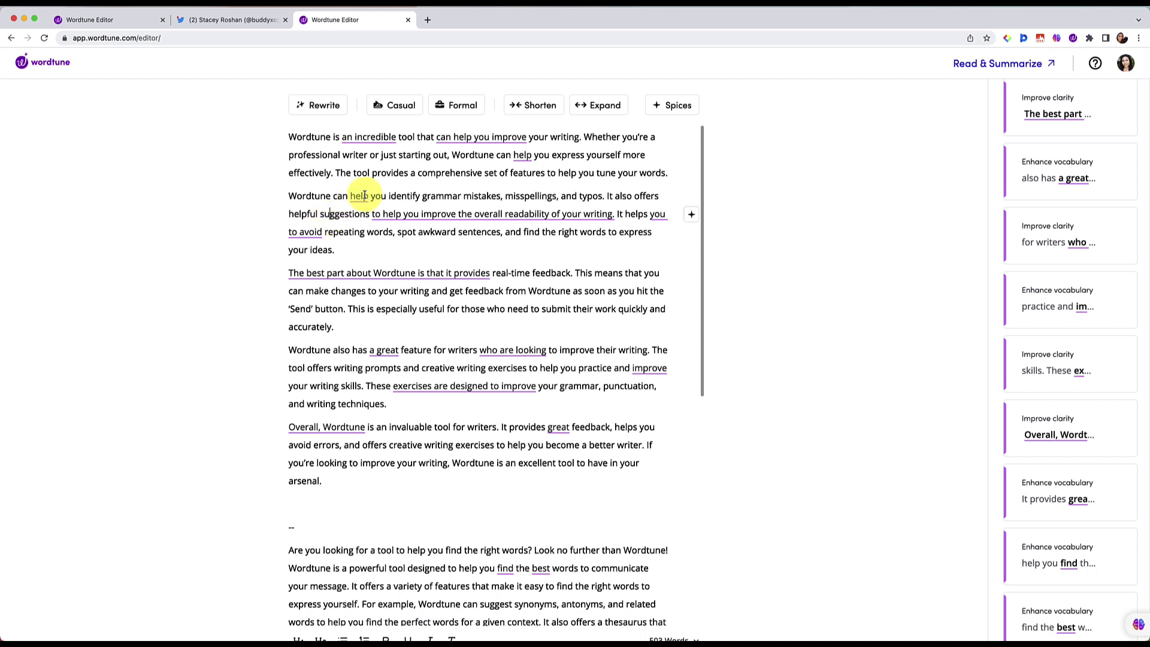
Scroll through Wordtune's rewrites of the second paragraph's sentence about grammar mistakes, misspellings and typos.
left_click(390, 197)
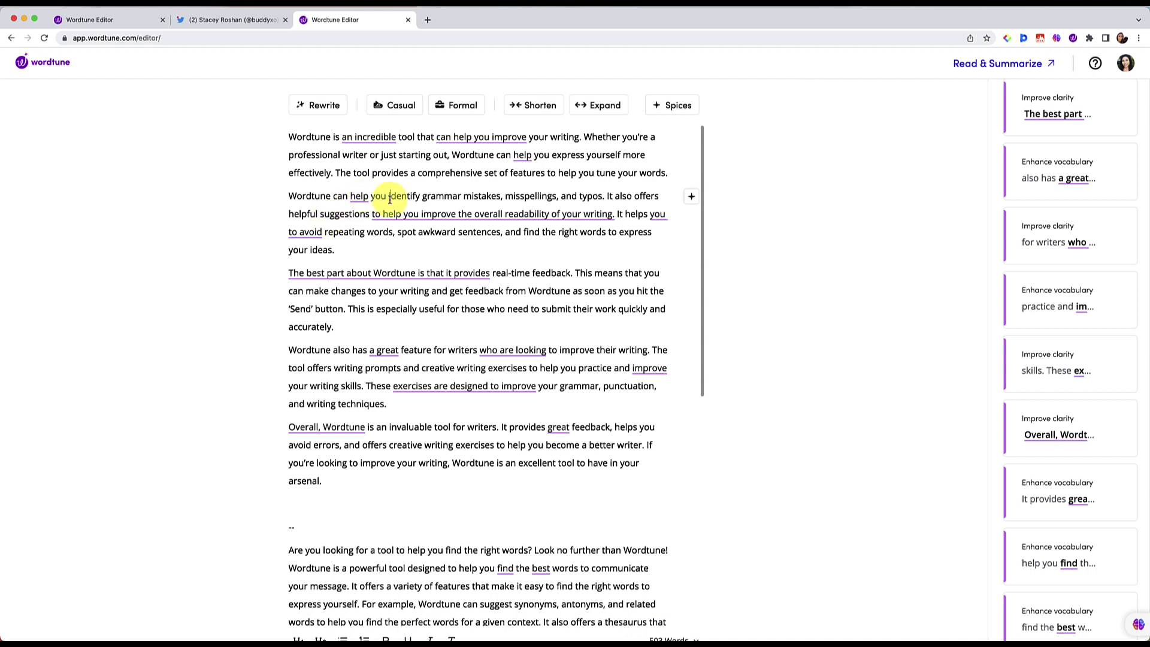
left_click(327, 106)
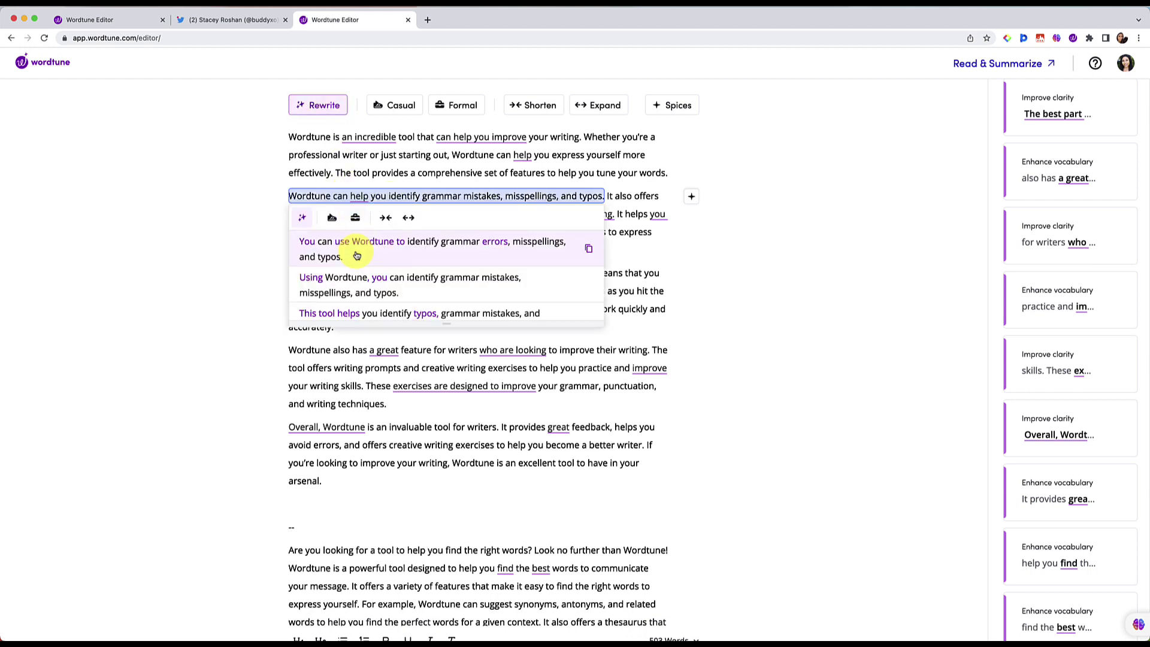
scroll(355, 256, "down", 1)
scroll(356, 255, "down", 1)
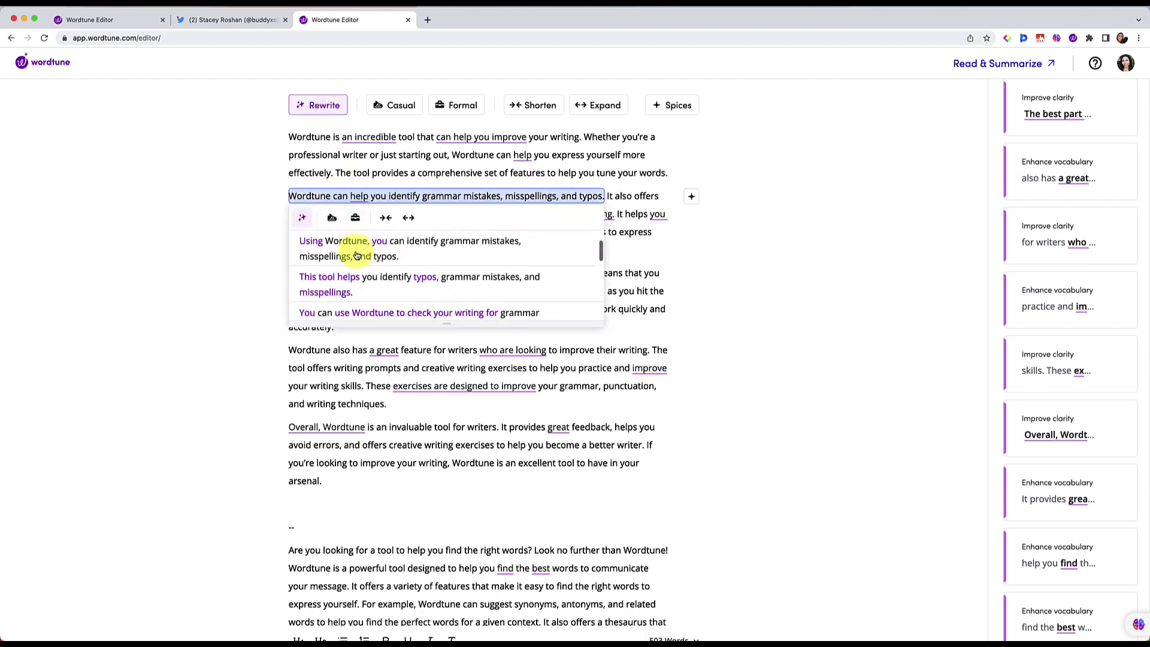
scroll(436, 286, "down", 2)
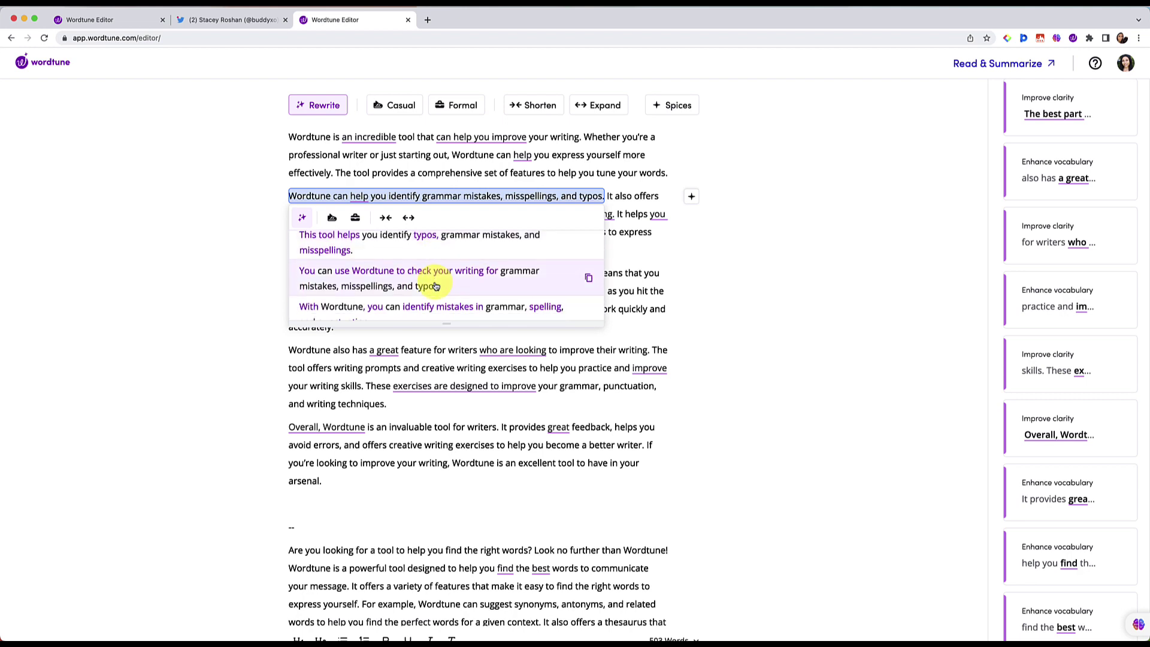
scroll(436, 286, "down", 1)
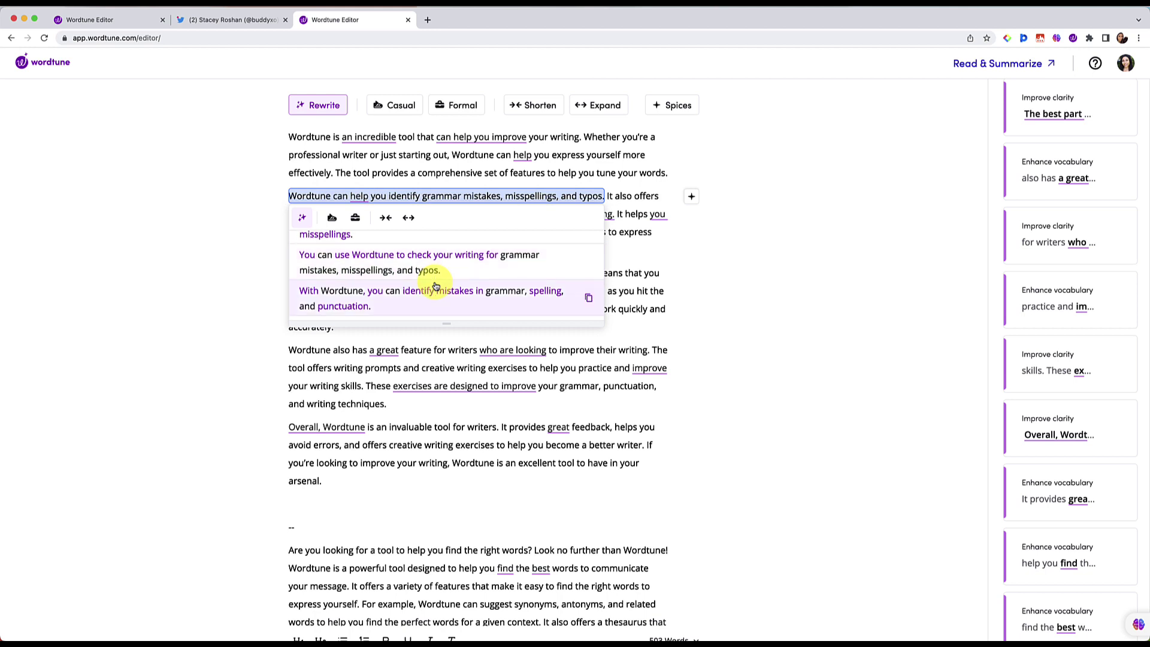
scroll(435, 286, "down", 1)
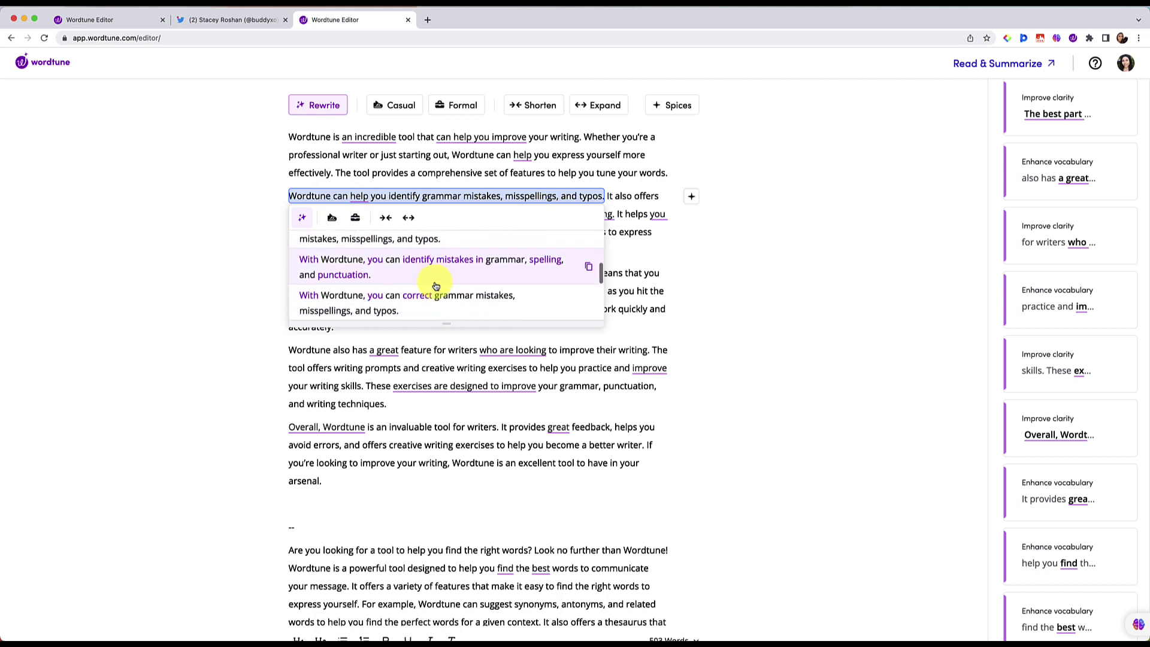
scroll(435, 286, "down", 2)
scroll(436, 287, "down", 1)
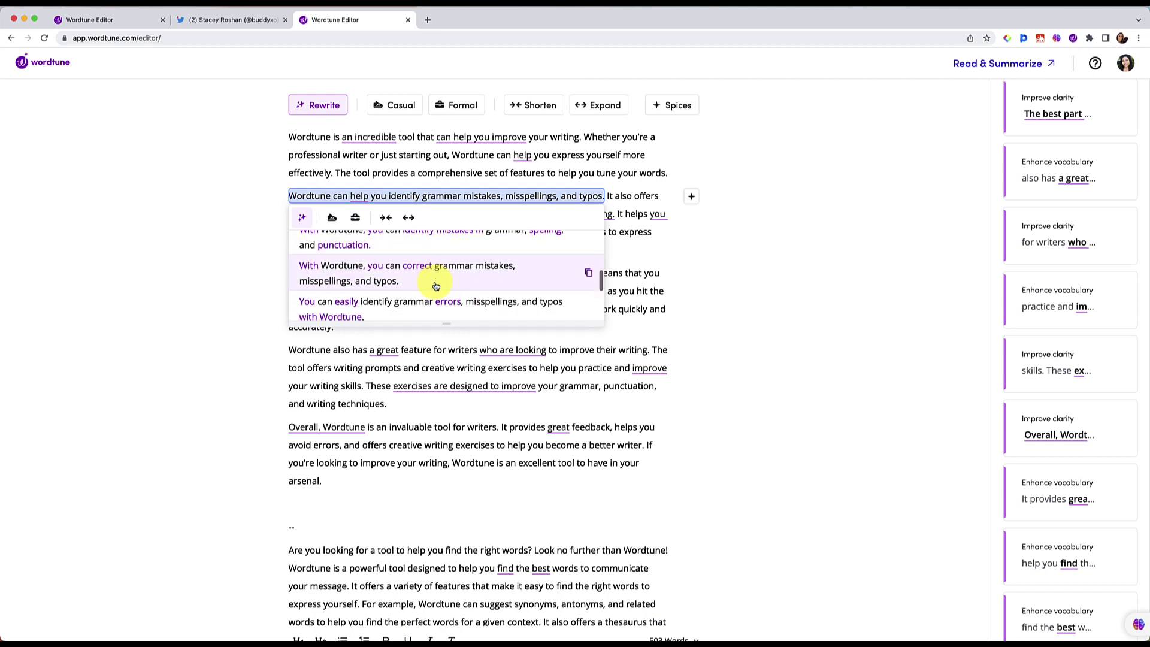
scroll(435, 286, "down", 1)
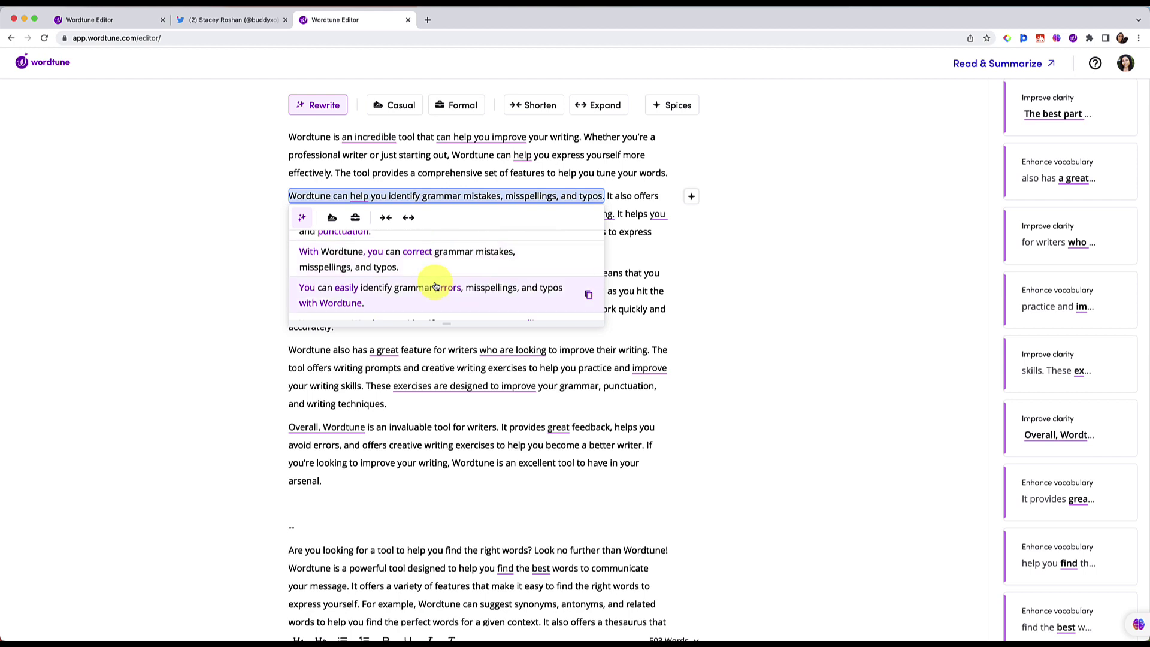
scroll(435, 286, "down", 1)
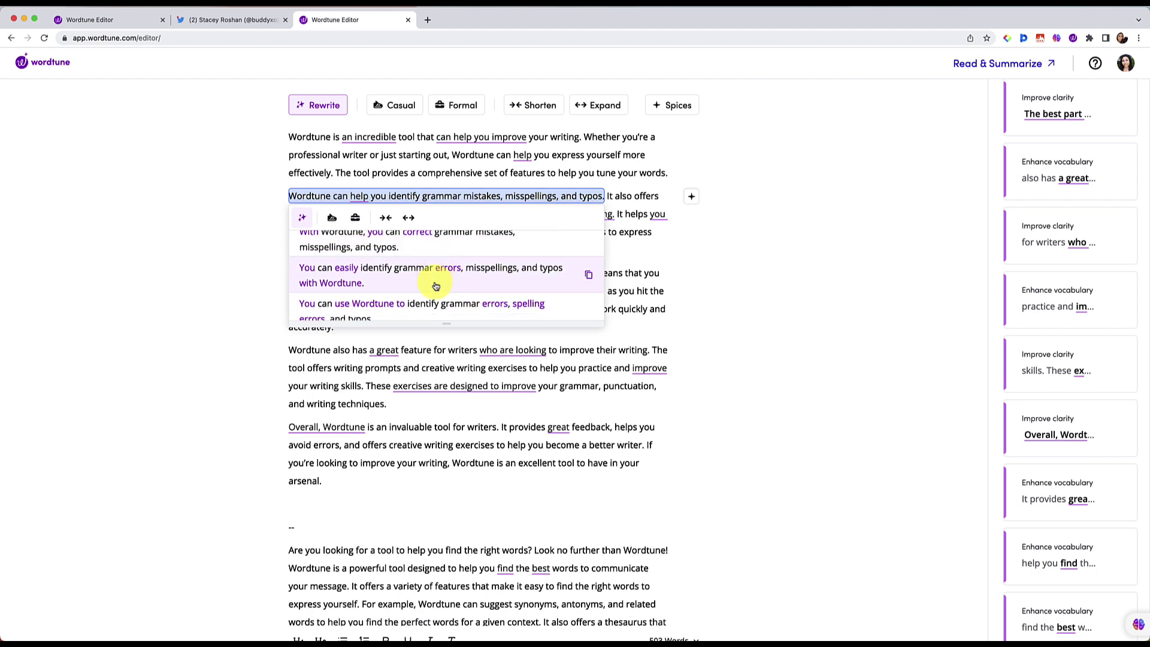
scroll(435, 287, "down", 2)
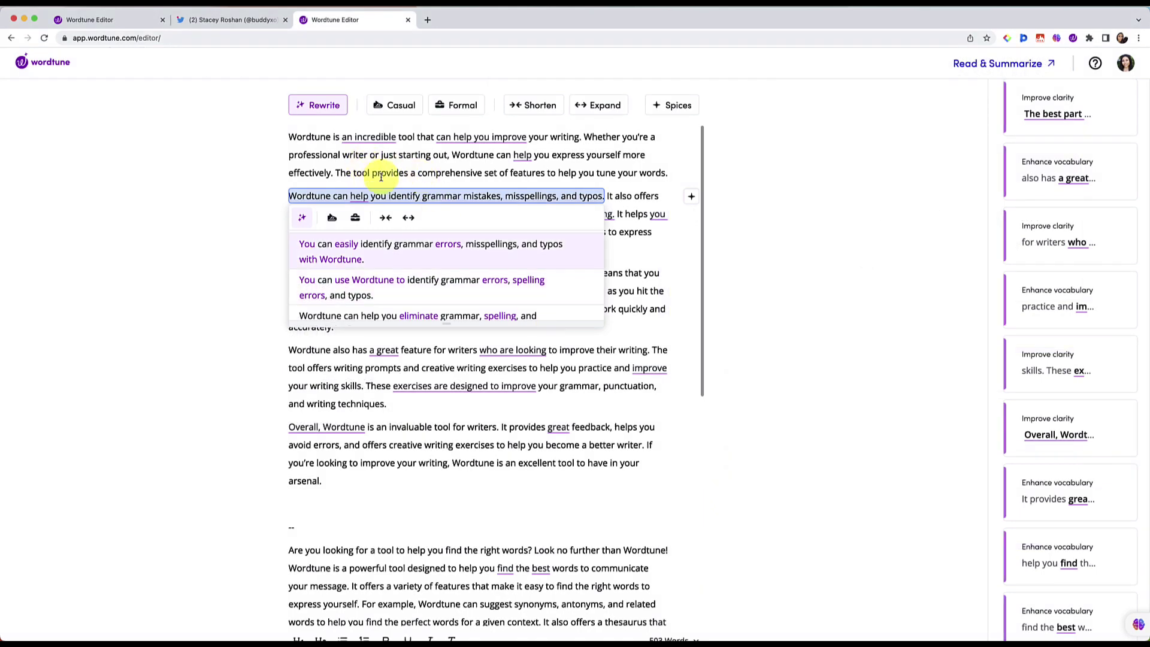
Browse Wordtune's synonyms for 'provides' in the first paragraph and close them without replacing it.
left_click(402, 165)
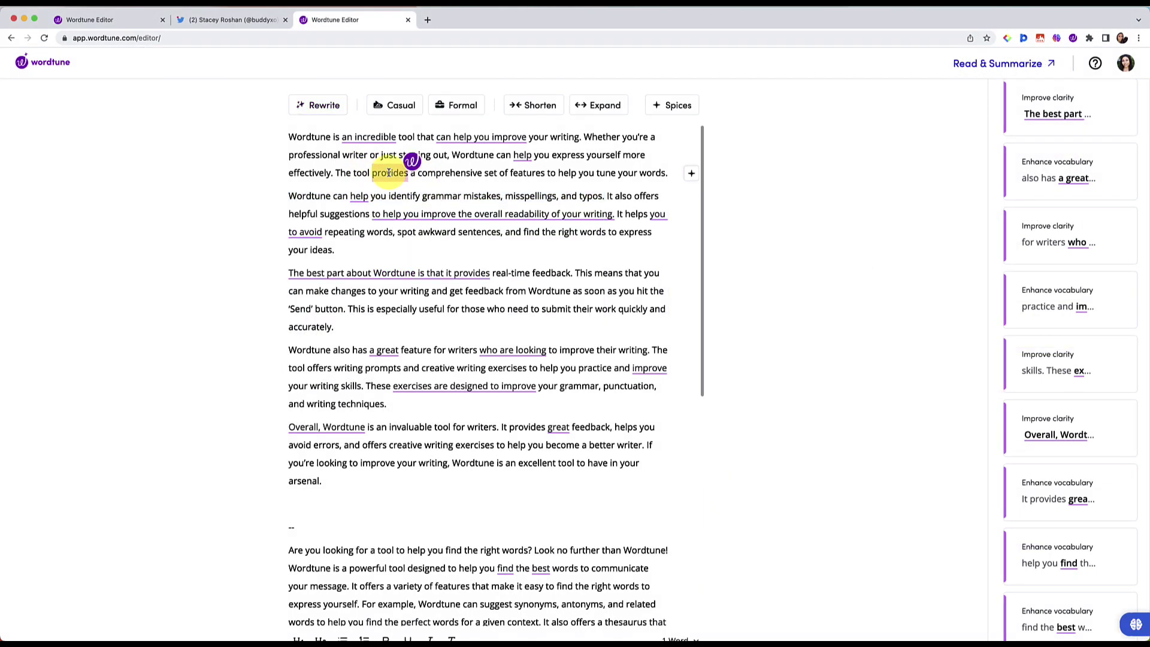
double_click(390, 173)
left_click(322, 106)
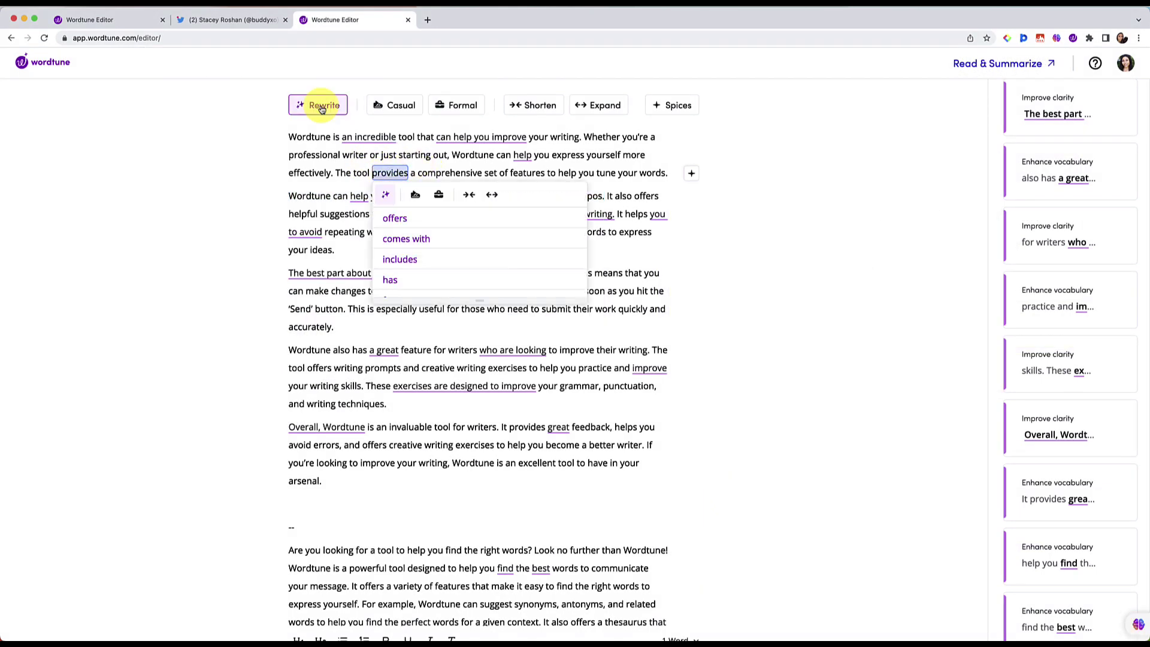
scroll(449, 281, "down", 2)
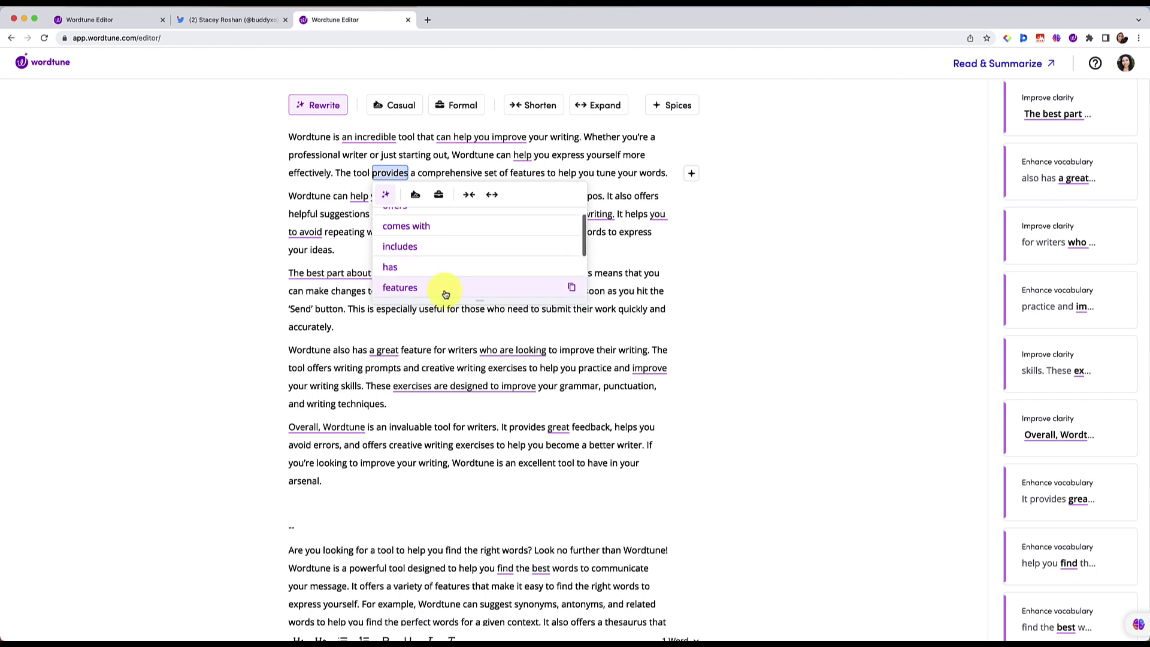
scroll(456, 268, "down", 1)
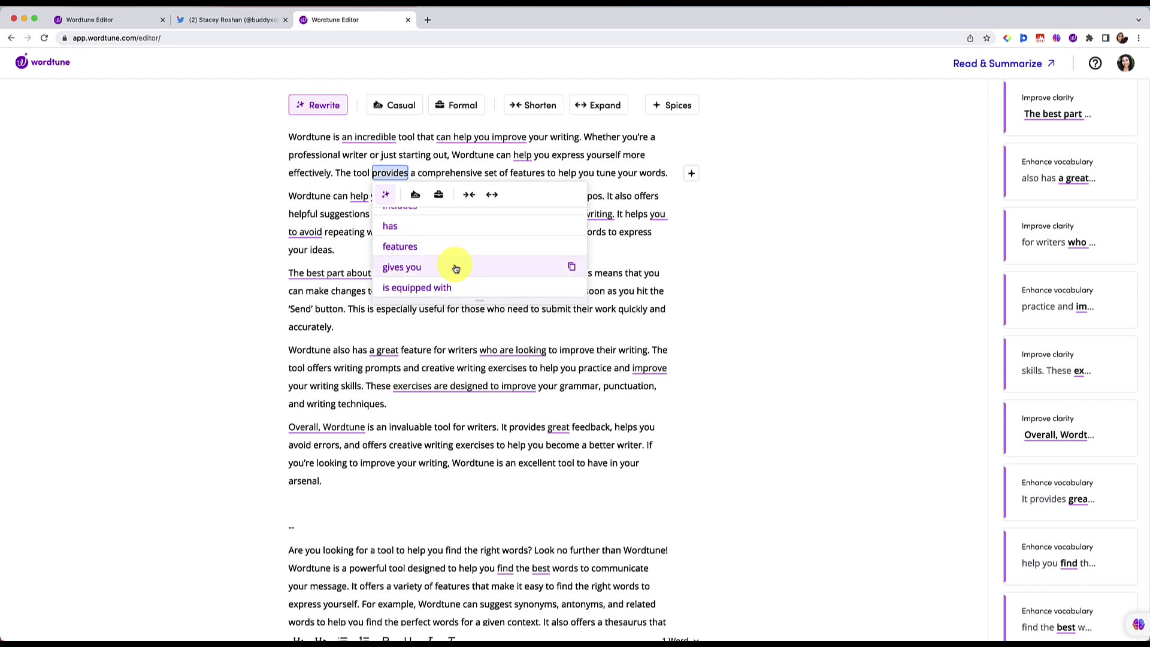
scroll(456, 268, "down", 1)
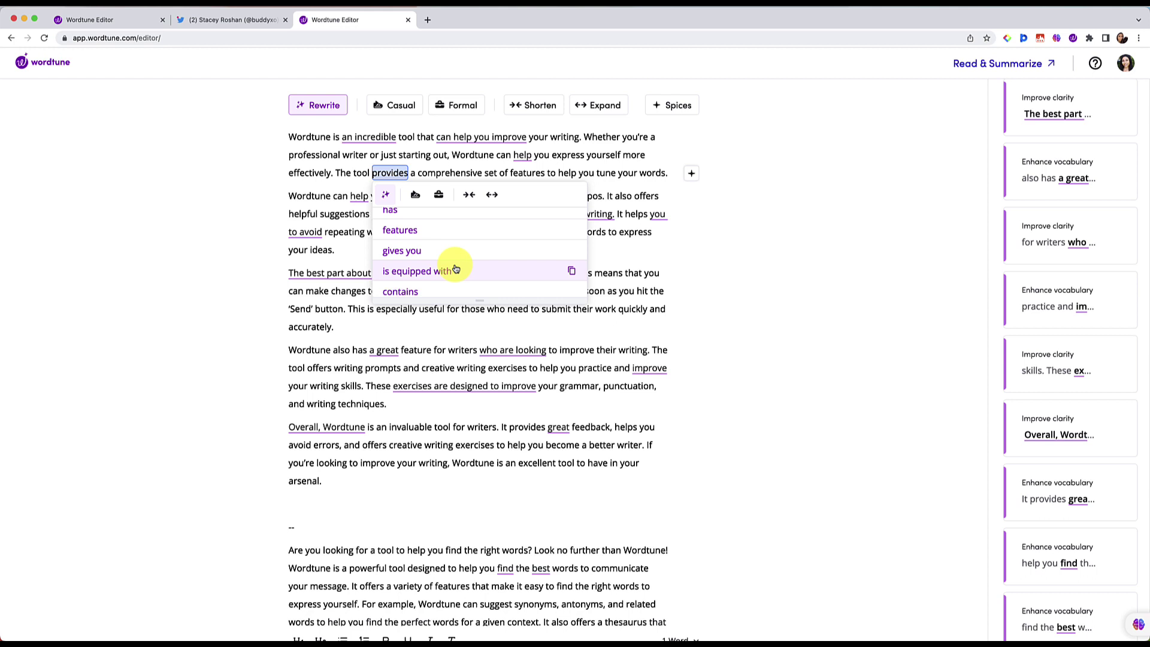
scroll(455, 269, "down", 1)
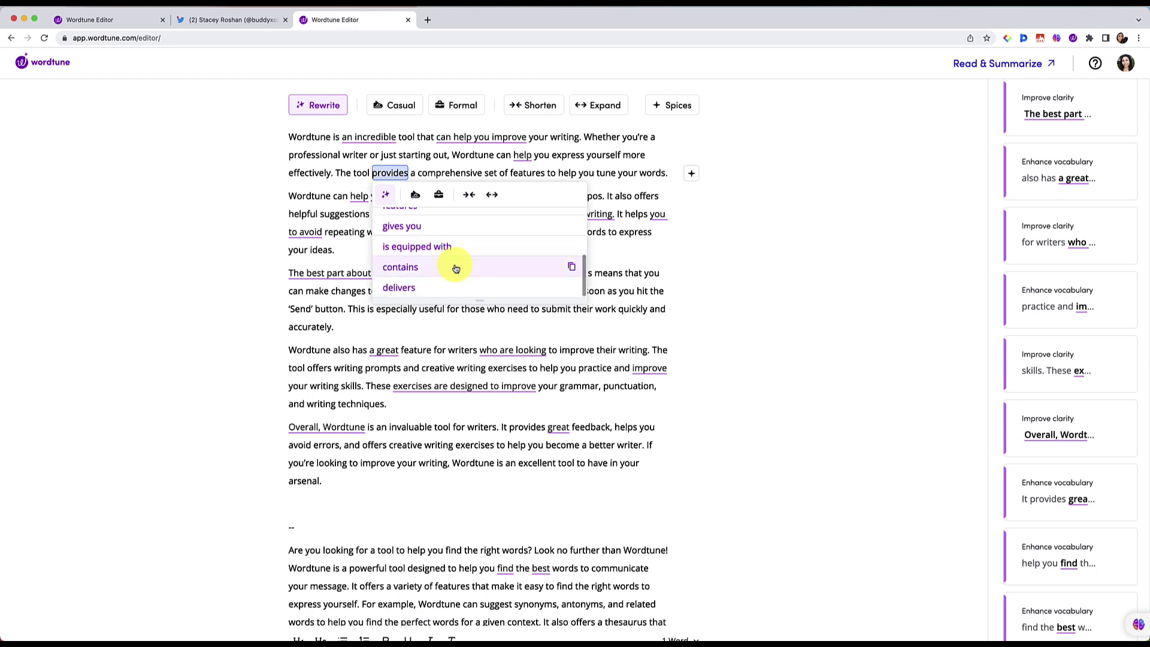
scroll(456, 268, "up", 1)
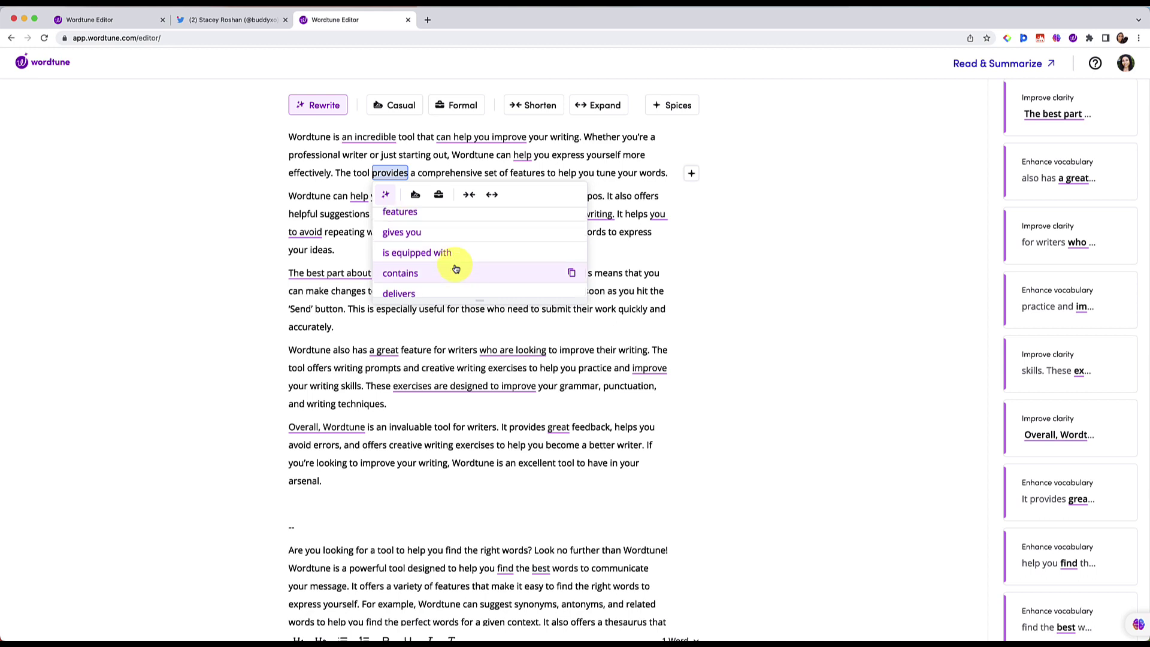
scroll(455, 268, "up", 4)
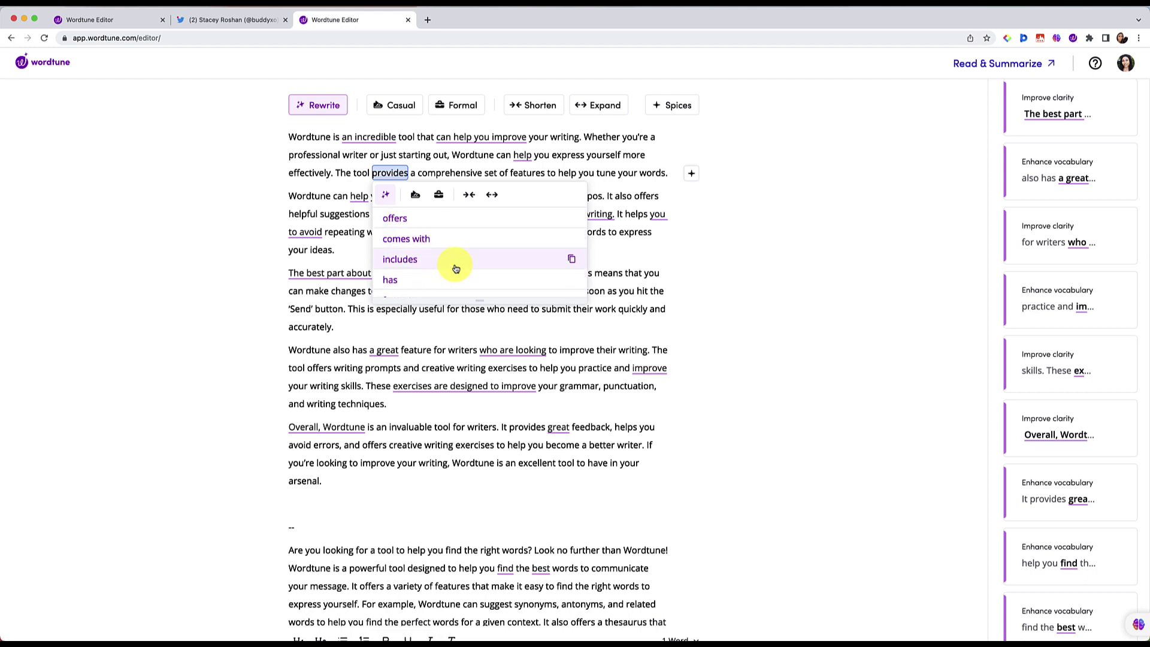
left_click(605, 327)
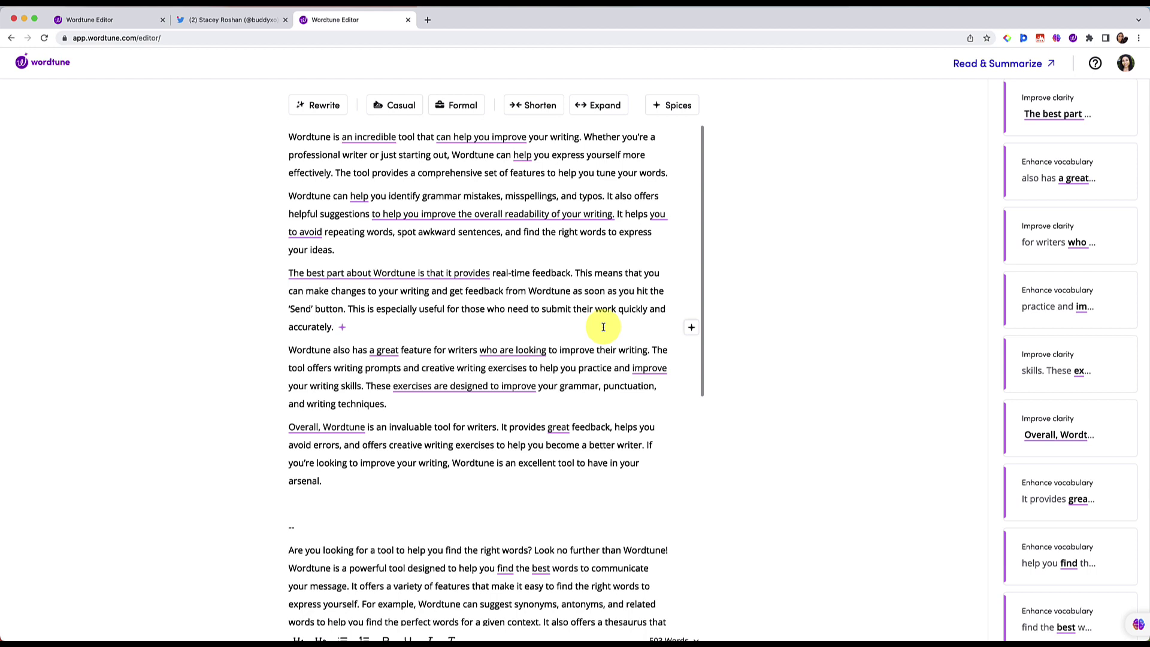
Add 'Will you write avec moi?' on a new line after 'accurately.' and view its English rewrites.
key("Return")
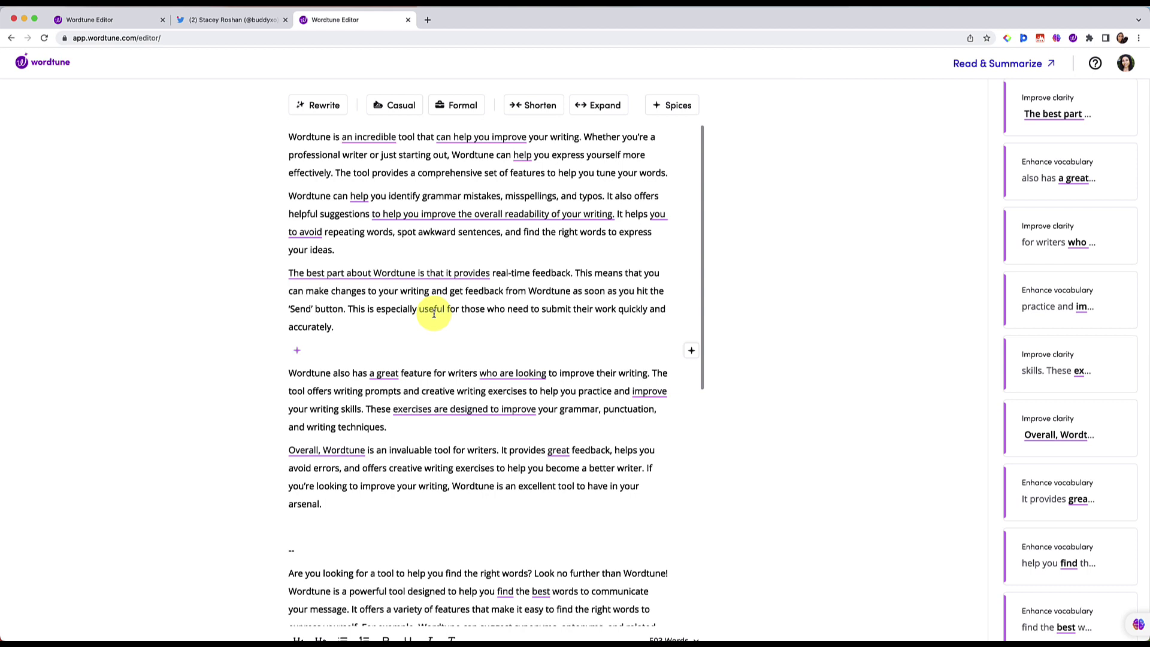
type("Will you write avec moi?")
key("shift+super+Left")
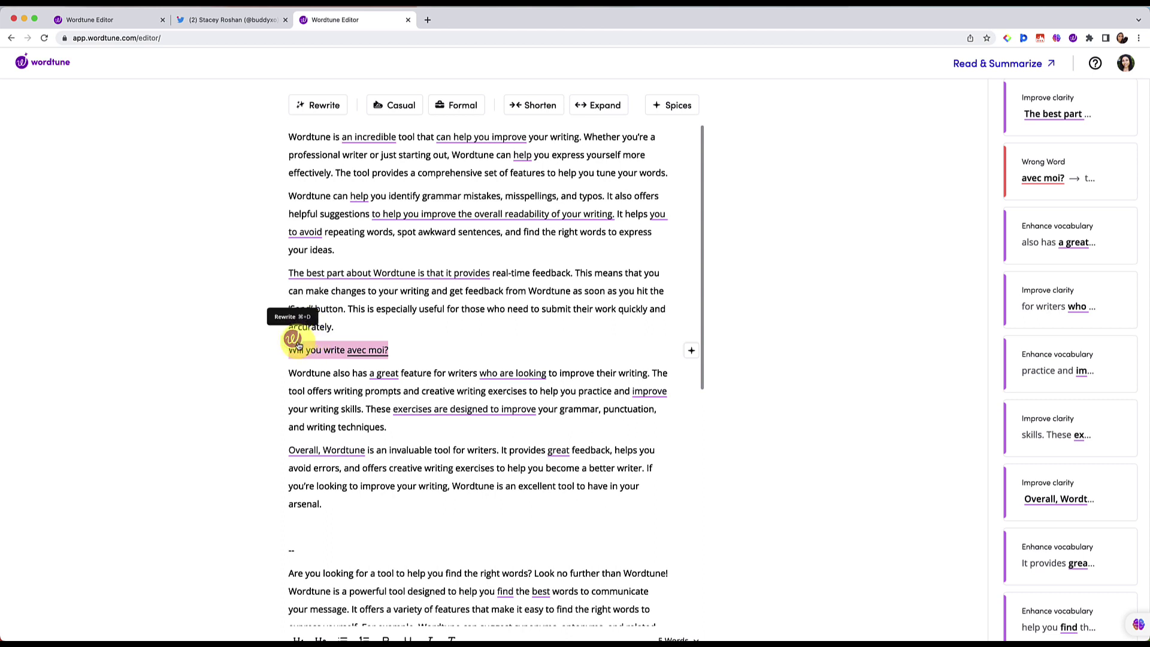
left_click(297, 343)
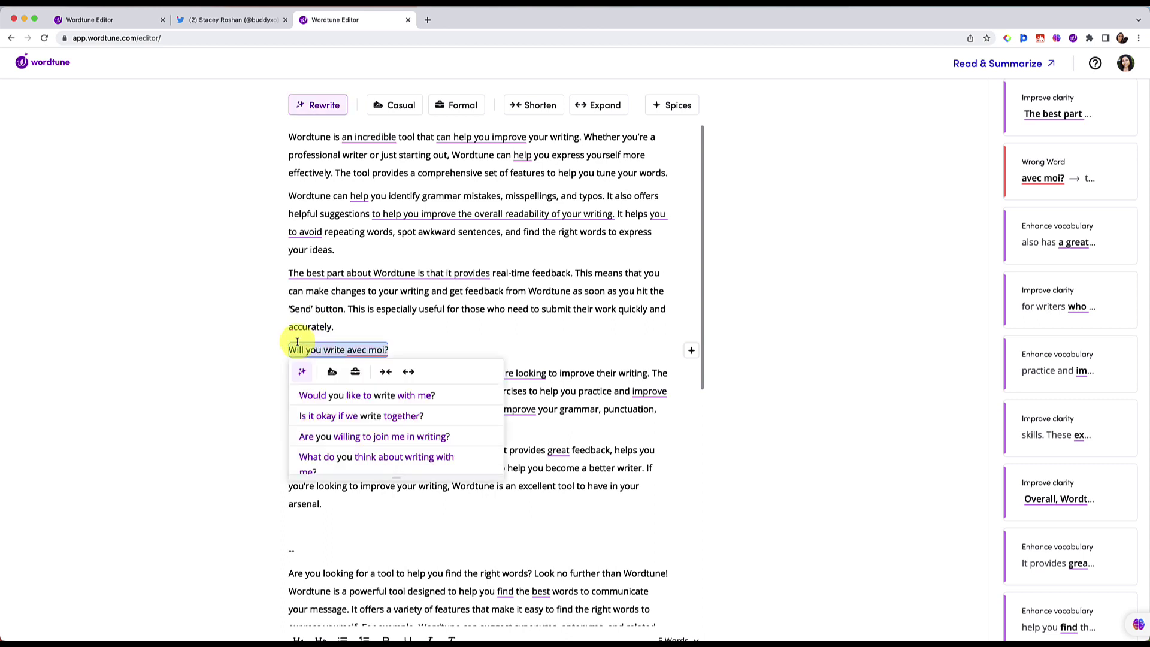
scroll(405, 449, "down", 2)
scroll(404, 450, "down", 3)
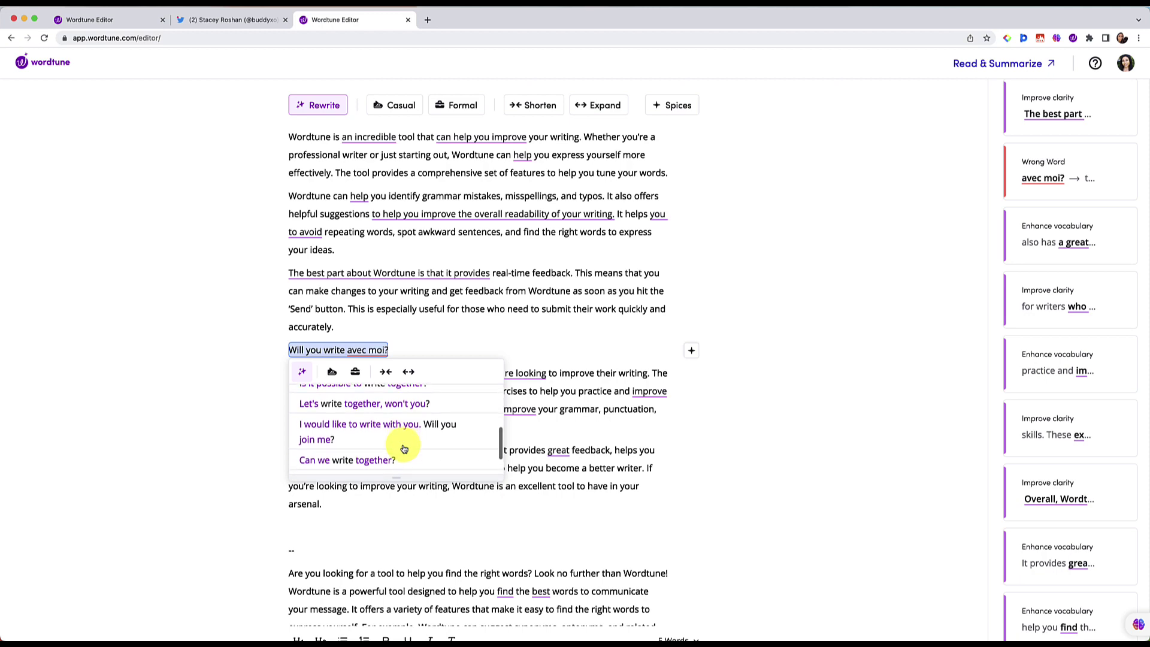
scroll(404, 450, "down", 3)
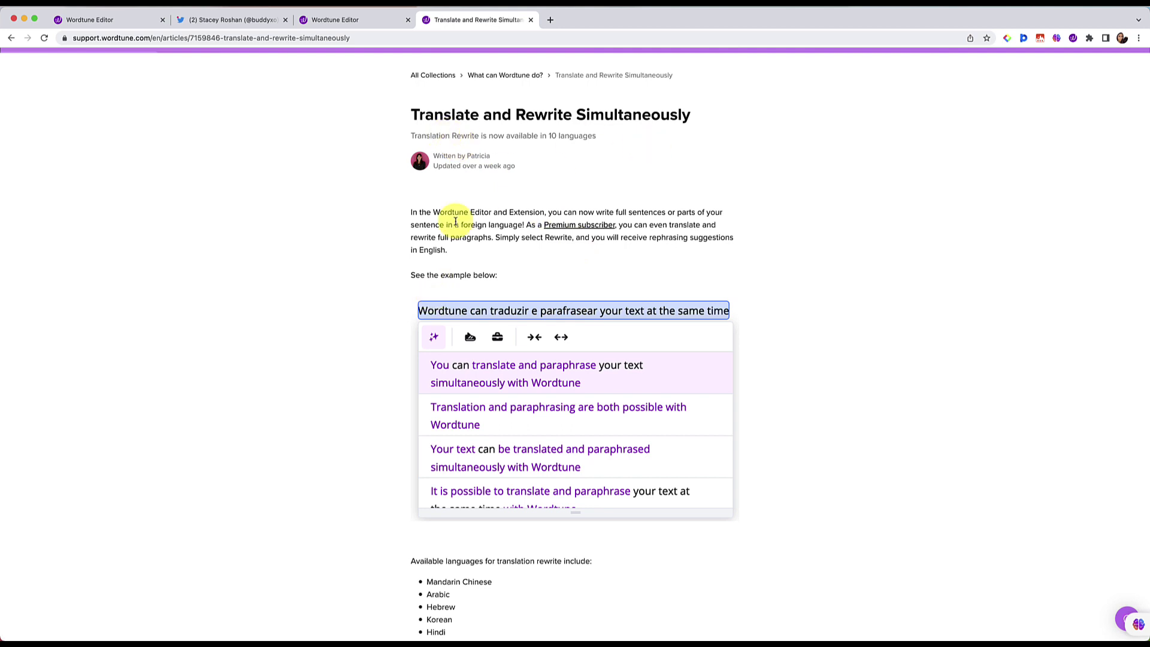
Read the Translate and Rewrite Simultaneously article's supported languages, then go back to the Wordtune Editor.
scroll(457, 224, "down", 1)
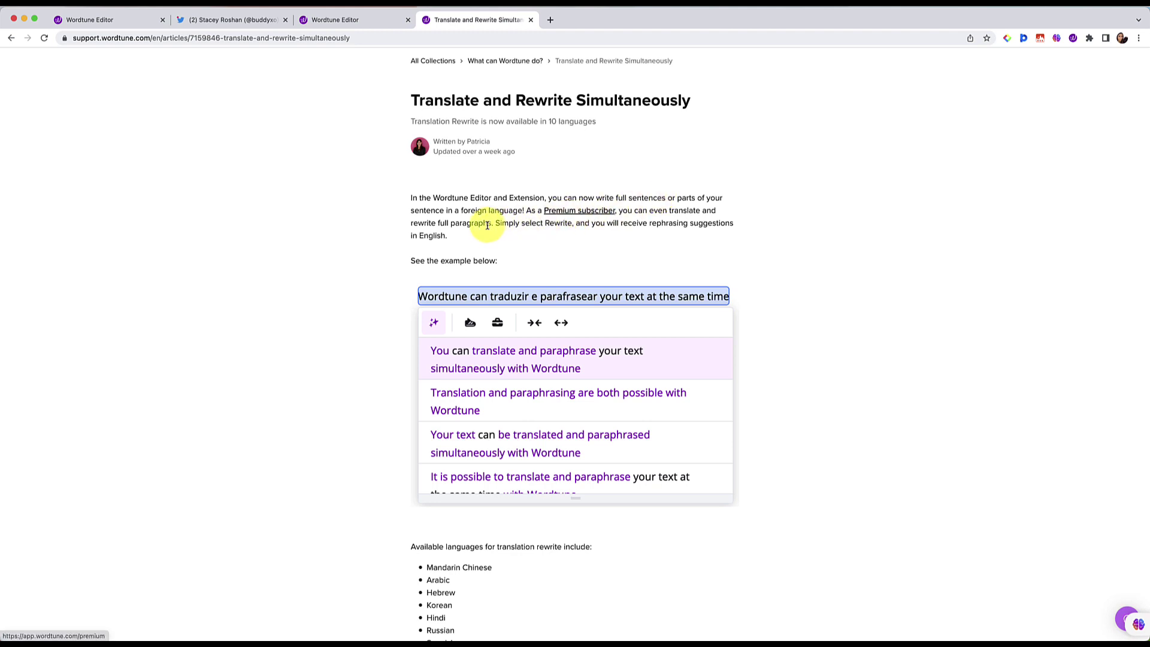
scroll(489, 239, "down", 1)
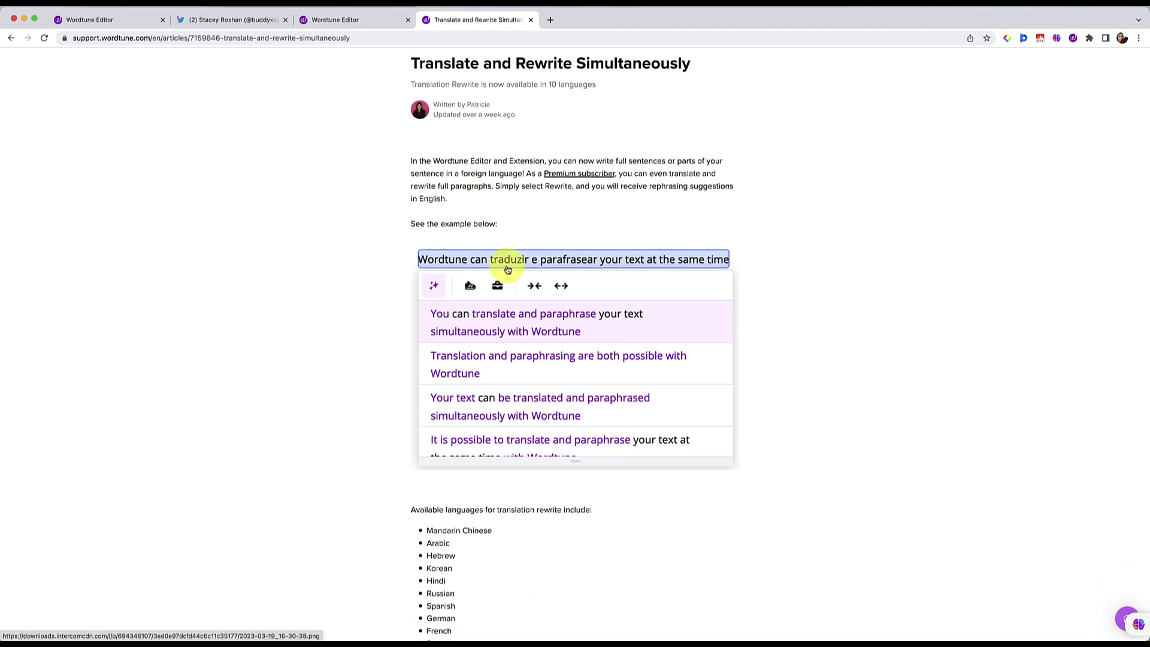
scroll(461, 246, "down", 1)
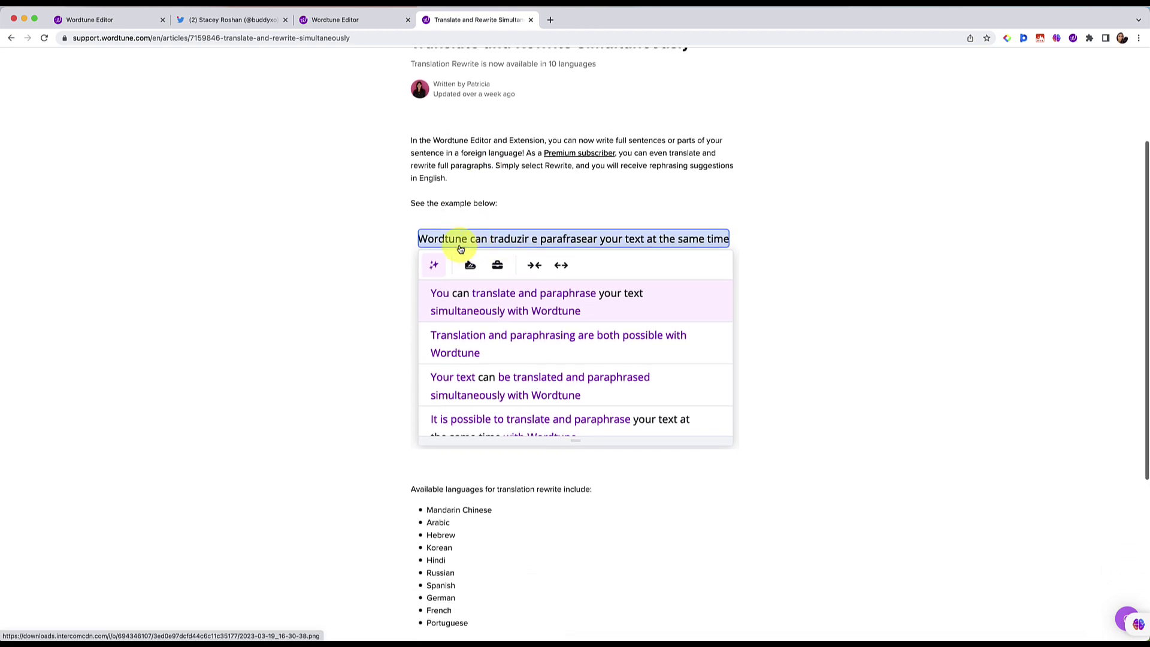
scroll(473, 531, "down", 3)
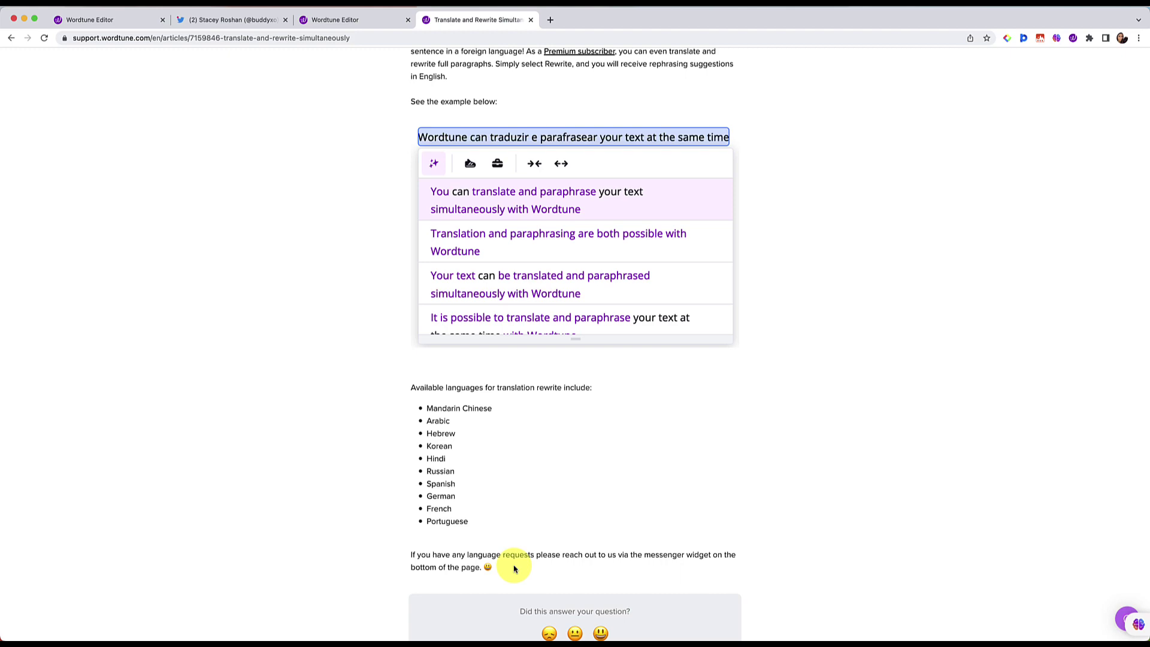
scroll(514, 568, "up", 5)
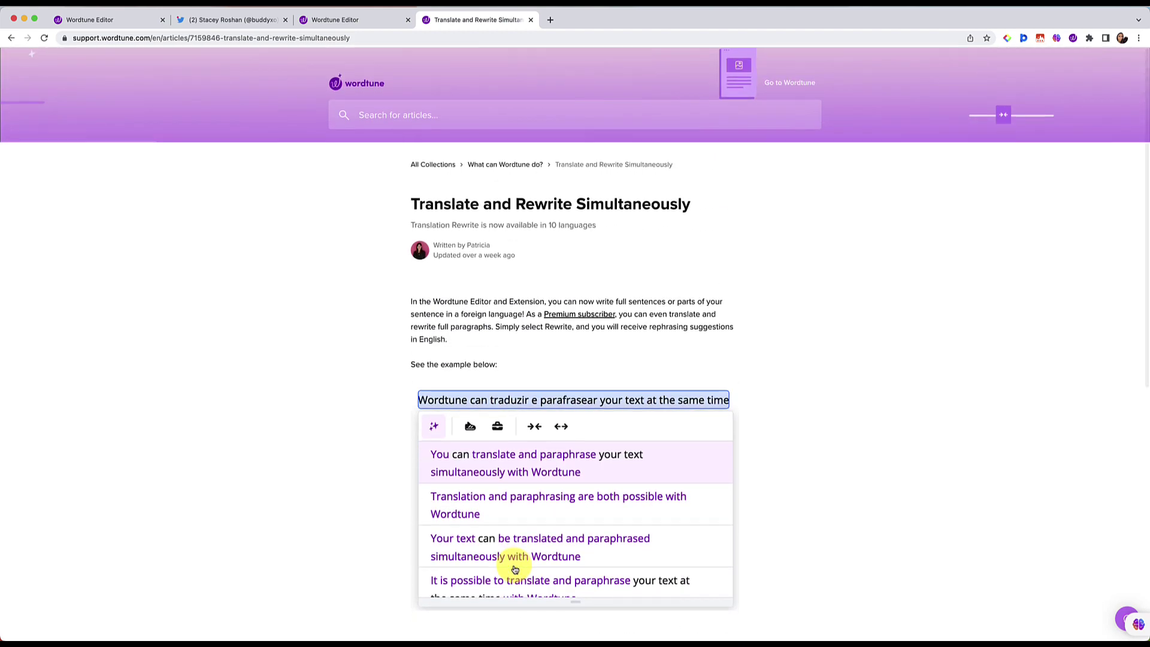
key("ctrl+shift+Tab")
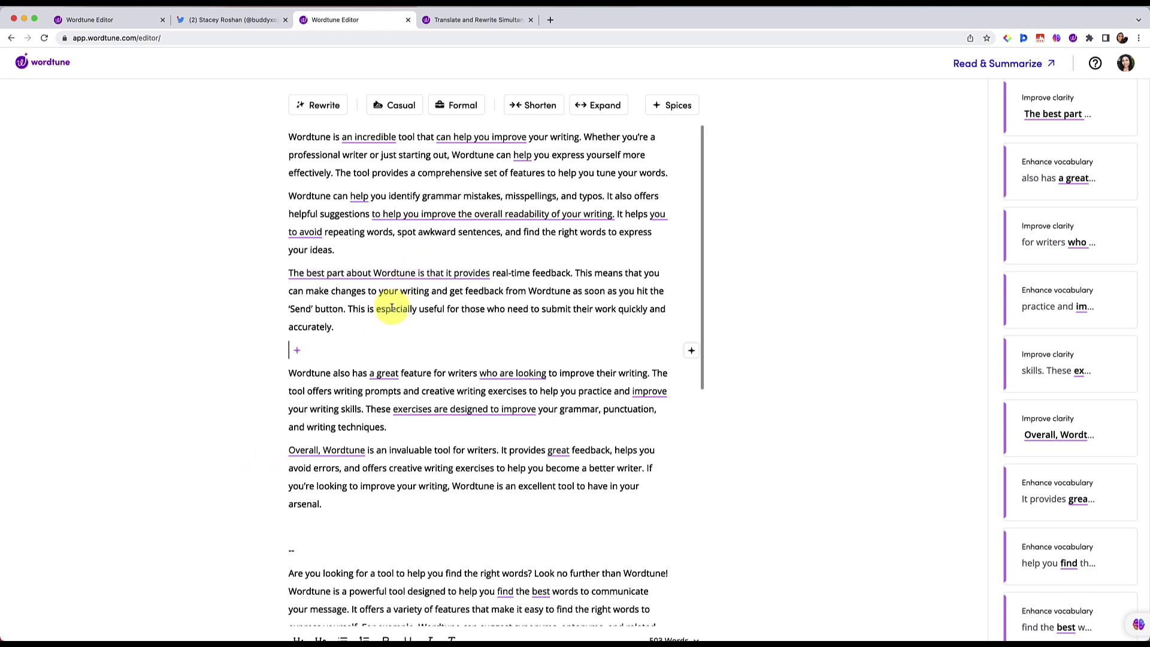
Generate a Continue Writing suggestion on the empty line after the third paragraph.
left_click(296, 351)
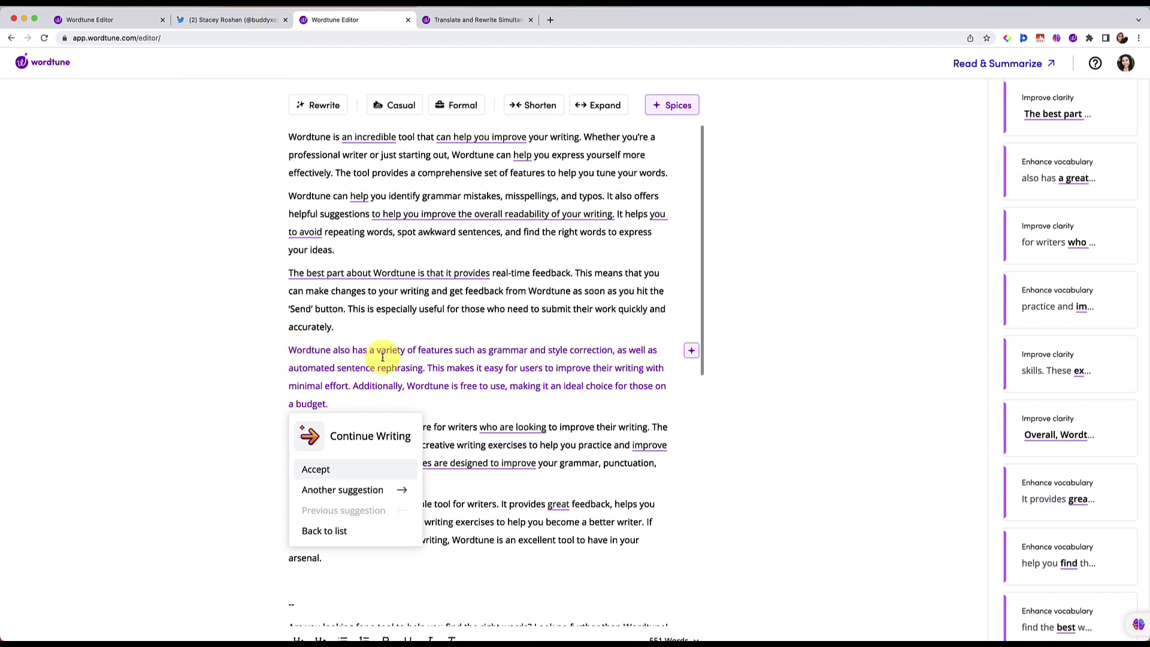
Switch to the browser tab with the new Gmail message.
left_click(223, 20)
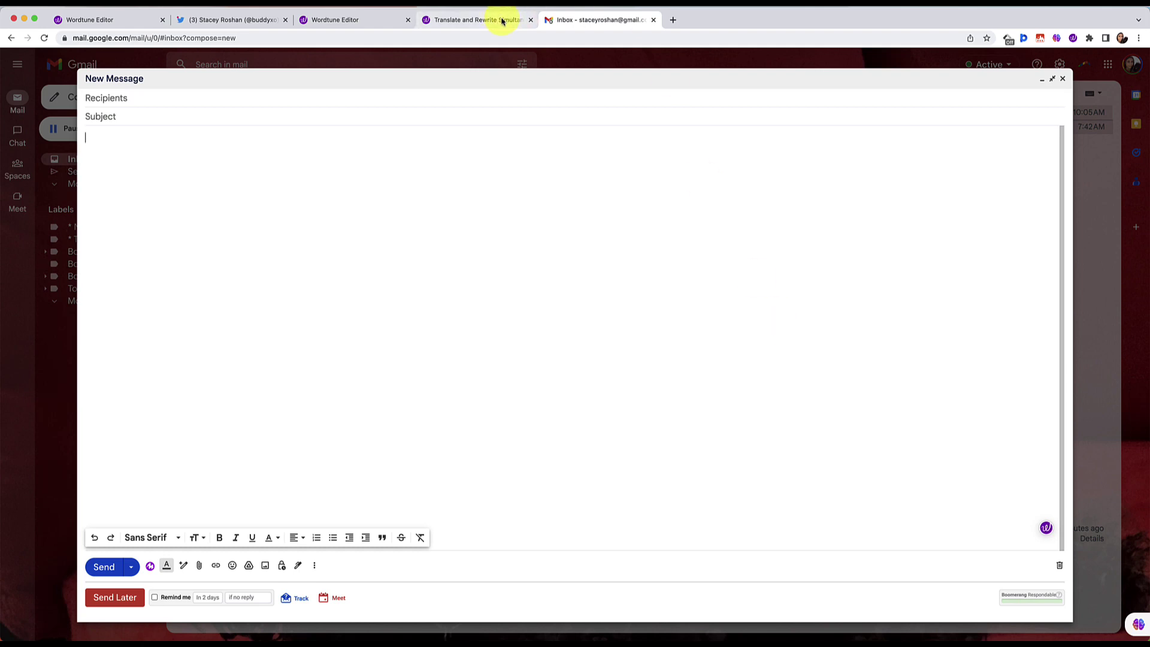
Write "I'm going to have the power features of Wordtune!" in the email body, select it, and browse its rewrite suggestions.
type("I'm going to have ")
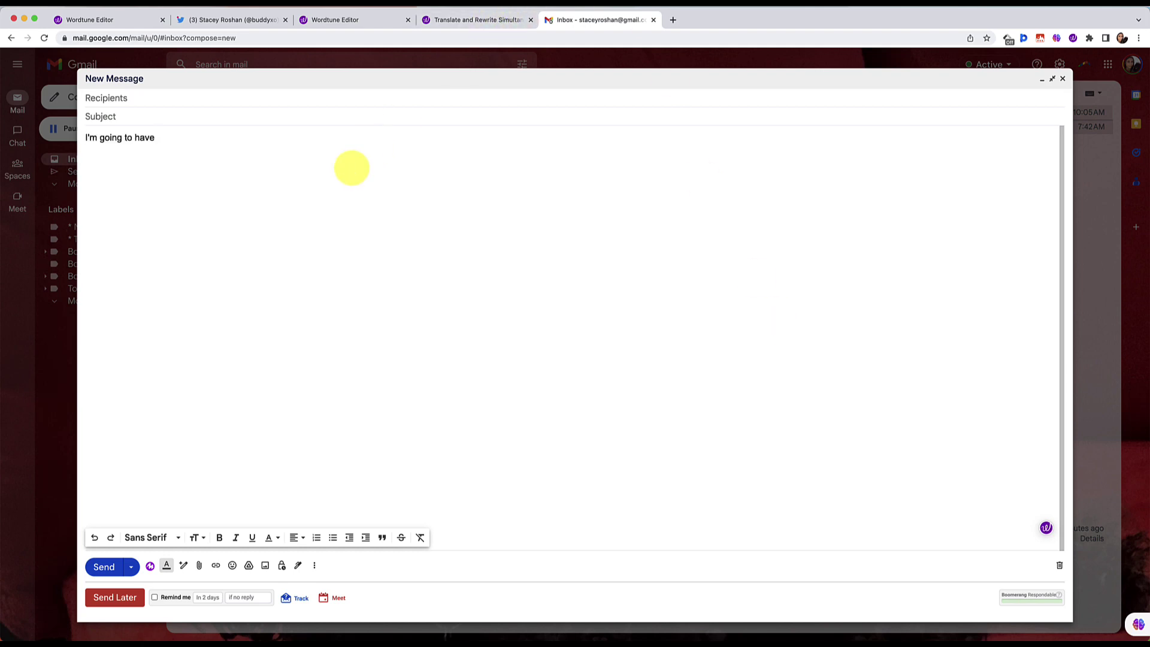
type("the power features of Wordtune!")
key("super+a")
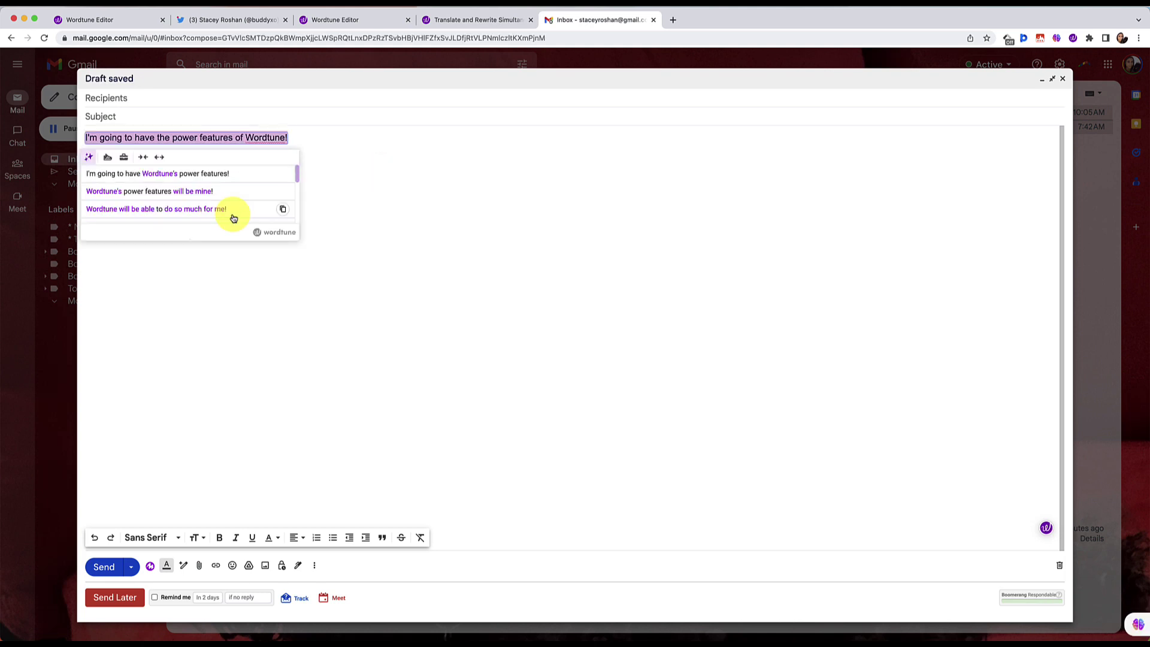
scroll(246, 195, "down", 1)
scroll(246, 195, "down", 3)
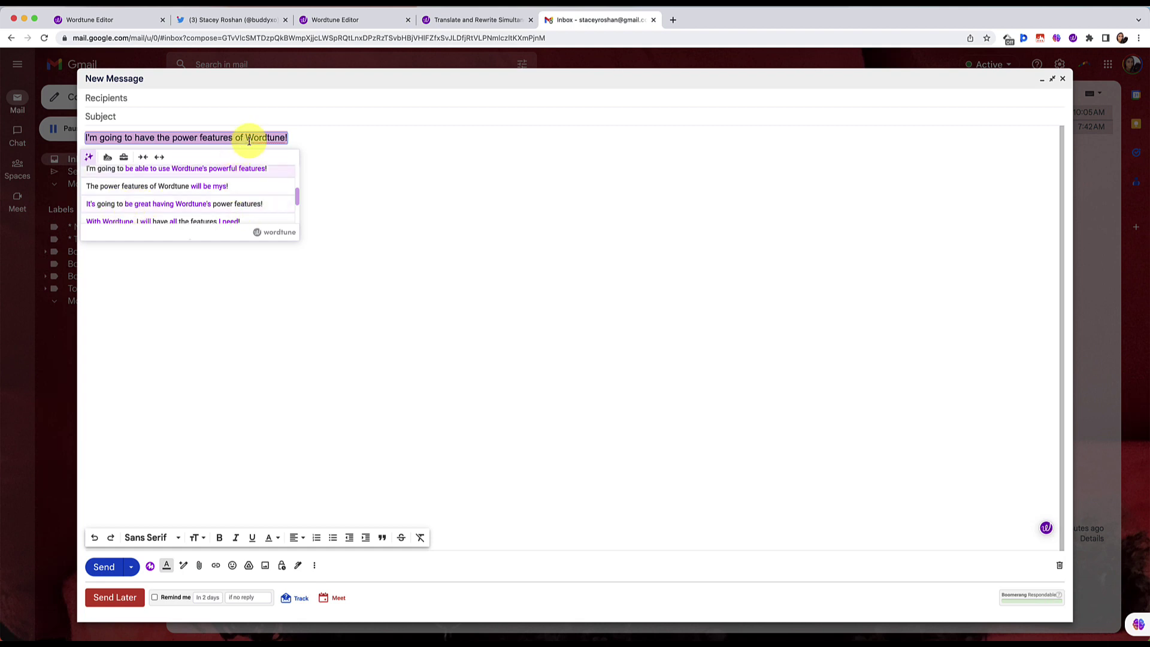
scroll(202, 203, "down", 1)
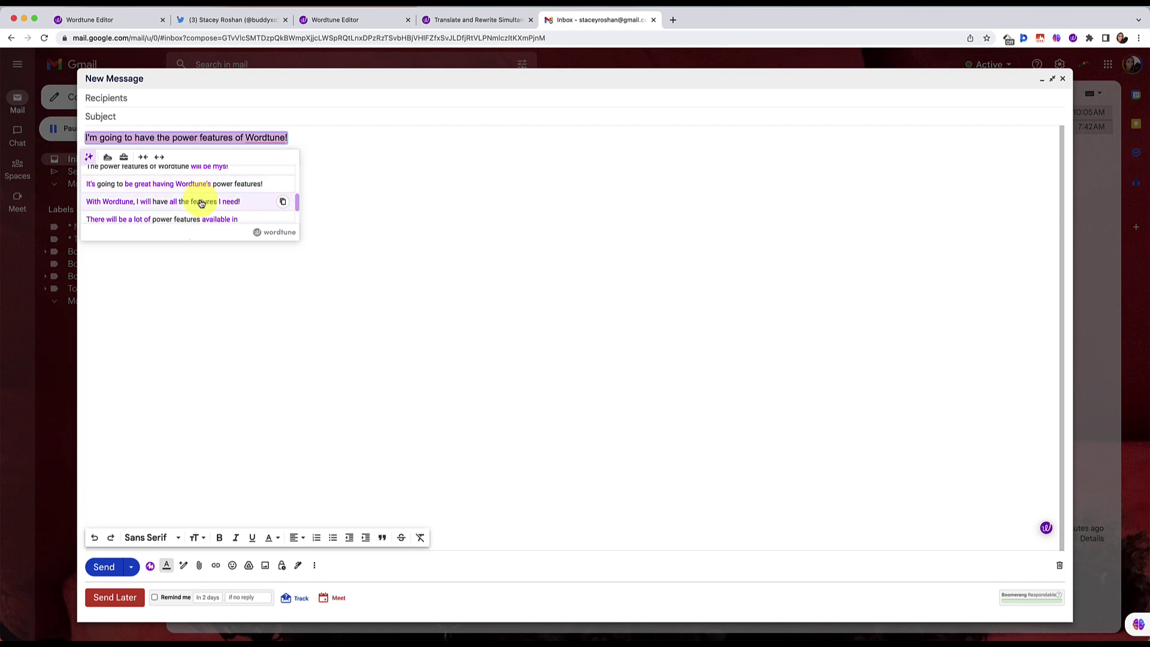
scroll(202, 203, "down", 1)
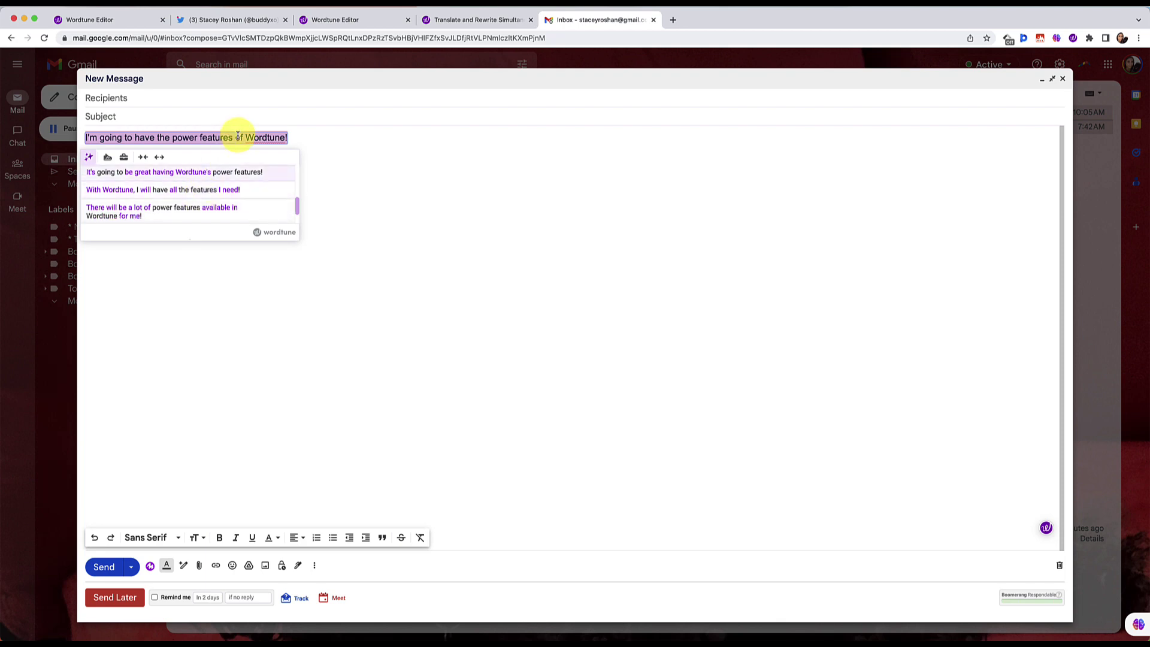